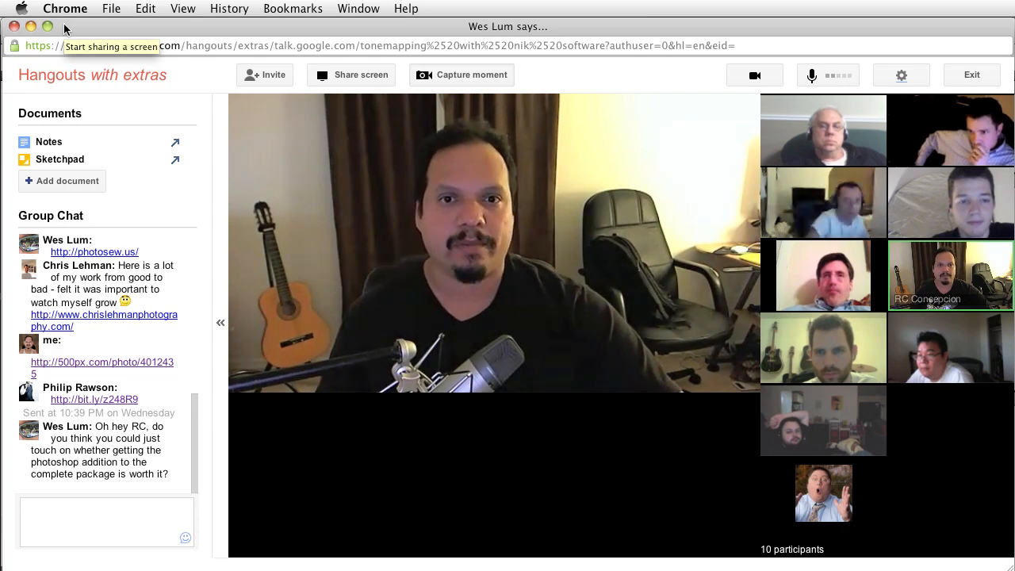
- Move the Hangouts window and the Photoshop panels out of the way and switch to Lightroom's Library
left_click_drag(91, 32, 1014, 94)
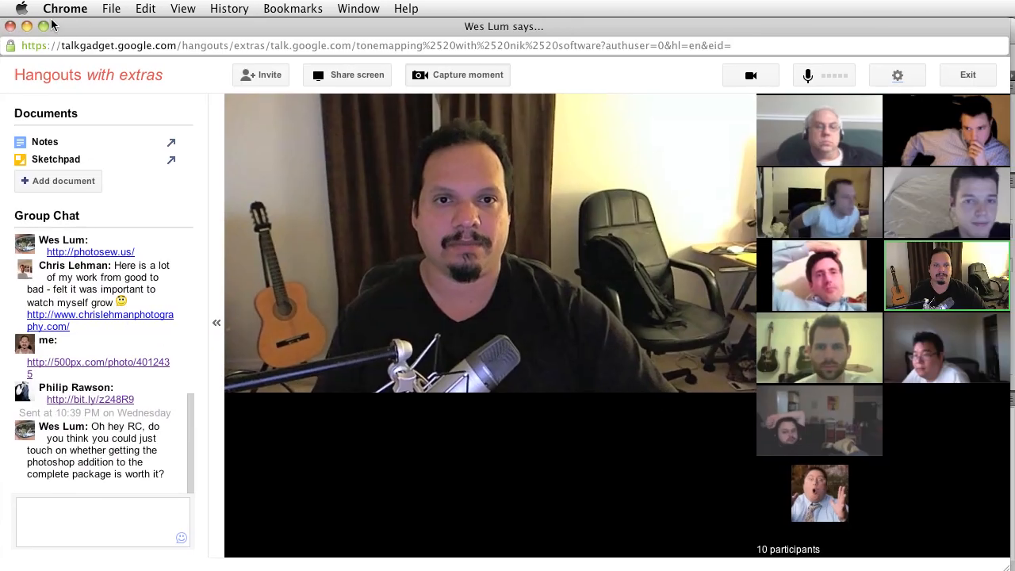
left_click_drag(52, 24, 1014, 55)
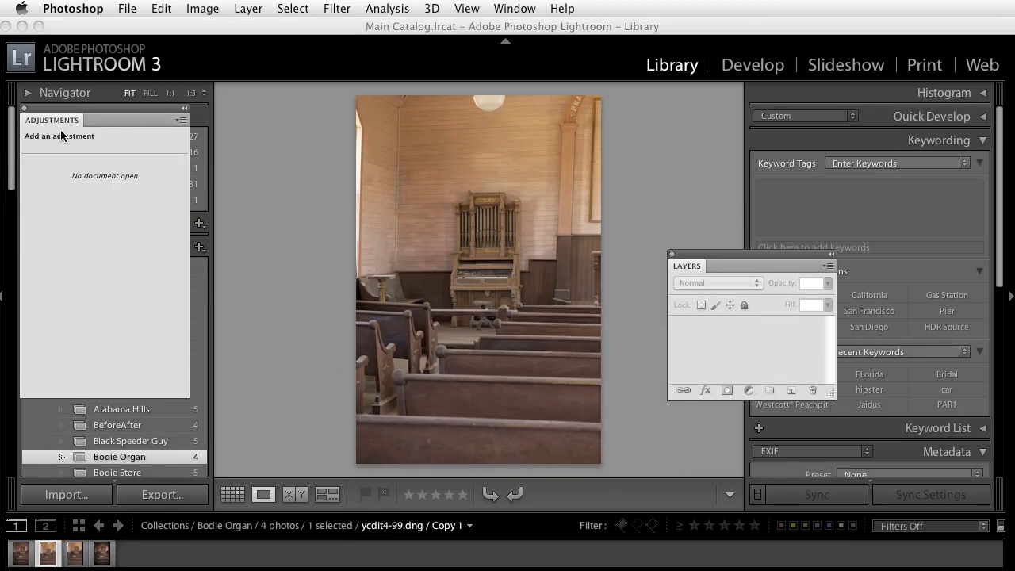
left_click_drag(116, 119, 633, 476)
left_click(462, 524)
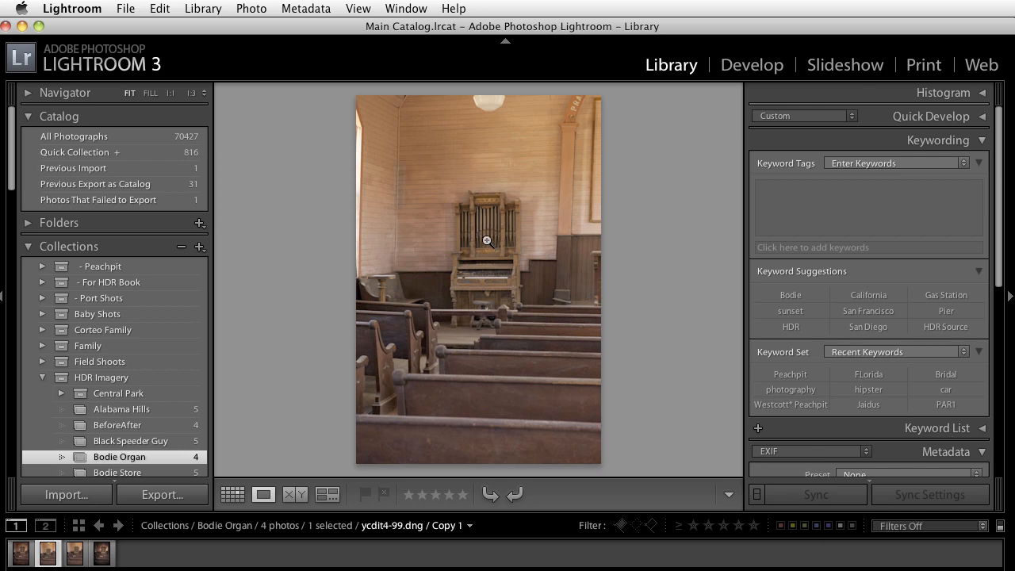
- Examine the organ, keyboard and wall detail of ycdit4-99.dng Copy 1 at 1:1, and view the whole photo in Develop
left_click(483, 307)
left_click_drag(571, 367, 306, 257)
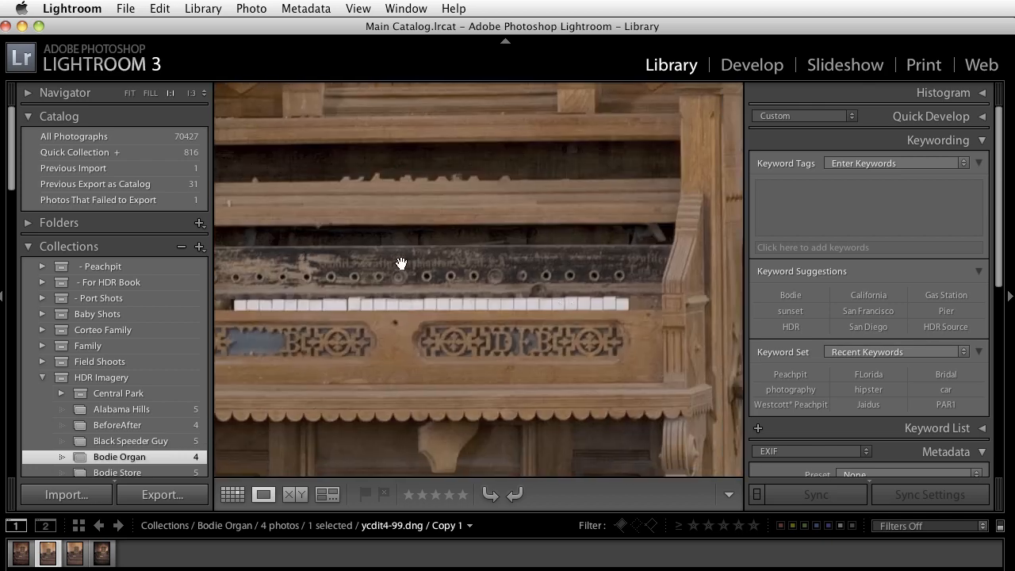
left_click_drag(401, 262, 677, 338)
left_click_drag(425, 295, 550, 404)
left_click_drag(435, 238, 489, 356)
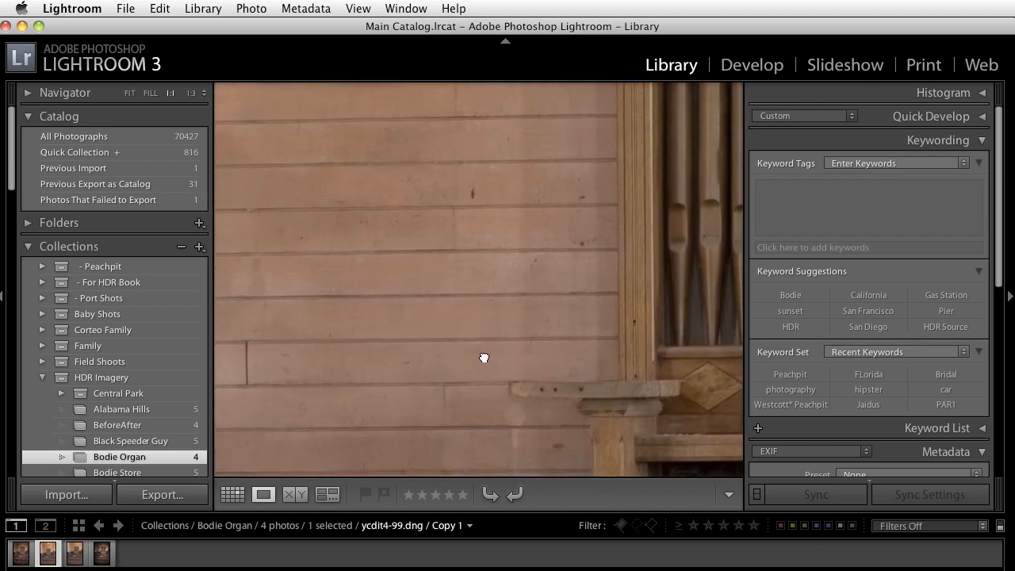
left_click_drag(594, 317, 327, 280)
left_click_drag(611, 335, 456, 300)
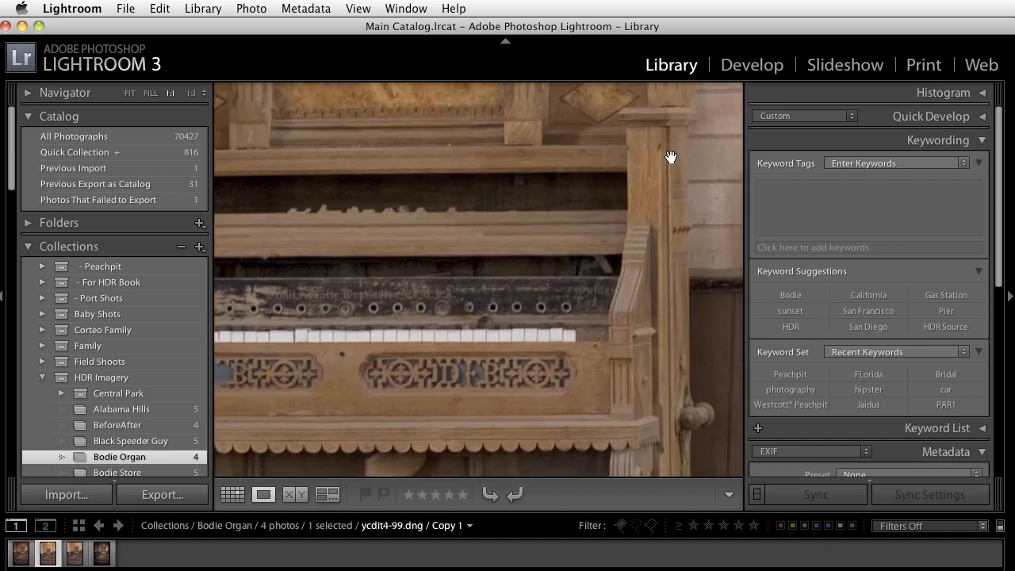
left_click(750, 64)
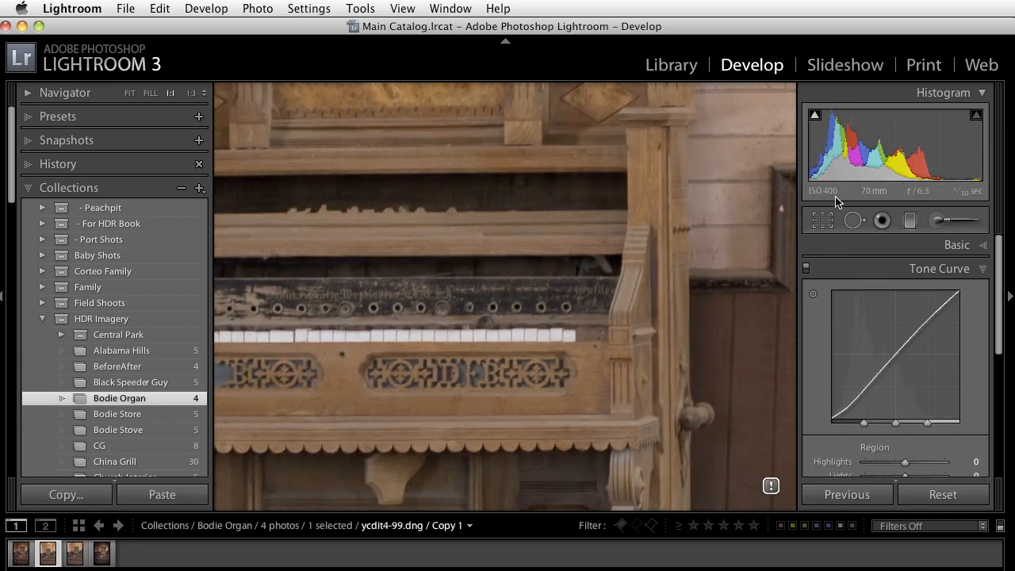
left_click(474, 393)
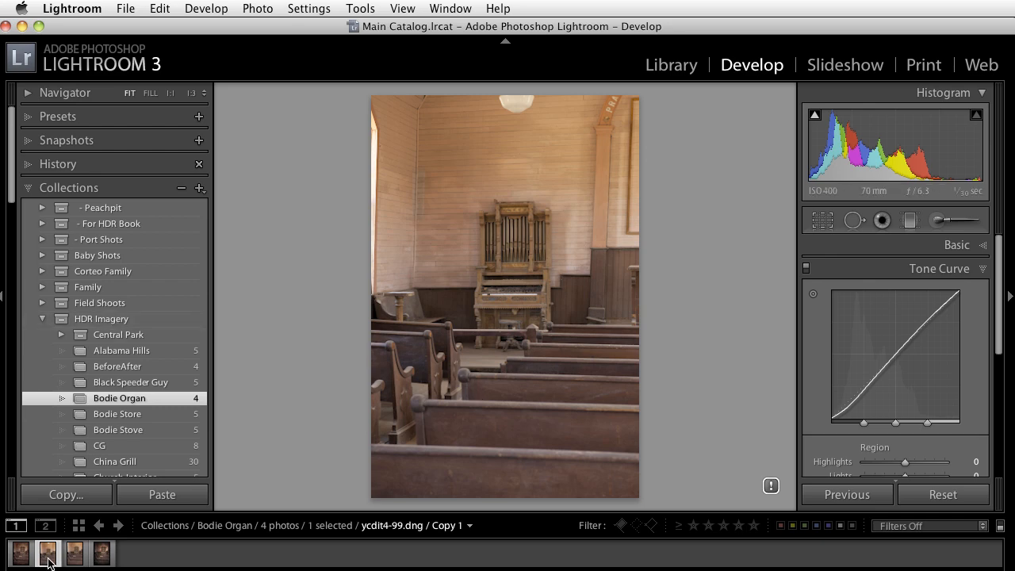
- Compare the photo side by side with ycdit4-99_HDR-Edit.psd in Survey view, then return to the thumbnail grid and clear the selection
left_click(107, 556, "super")
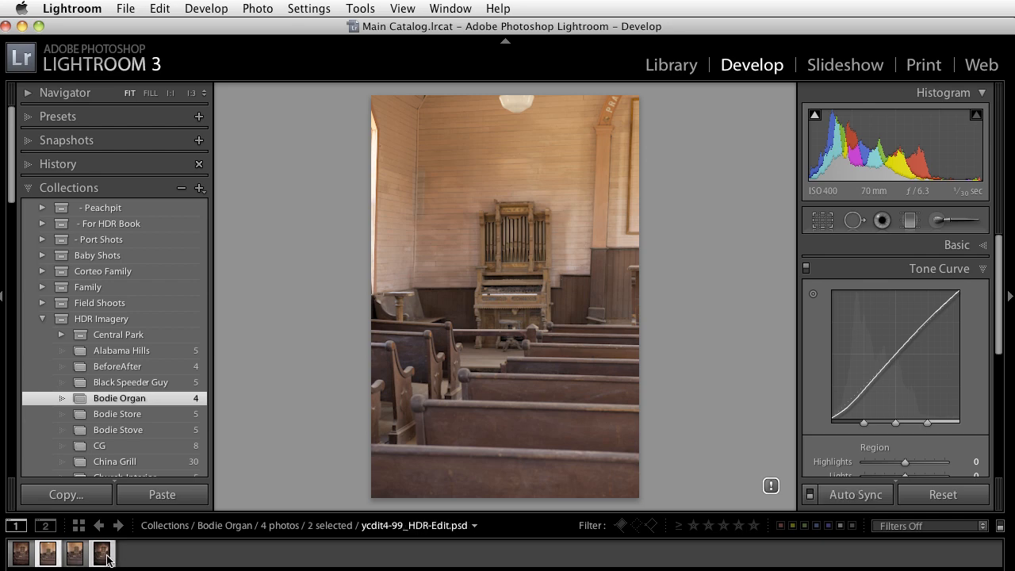
key("c")
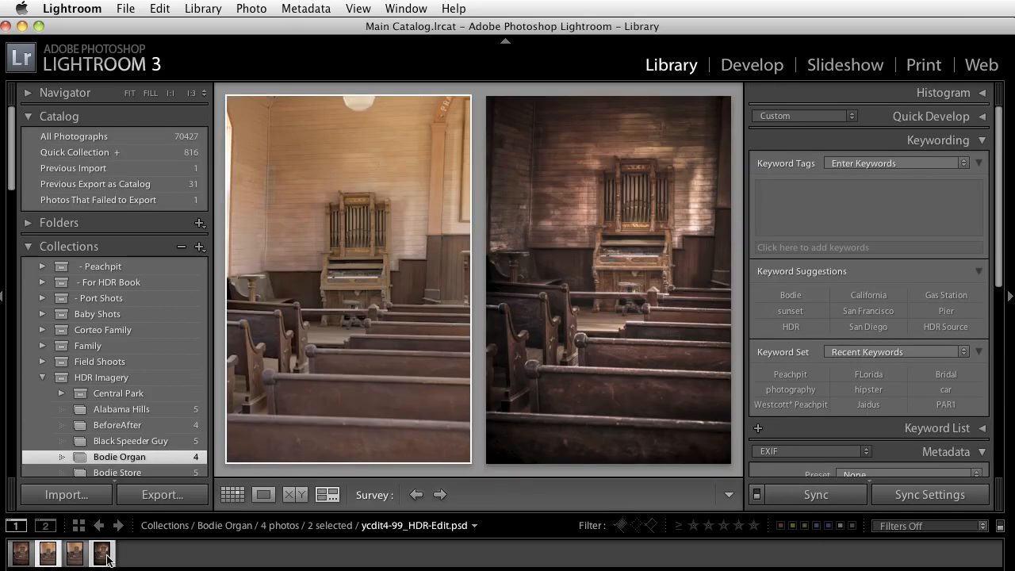
key("shift+Tab")
key("l")
key("g")
left_click(463, 352)
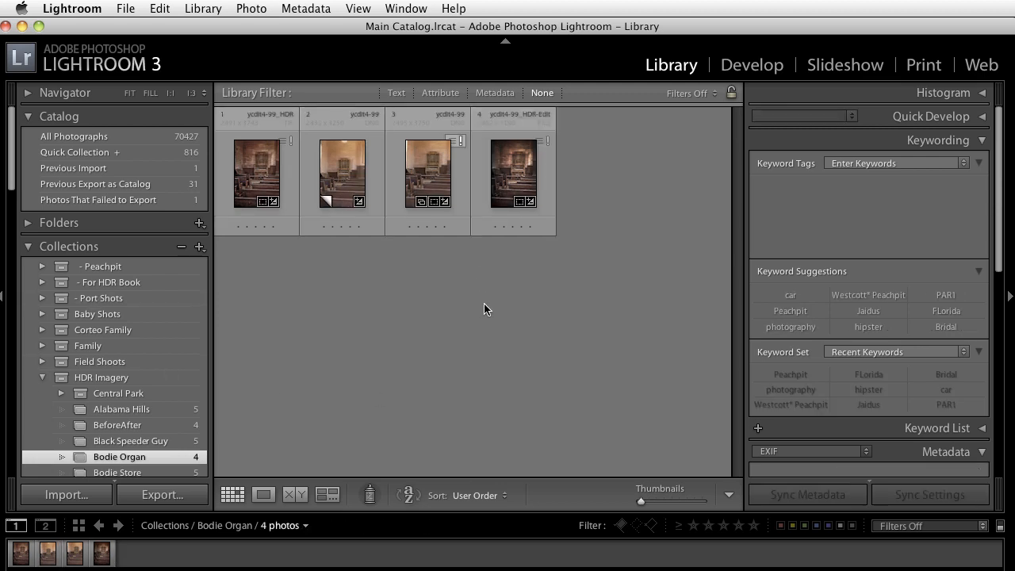
- Try to export the second photo, ycdit4-99.dng Copy 1, to HDR Efex Pro
left_click(350, 176)
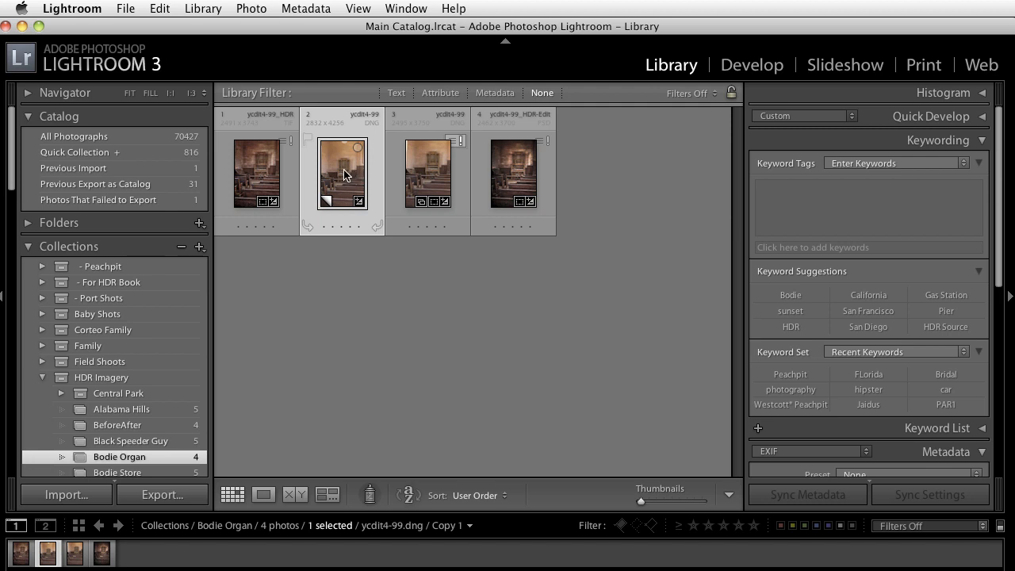
right_click(334, 157)
mouse_move(449, 524)
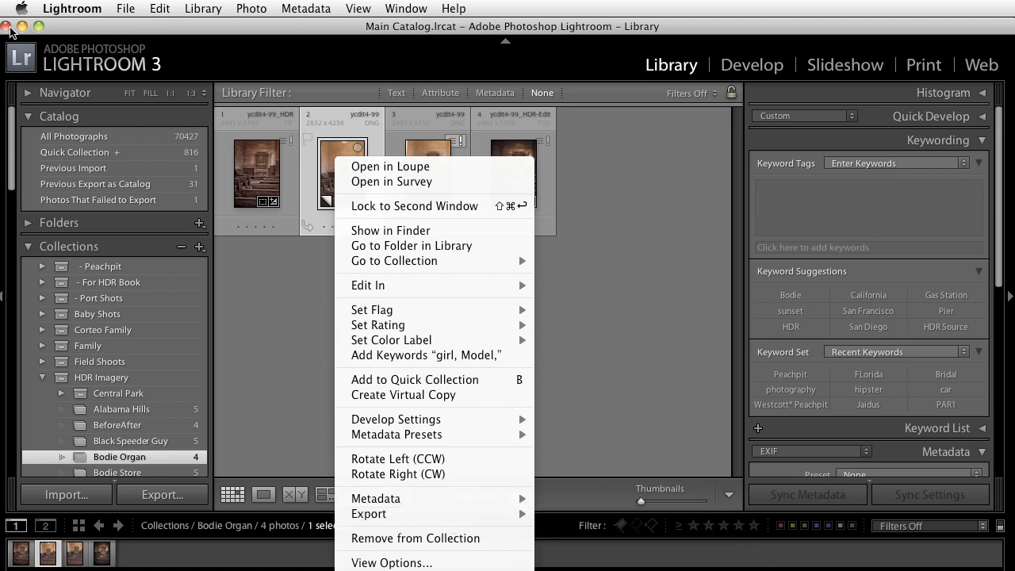
right_click(326, 146)
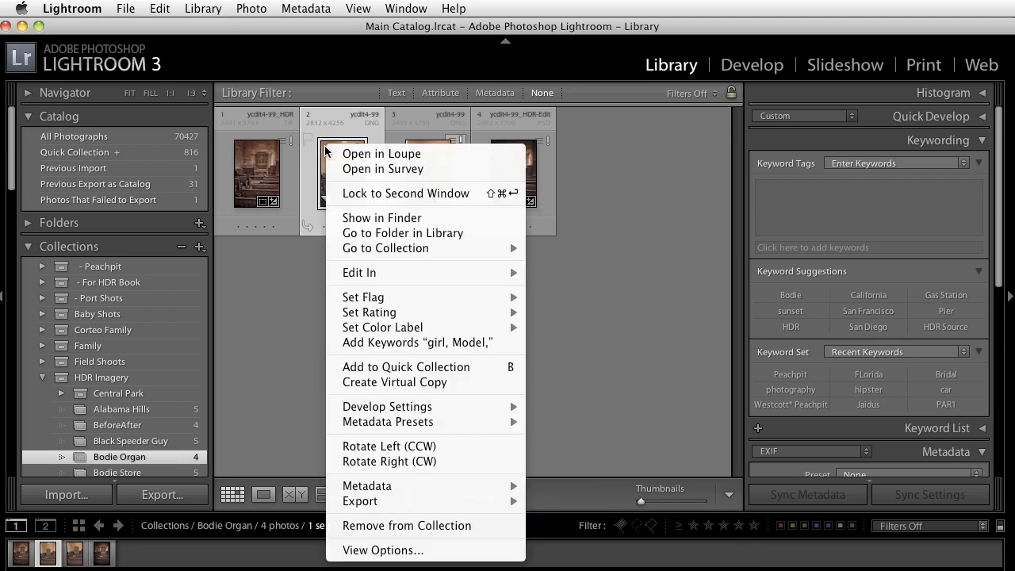
left_click(386, 28)
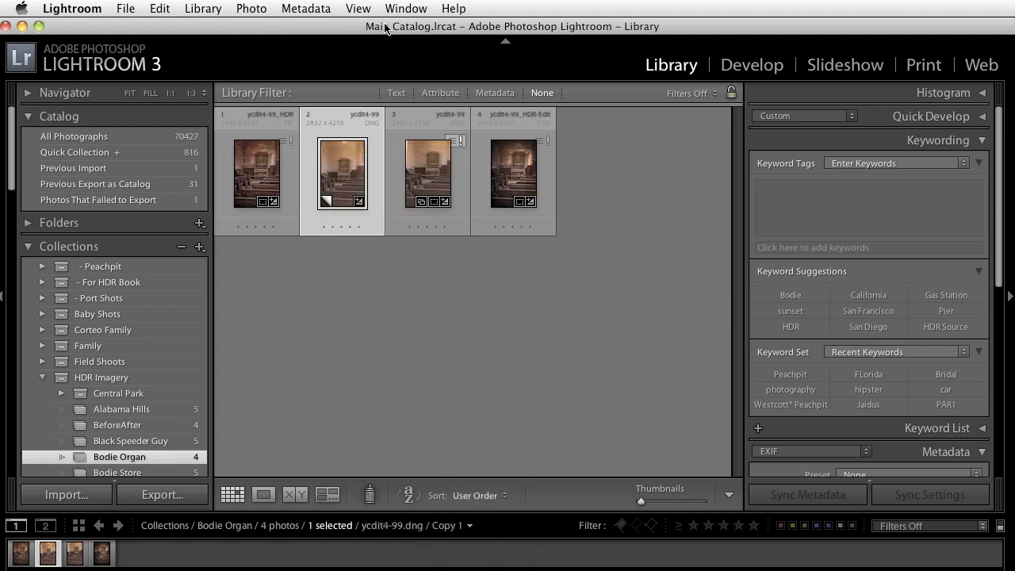
right_click(327, 145)
mouse_move(433, 500)
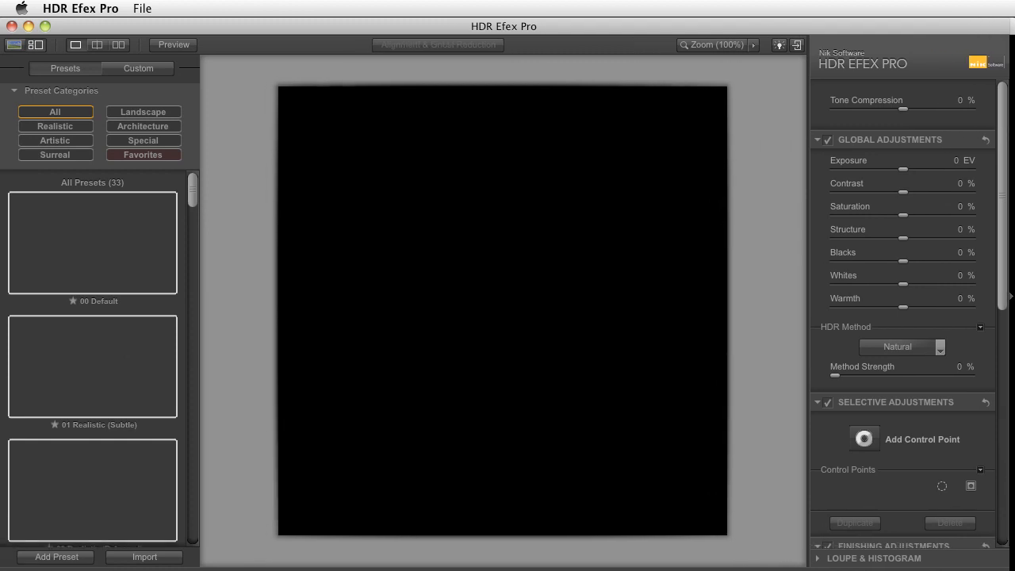
- Put away the empty HDR Efex Pro window and switch back to Lightroom
left_click(144, 8)
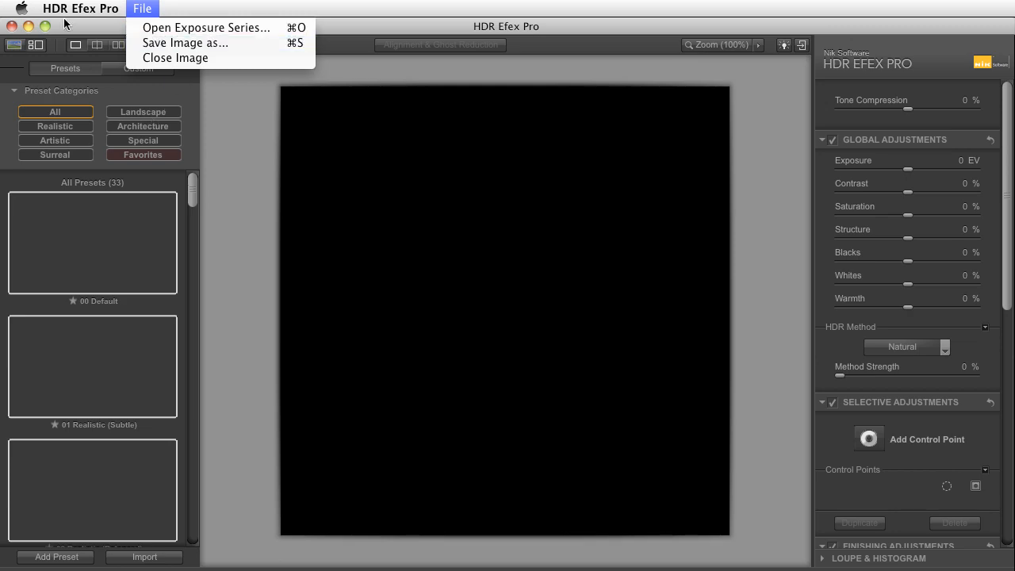
left_click(396, 33)
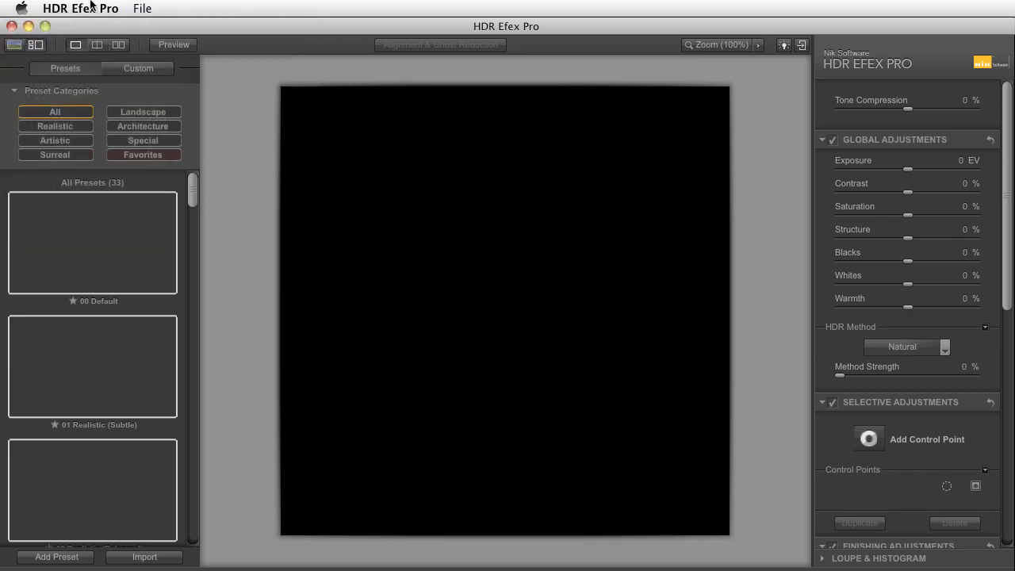
left_click(30, 27)
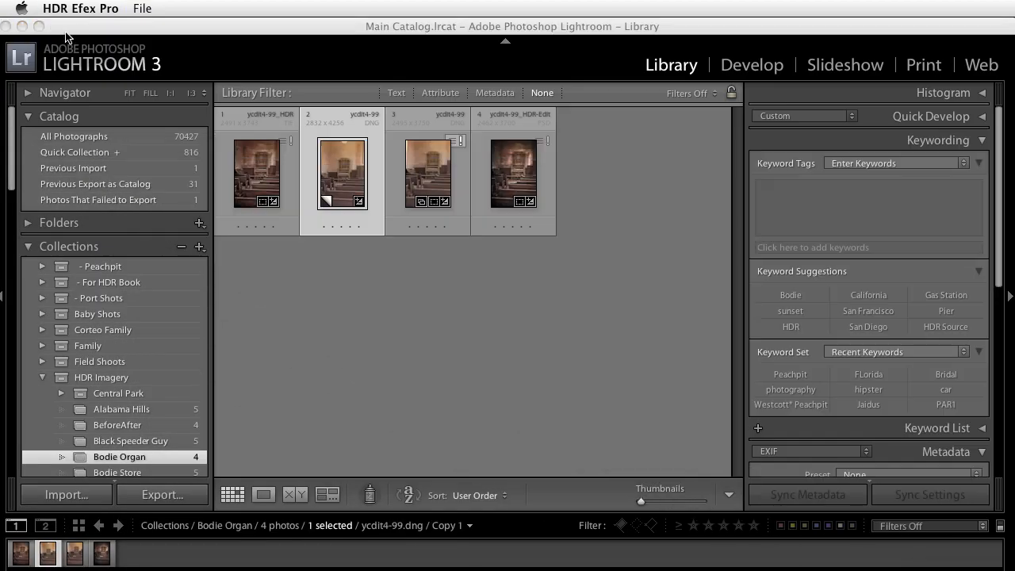
left_click(95, 28)
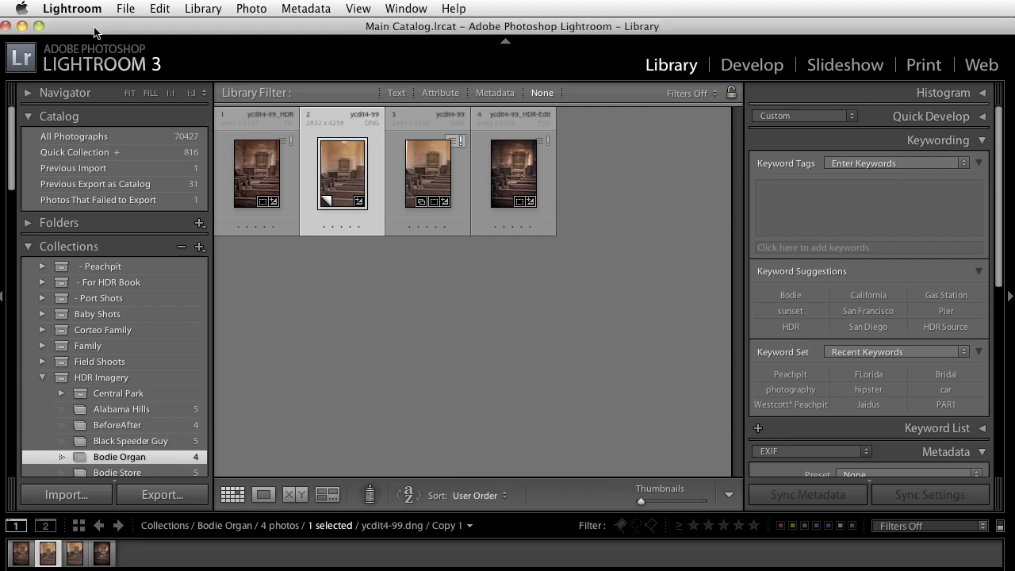
- Try to export the selected photo with the previous export settings, and close the duplicate HDR Efex Pro instance
right_click(338, 158)
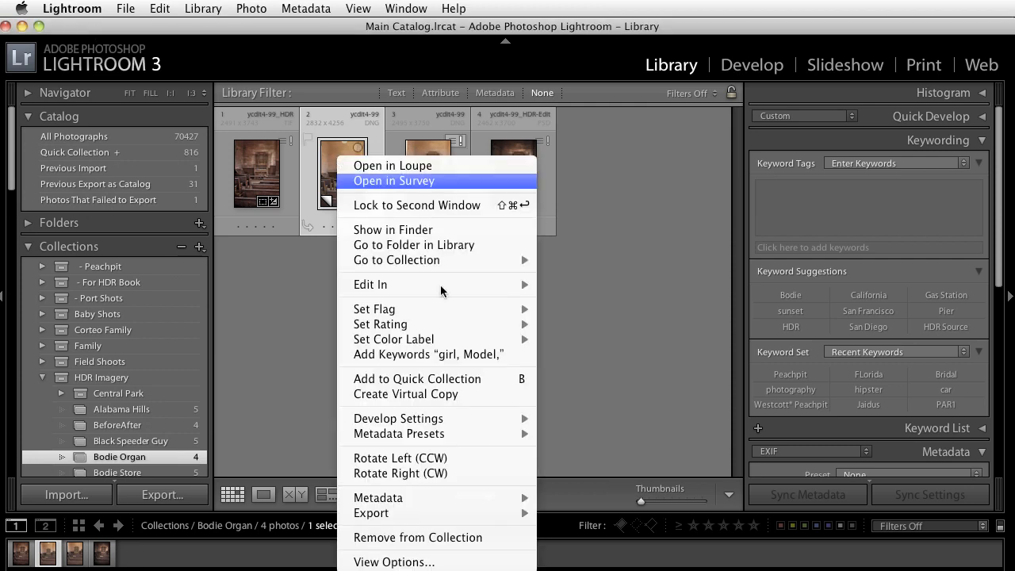
mouse_move(444, 513)
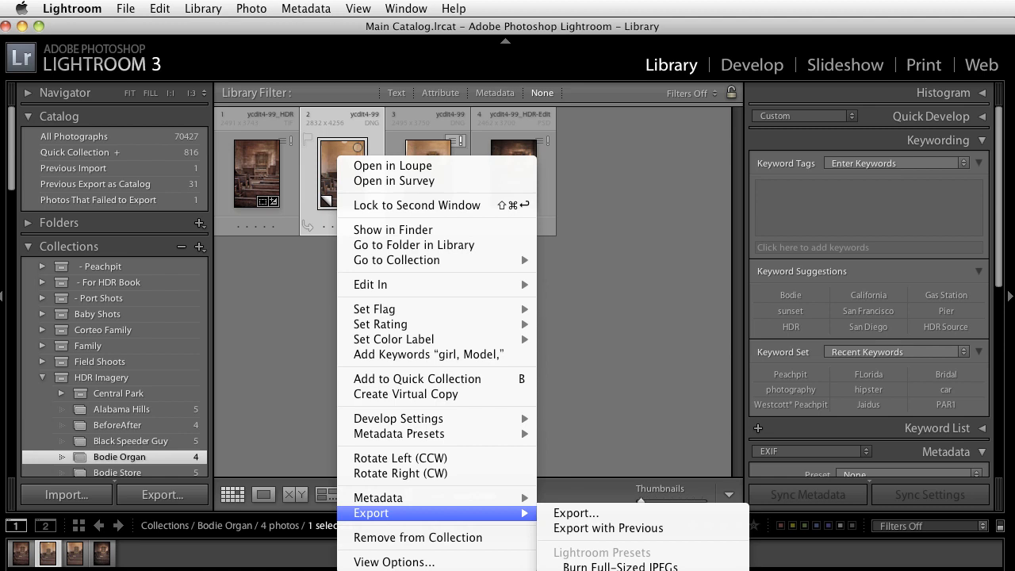
left_click(608, 528)
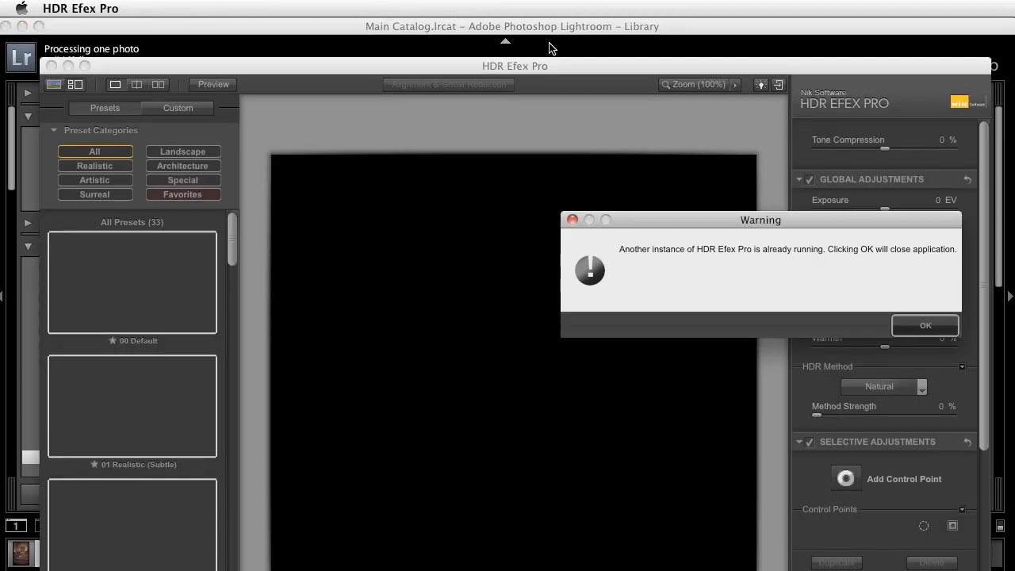
left_click(908, 325)
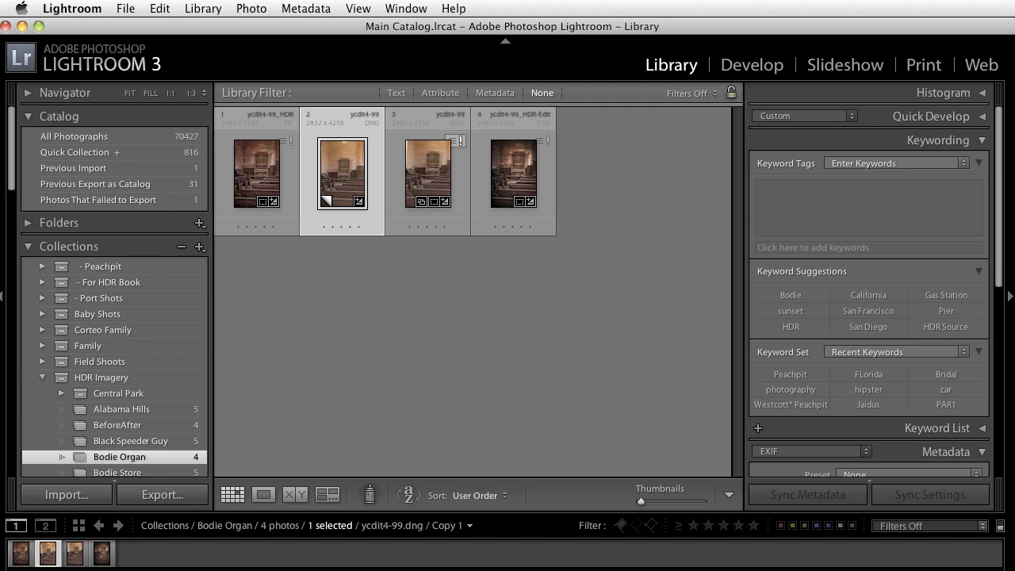
- Export ycdit4-99.dng Copy 1 with the previous export settings to open it in HDR Efex Pro
right_click(339, 153)
mouse_move(488, 510)
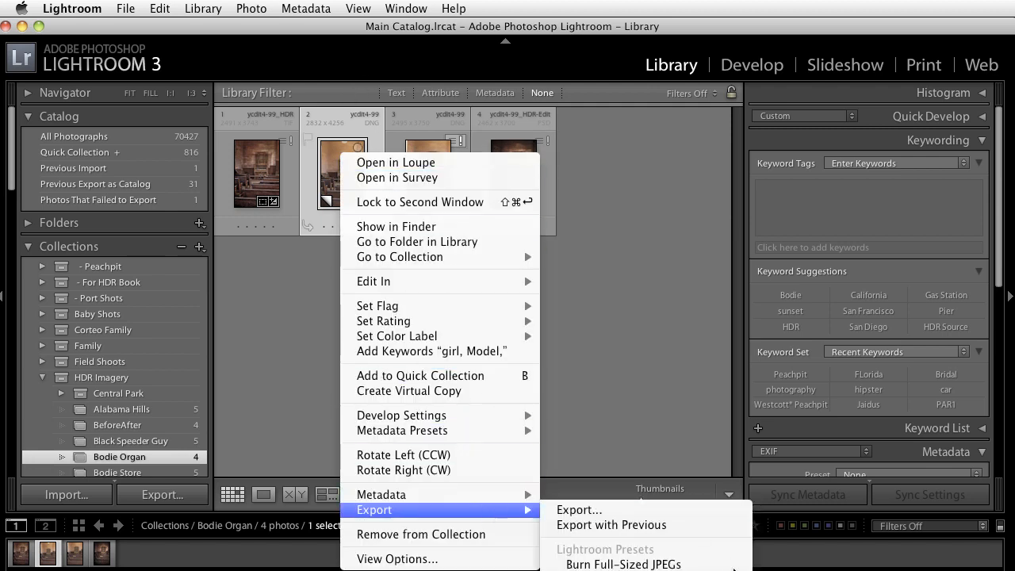
left_click(611, 524)
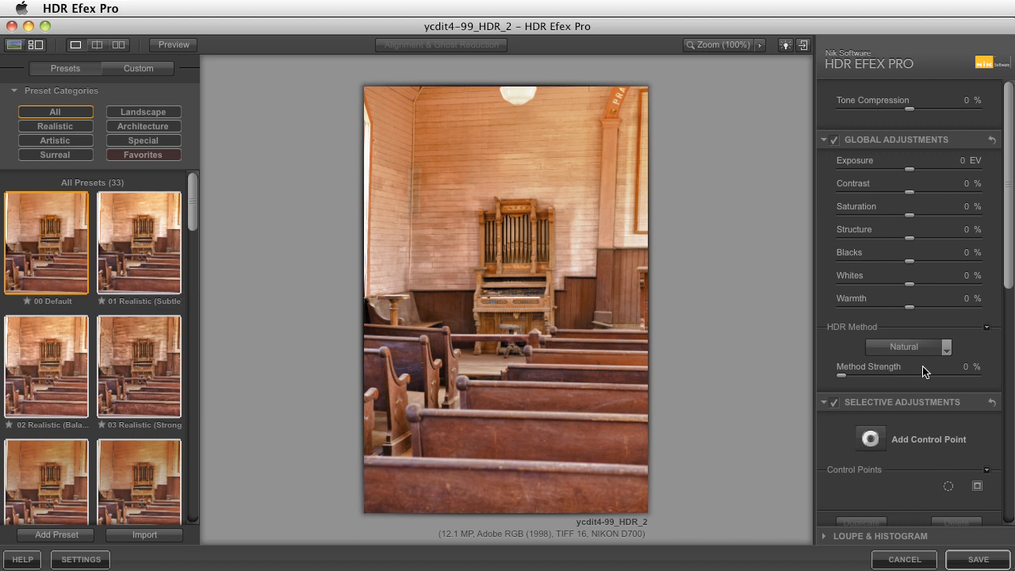
left_click(949, 350)
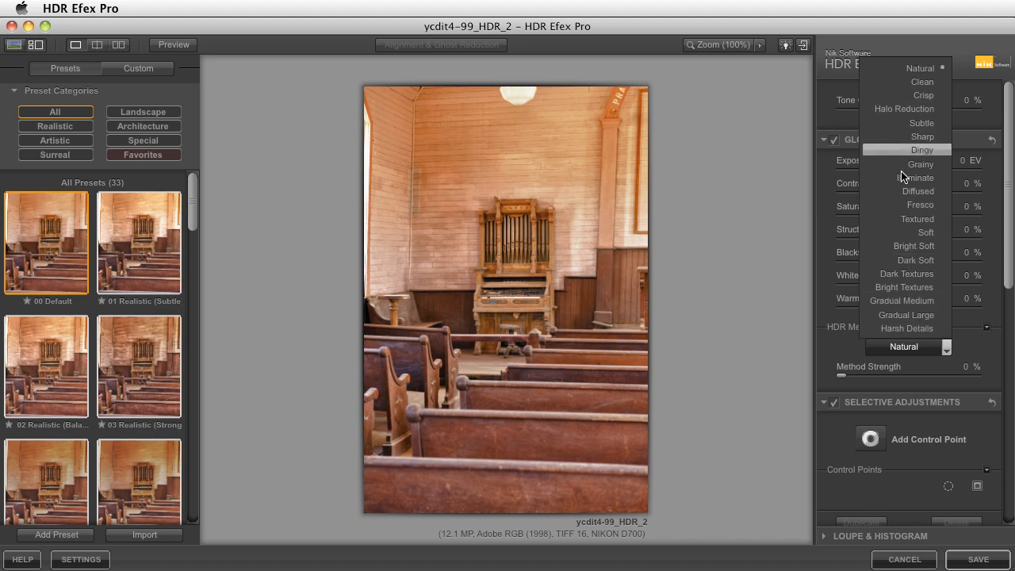
left_click(440, 21)
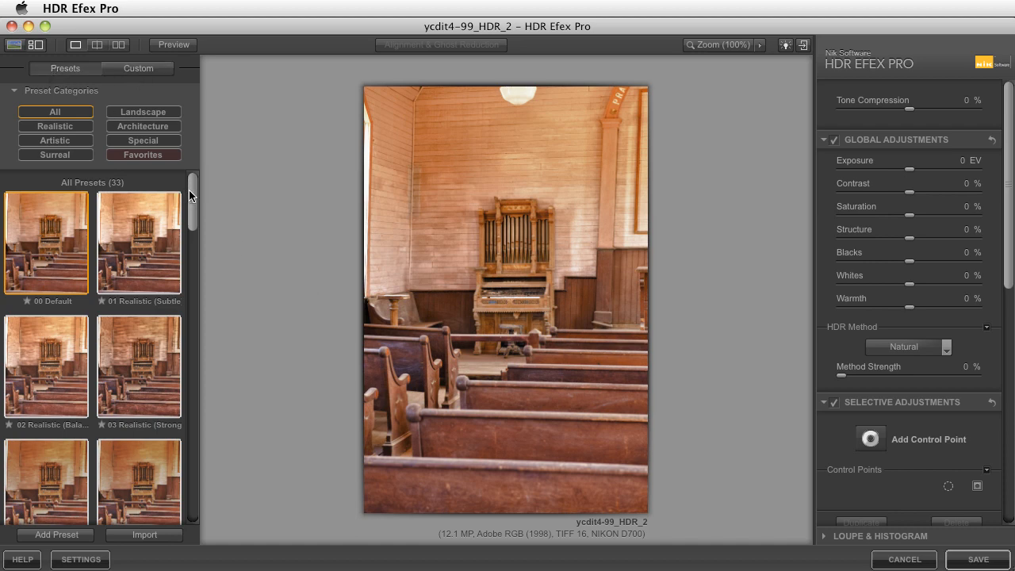
- Try several presets on the church photo and apply the 03 Realistic (Strong) preset
left_click(138, 364)
left_click(77, 385)
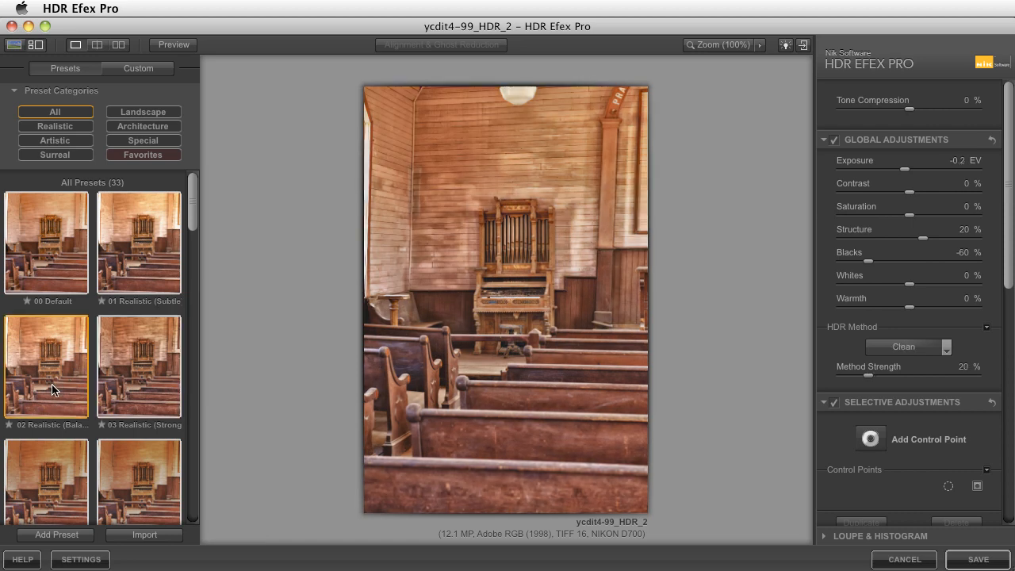
left_click(79, 481)
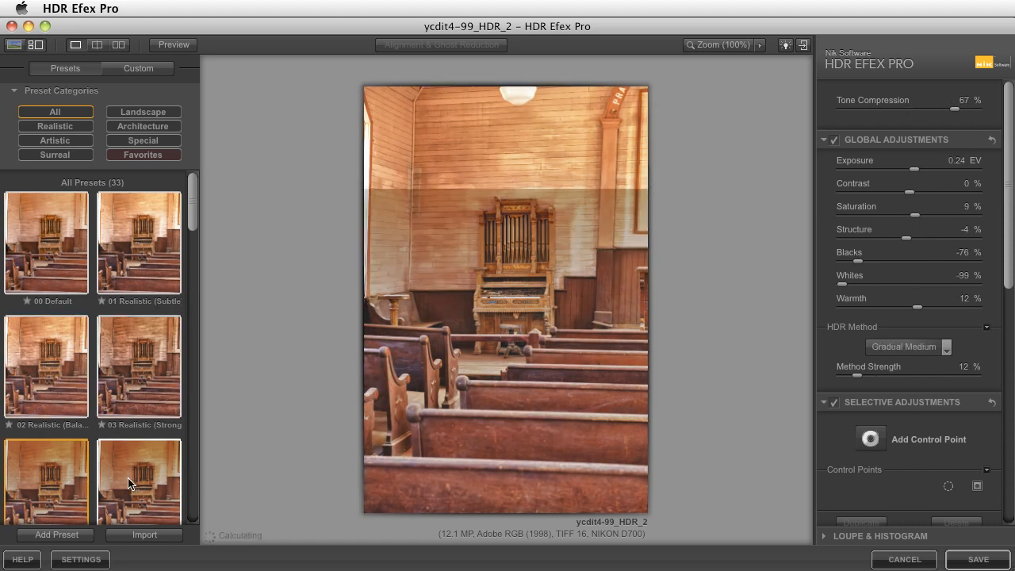
left_click(129, 483)
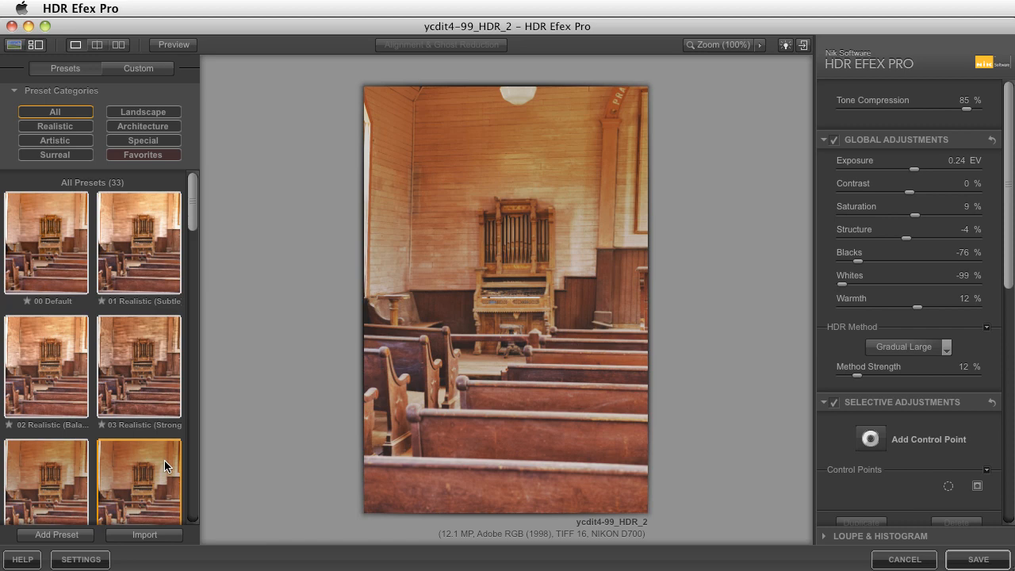
left_click(157, 385)
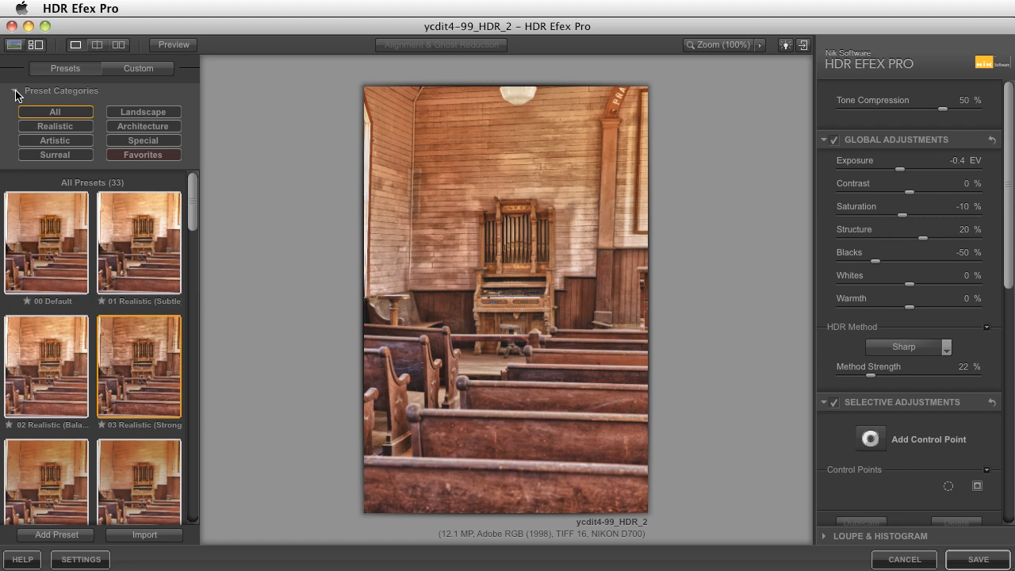
- Collapse the custom User Presets group and hide the preset browser
left_click(136, 68)
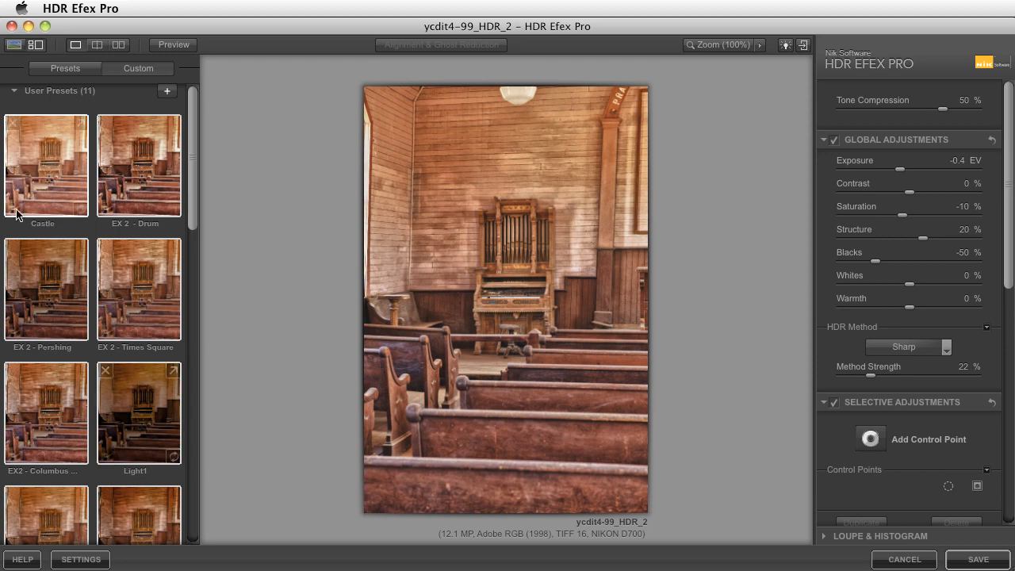
left_click(14, 91)
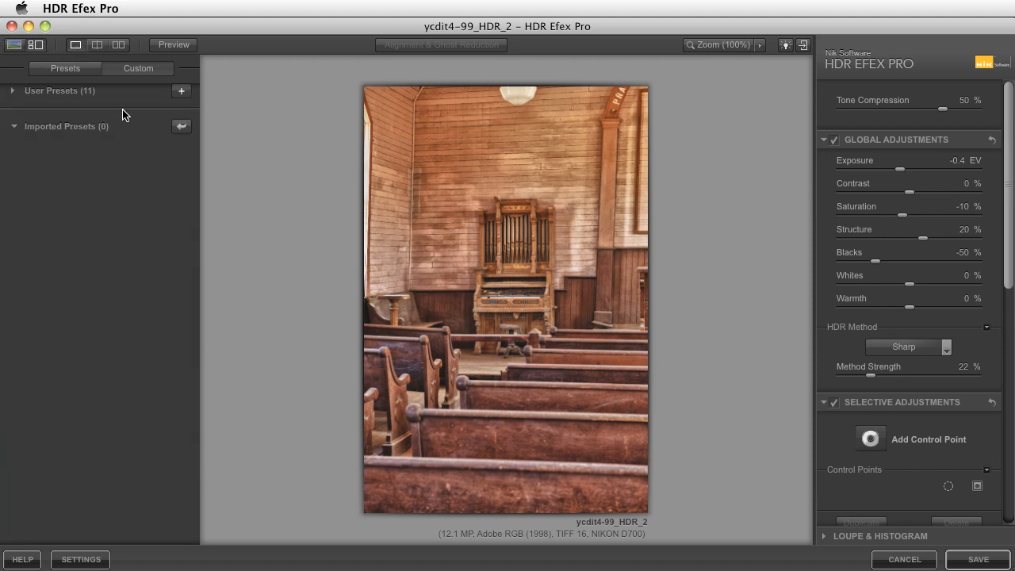
left_click(14, 45)
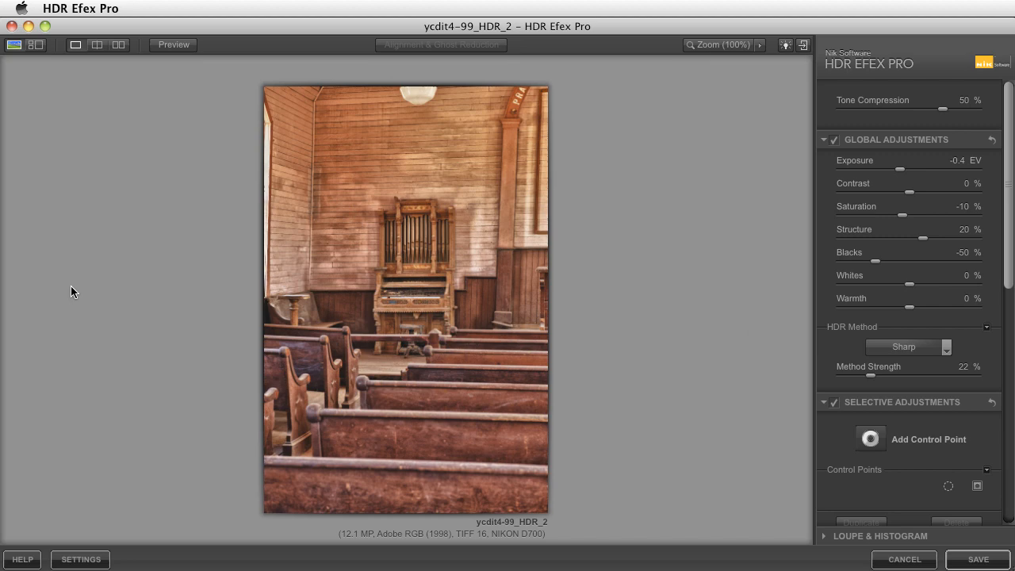
- Set the HDR method to Natural with a method strength of 0%
left_click(888, 352)
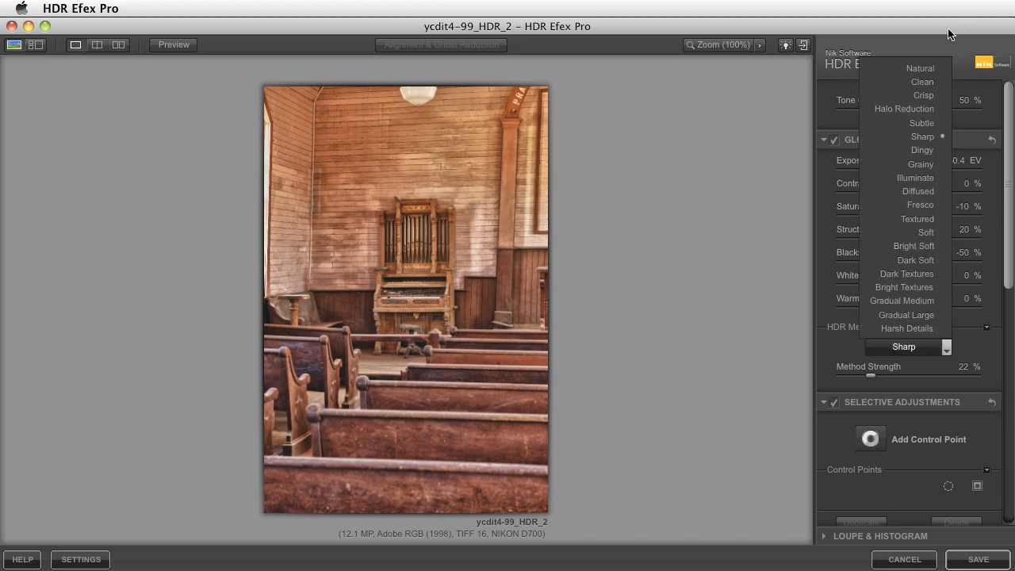
left_click(932, 69)
left_click_drag(871, 375, 823, 375)
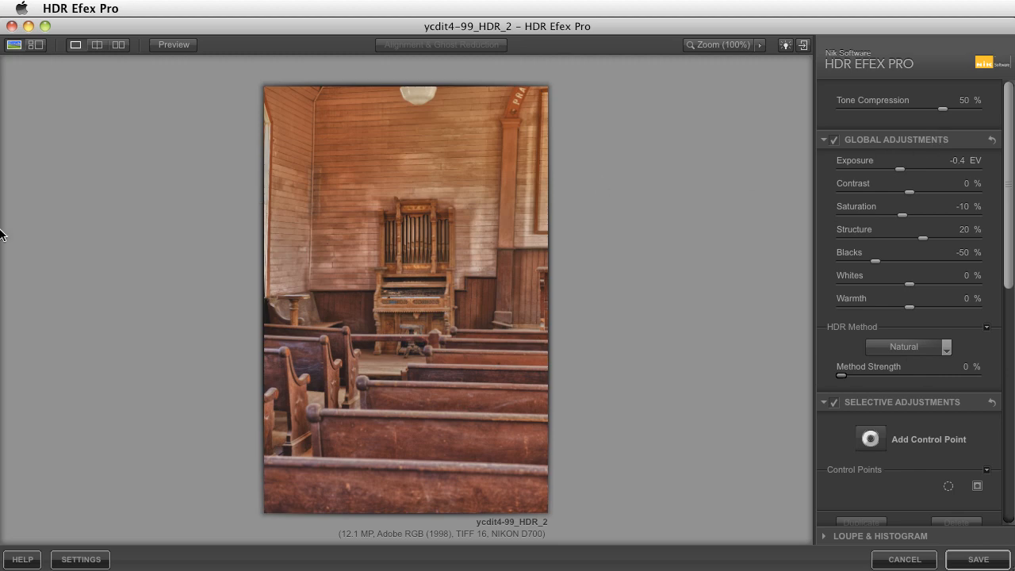
- Apply the 00 Default preset to the church photo and hide the preset browser
left_click(34, 45)
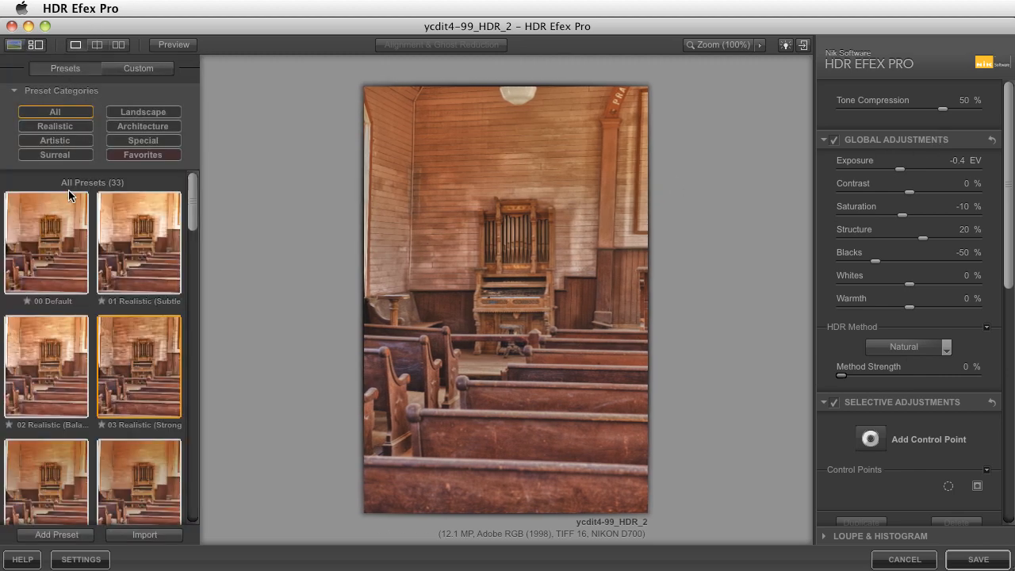
left_click(63, 232)
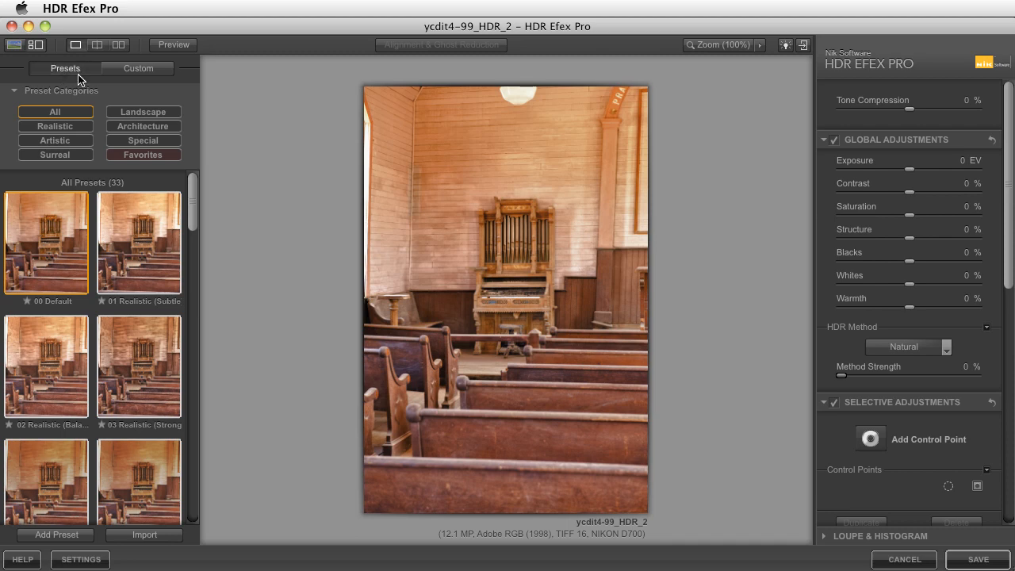
left_click(14, 45)
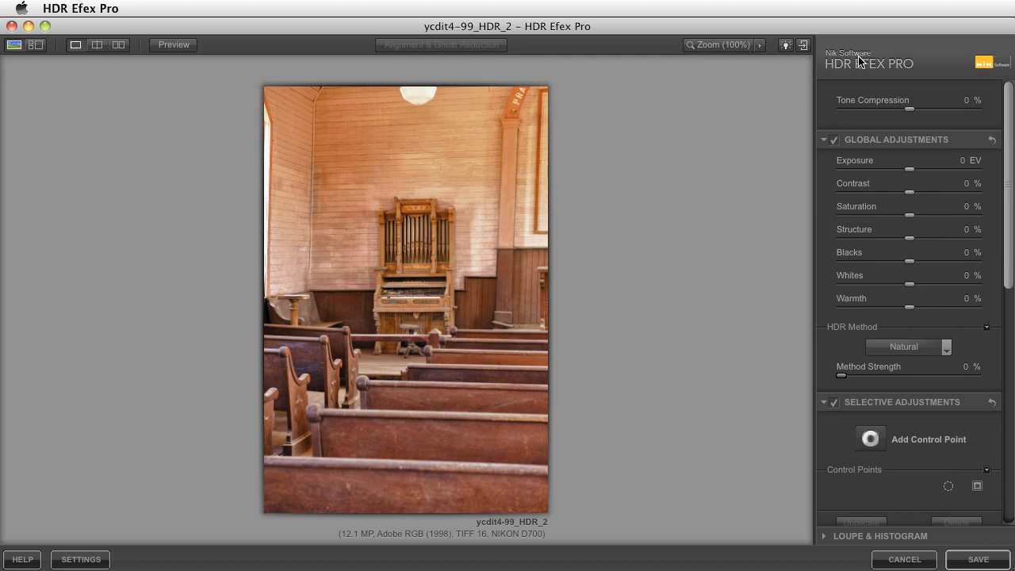
- Try a tone compression of 64% with method strengths of 38%, 46% and 72%
left_click_drag(842, 376, 893, 381)
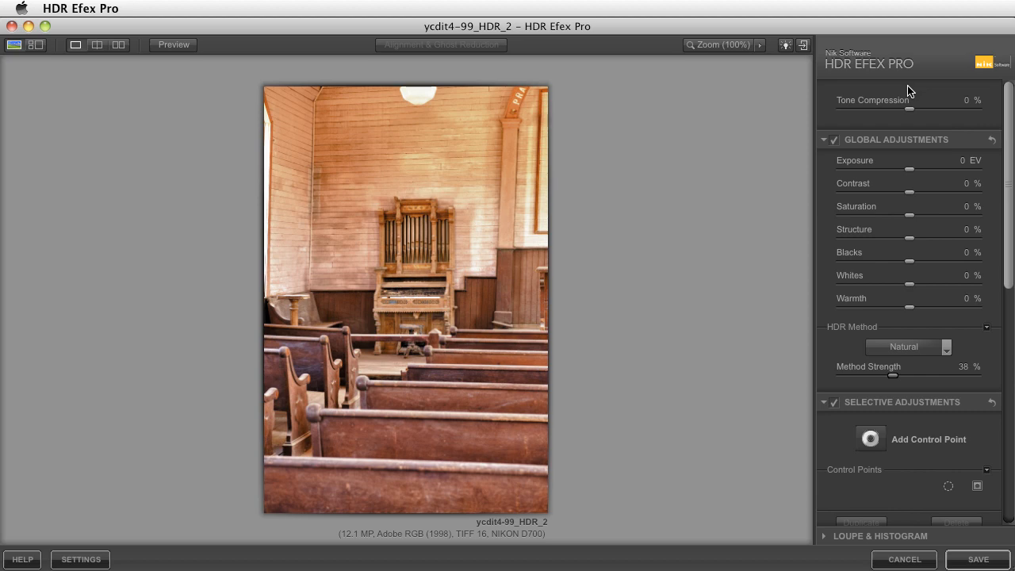
left_click_drag(911, 110, 954, 111)
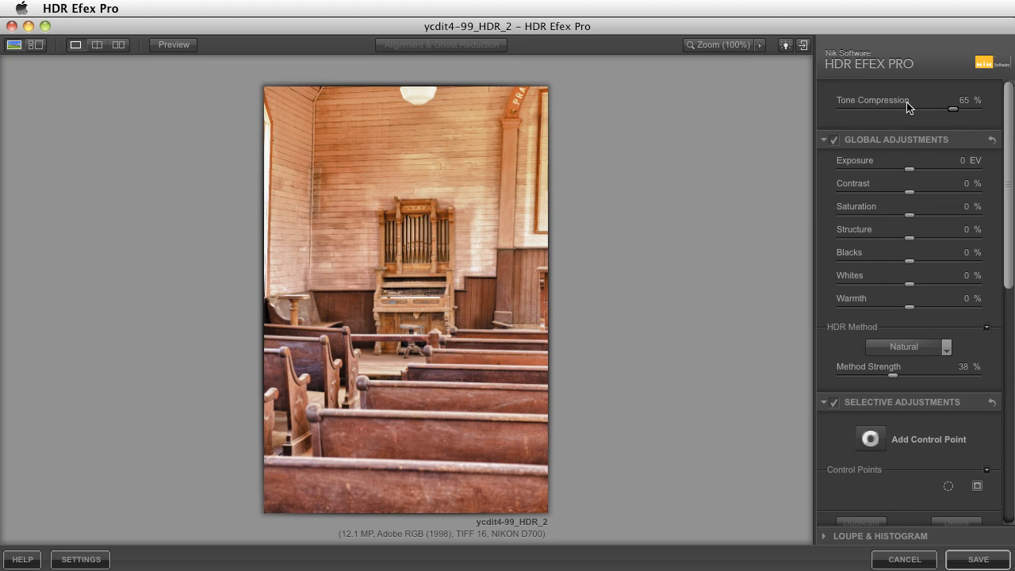
mouse_move(951, 111)
left_mouse_down()
mouse_move(874, 114)
mouse_move(952, 115)
left_mouse_up()
mouse_move(895, 377)
left_mouse_down()
mouse_move(922, 383)
mouse_move(868, 378)
mouse_move(905, 382)
left_mouse_up()
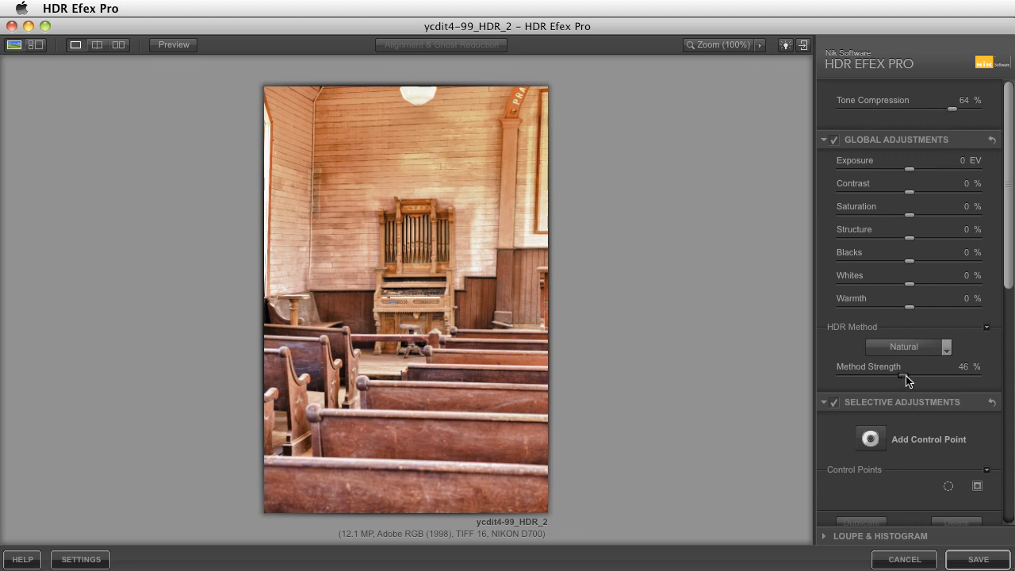
left_click_drag(907, 376, 938, 376)
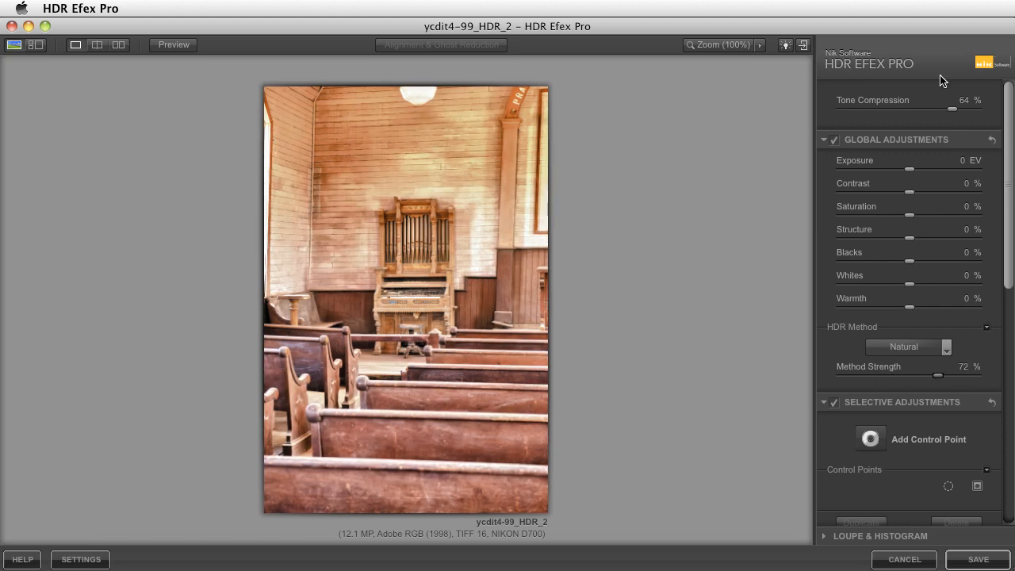
- Try a method strength of 85% with extreme tone compression values of -77% and 98%
left_click_drag(956, 110, 878, 112)
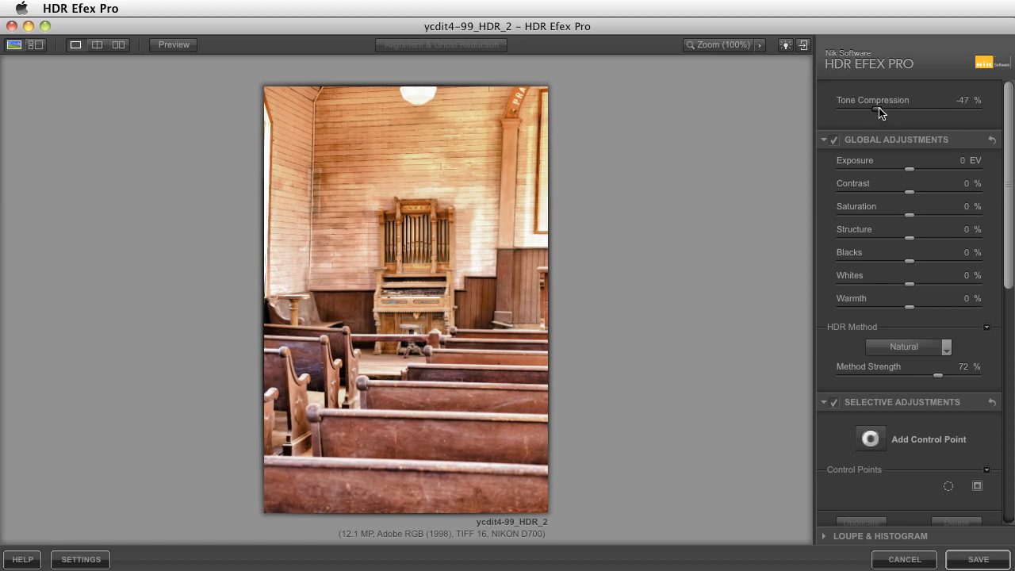
mouse_move(938, 381)
left_mouse_down()
mouse_move(913, 381)
mouse_move(956, 381)
left_mouse_up()
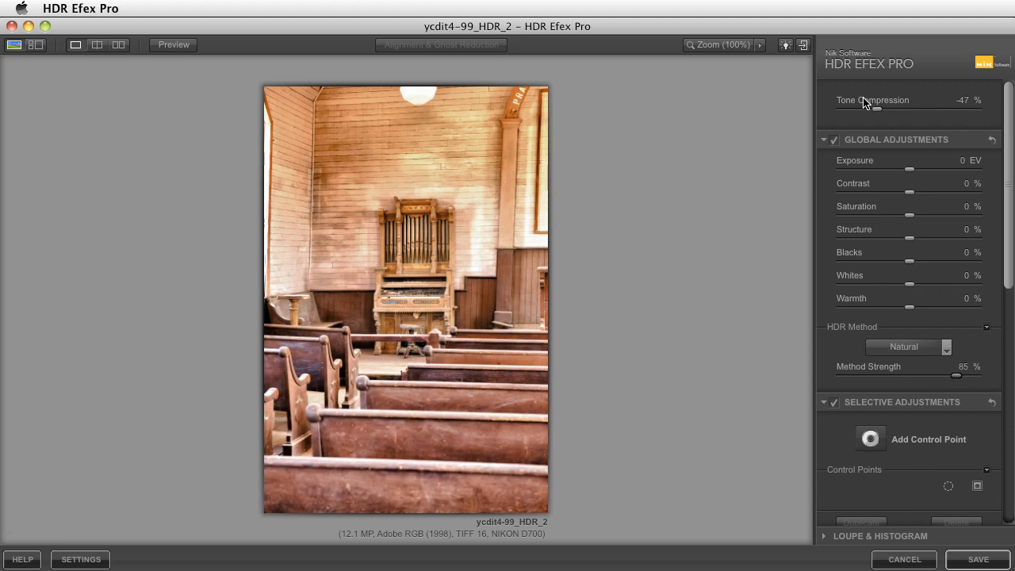
left_click_drag(878, 113, 857, 111)
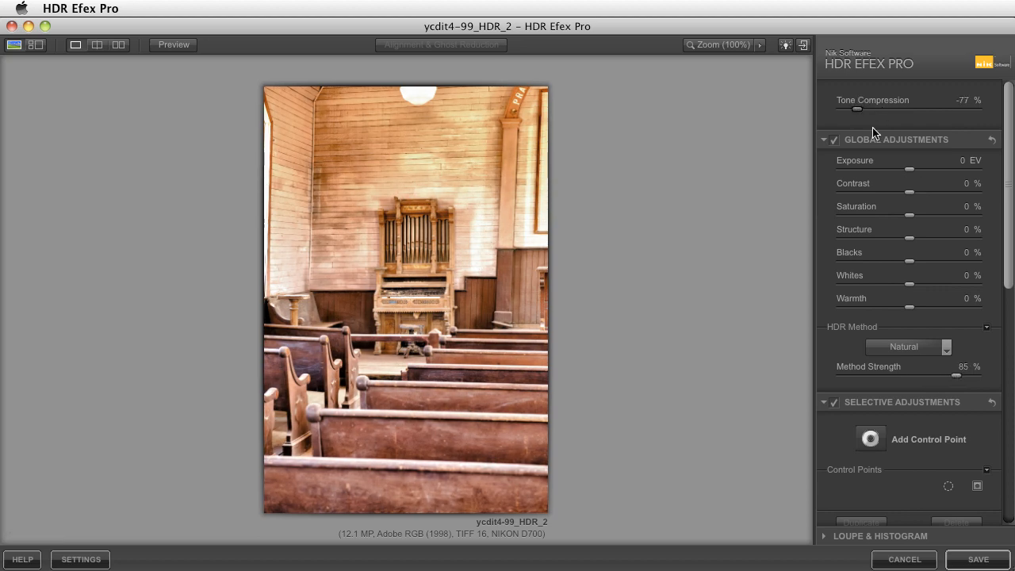
left_click(975, 111)
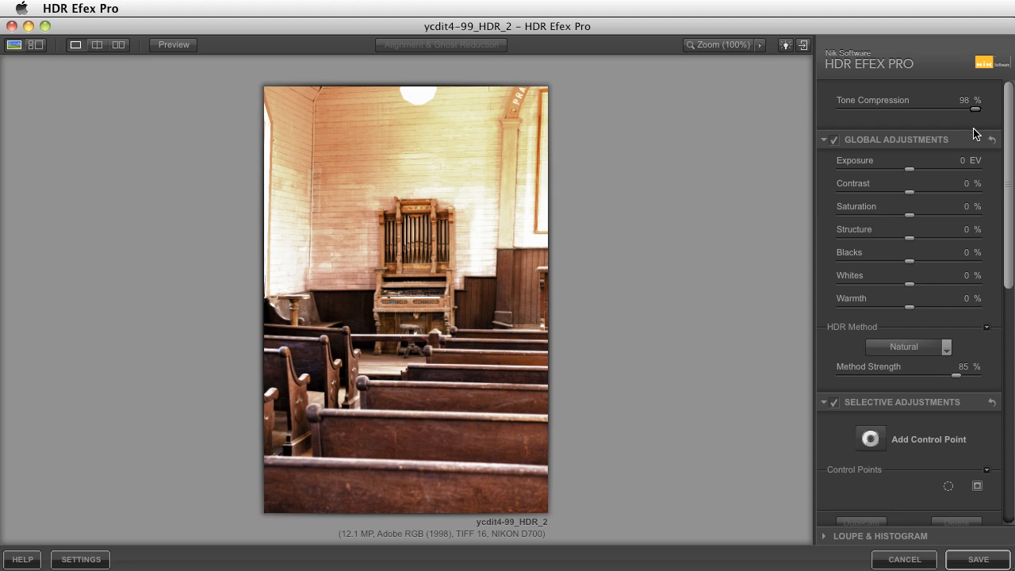
- Set the method strength to 42% and the tone compression to 38%
left_click(899, 375)
left_click_drag(975, 110, 936, 115)
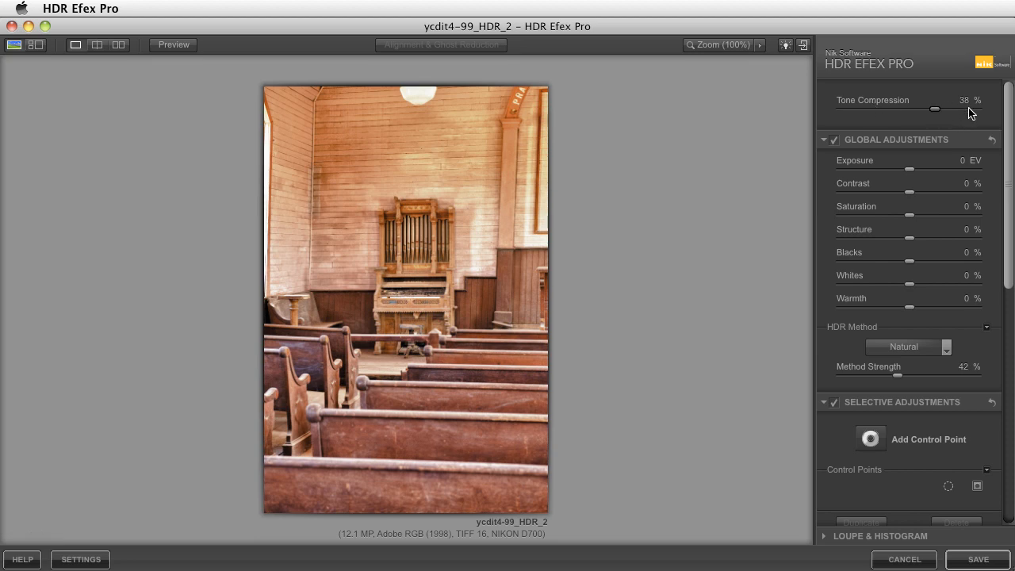
- Compare the Clean and Natural HDR methods on the whole photo, ending on Clean
left_click(943, 349)
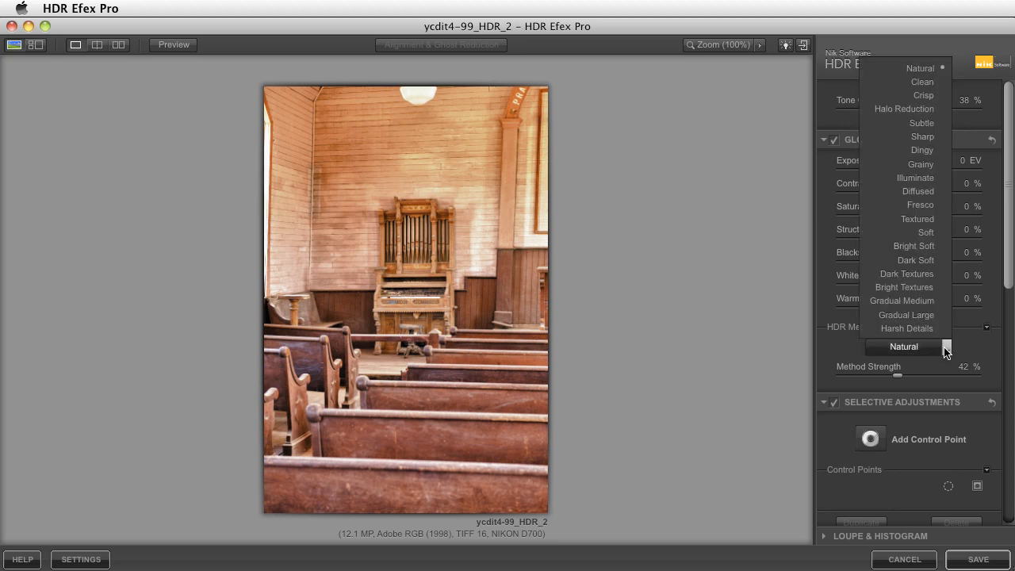
left_click(922, 82)
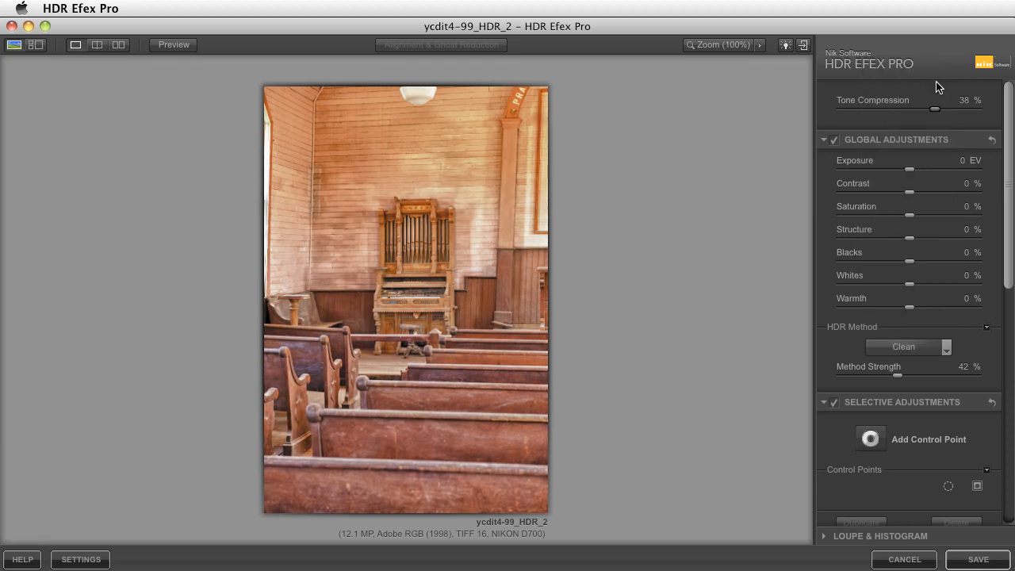
left_click(944, 347)
left_click(936, 69)
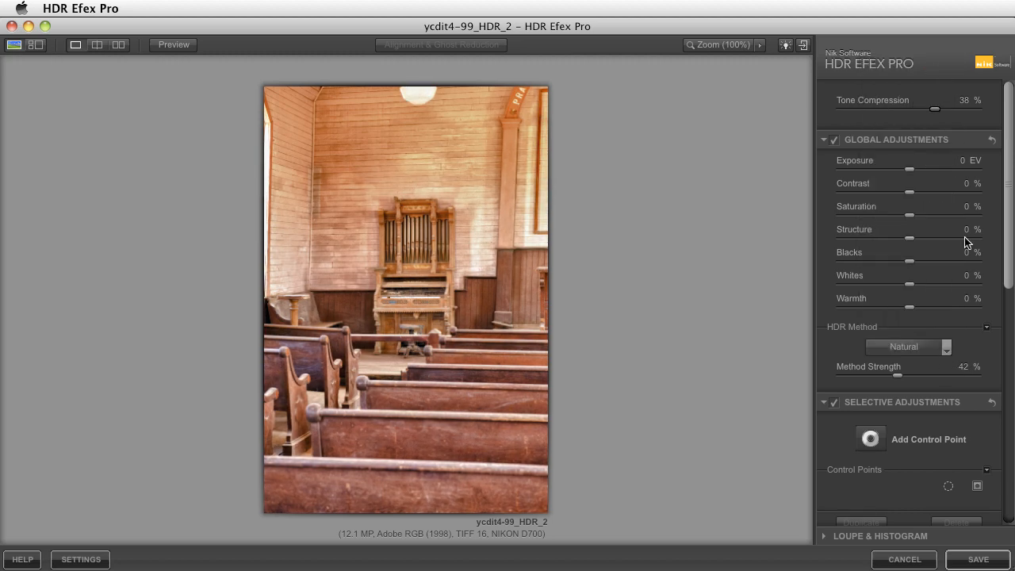
left_click(928, 347)
left_click(922, 82)
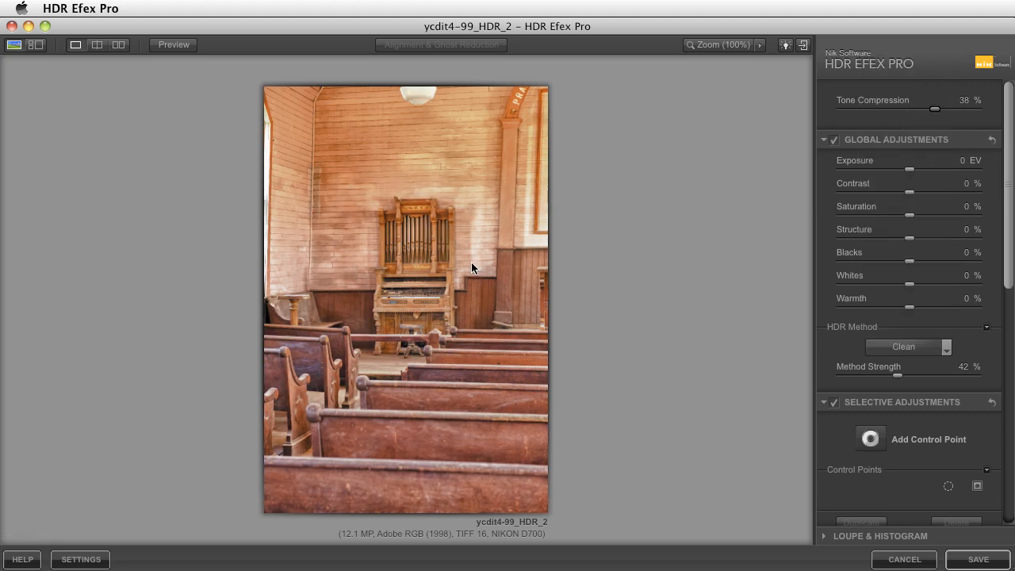
- Compare the Natural and Clean HDR methods on the organ pipes at 100% zoom
left_click(703, 47)
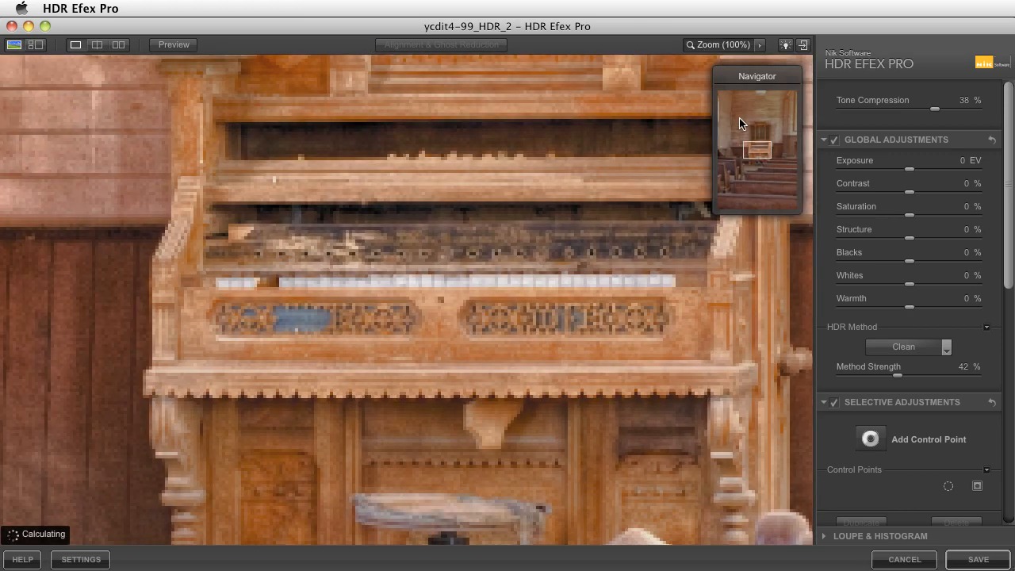
left_click_drag(739, 125, 749, 132)
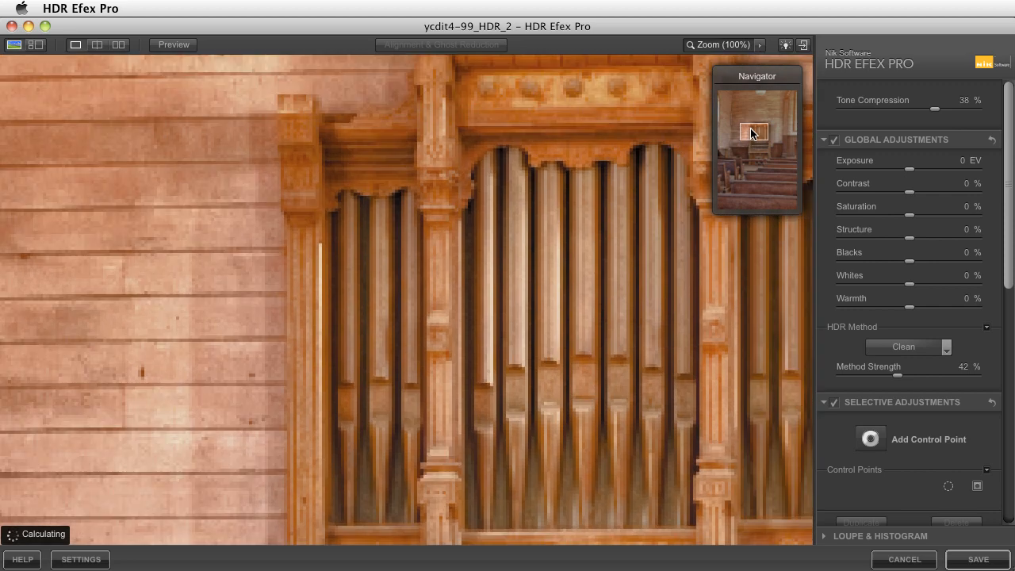
left_click(920, 347)
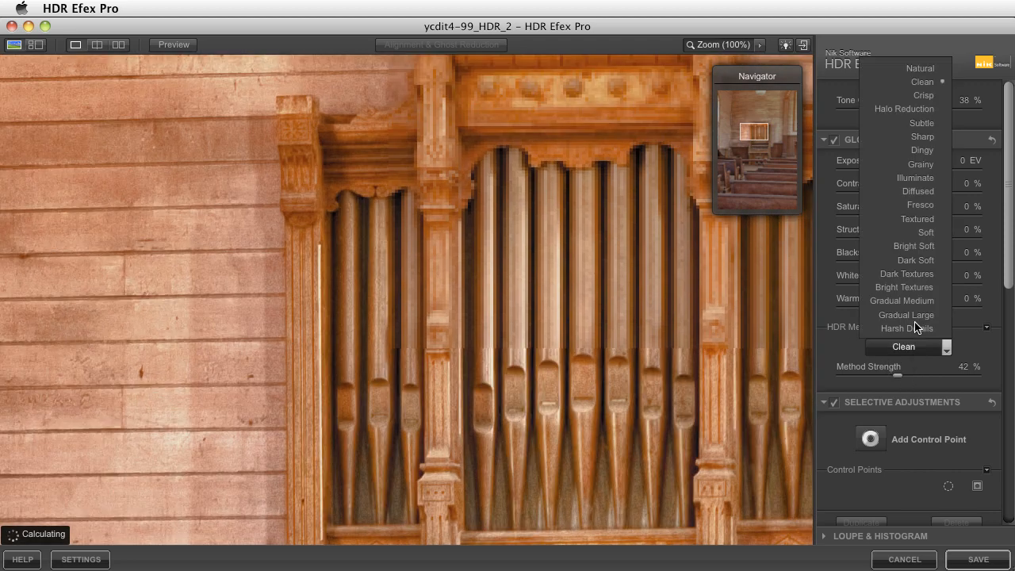
left_click(923, 72)
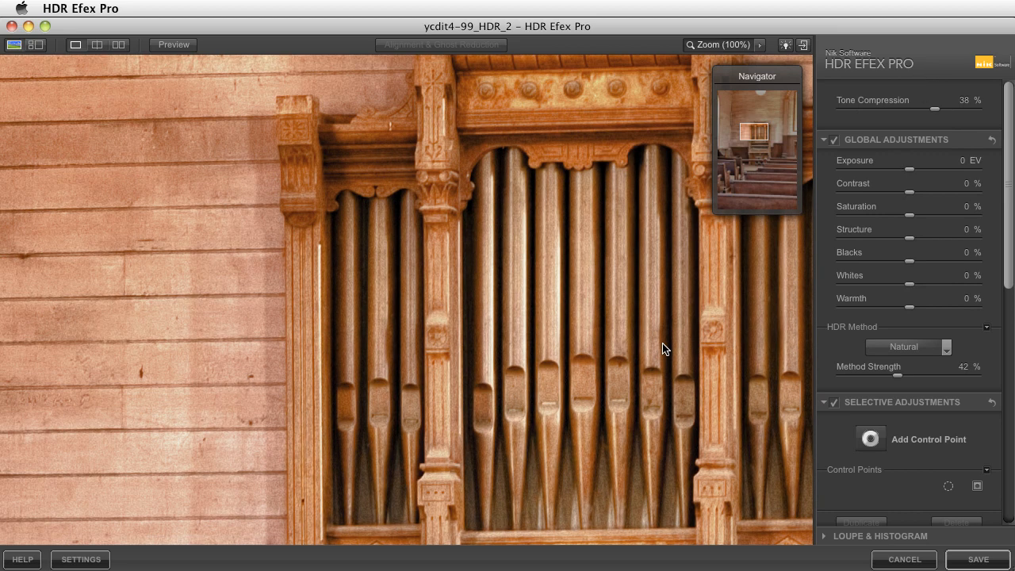
left_click(900, 346)
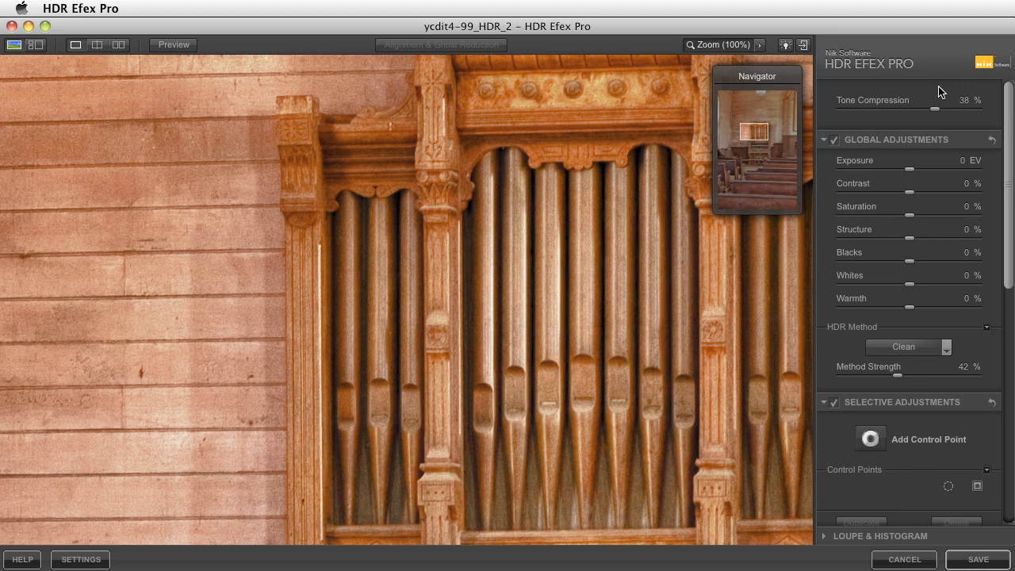
- Try the Crisp and Halo Reduction HDR methods on the magnified organ pipes
left_click(919, 349)
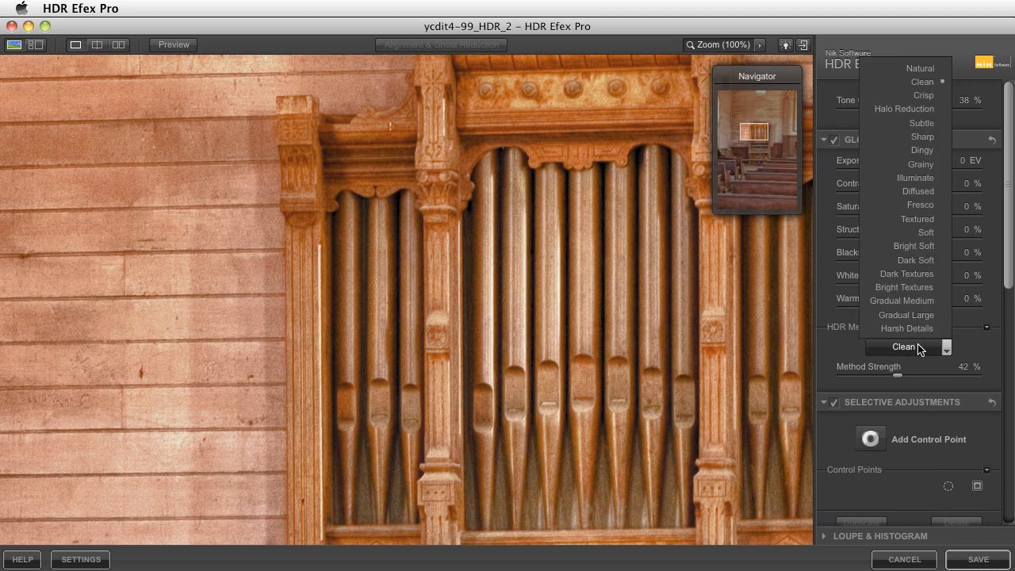
left_click(941, 96)
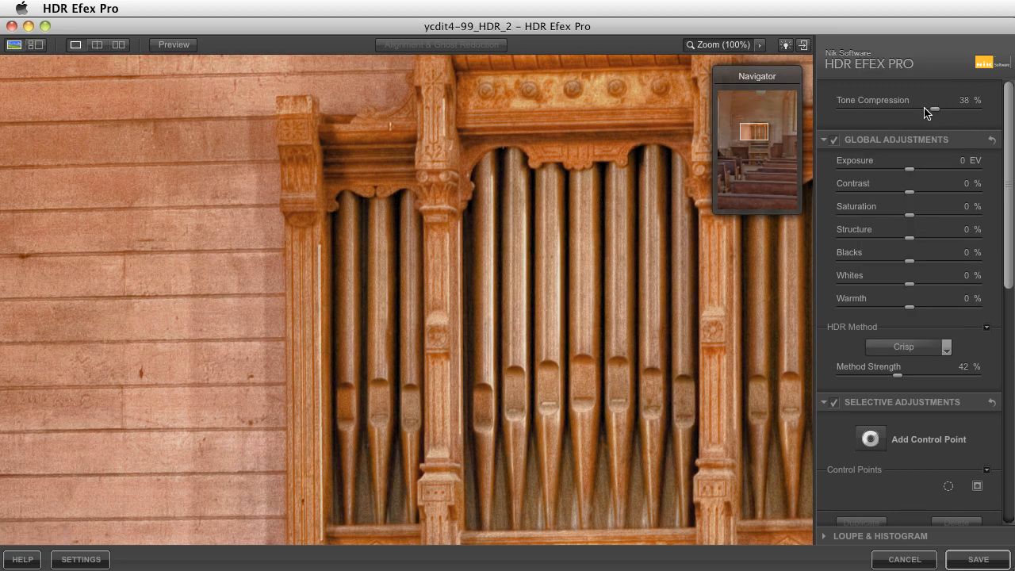
left_click(903, 349)
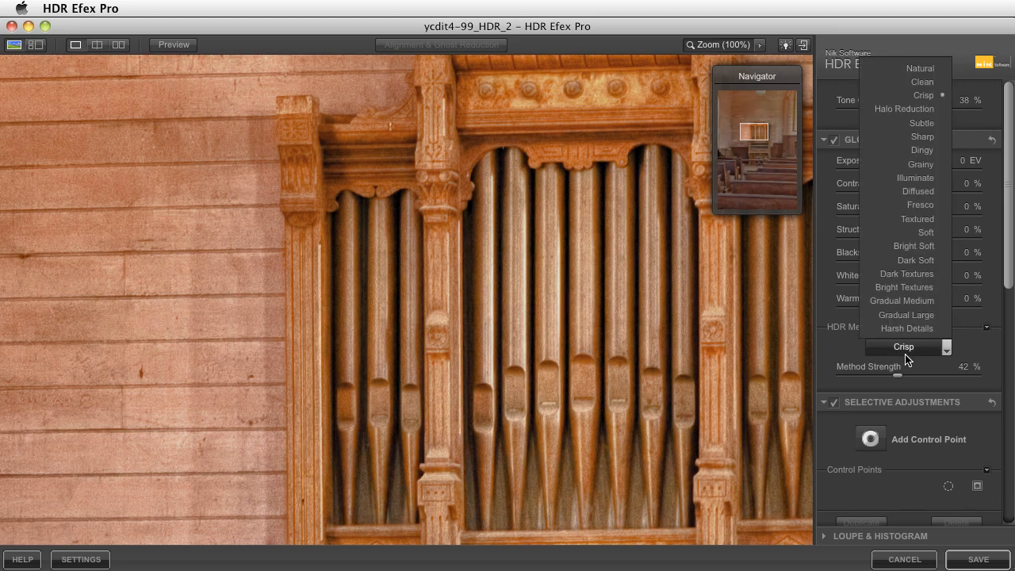
left_click(912, 111)
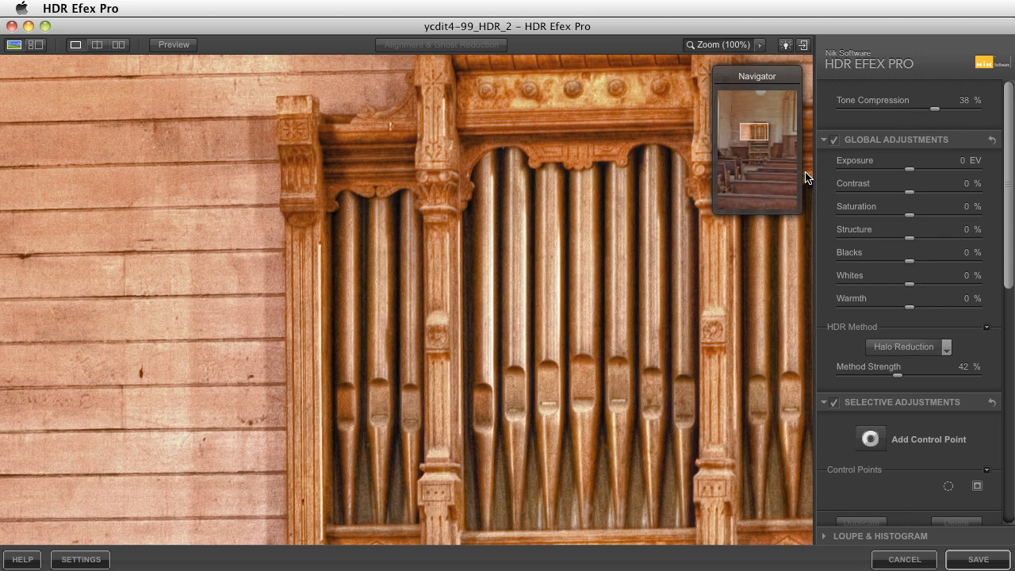
- Return to the full photo view and try the Clean and Natural HDR methods again
left_click(715, 46)
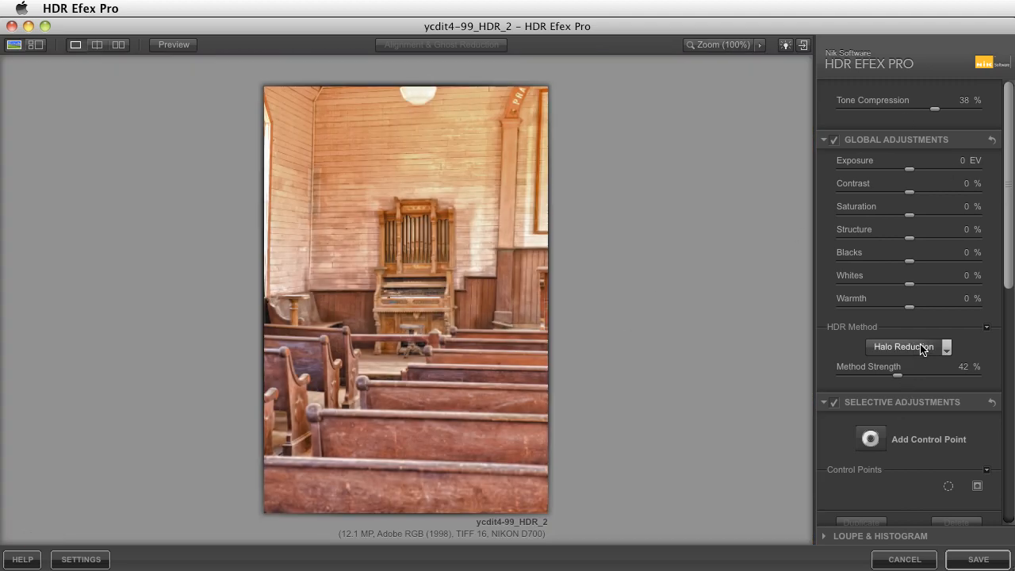
left_click(922, 349)
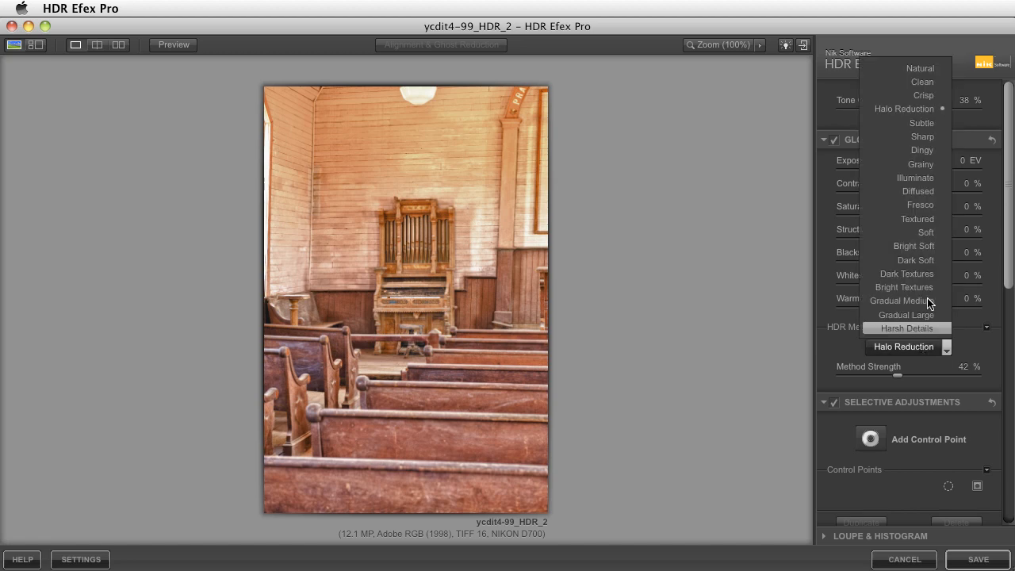
left_click(942, 86)
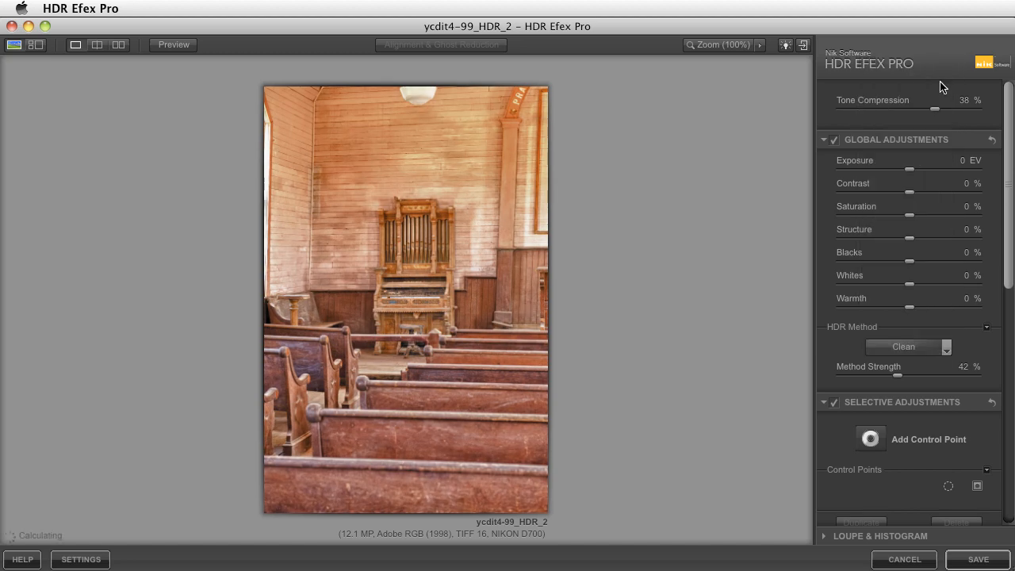
left_click(922, 347)
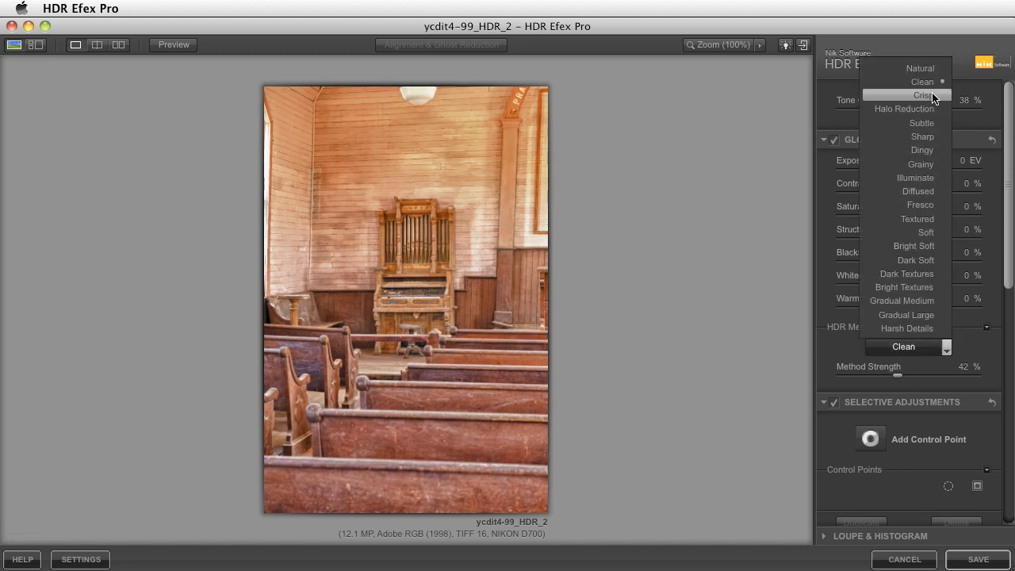
left_click(931, 69)
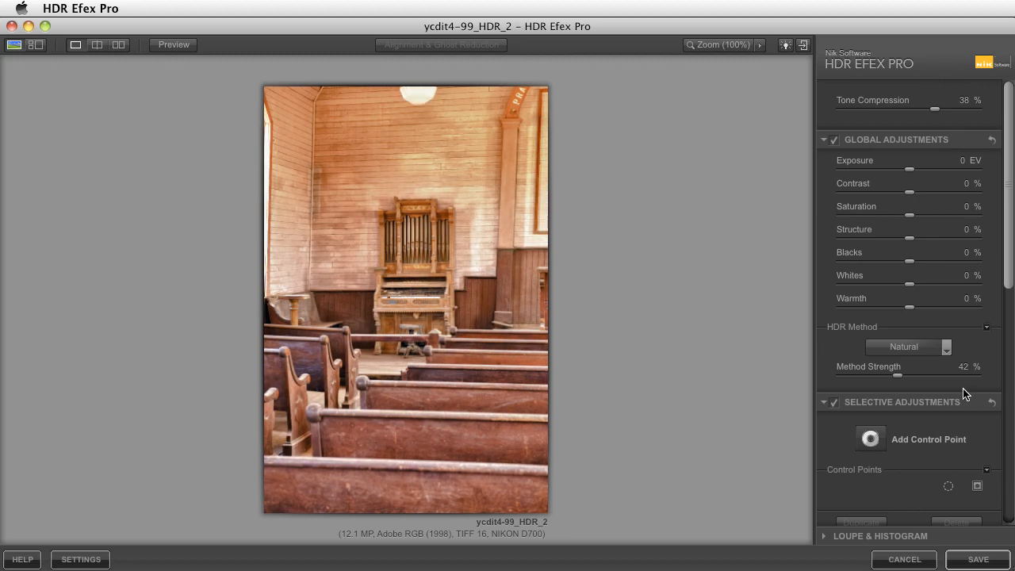
- Set the HDR method to Crisp for the church photo
left_click(934, 356)
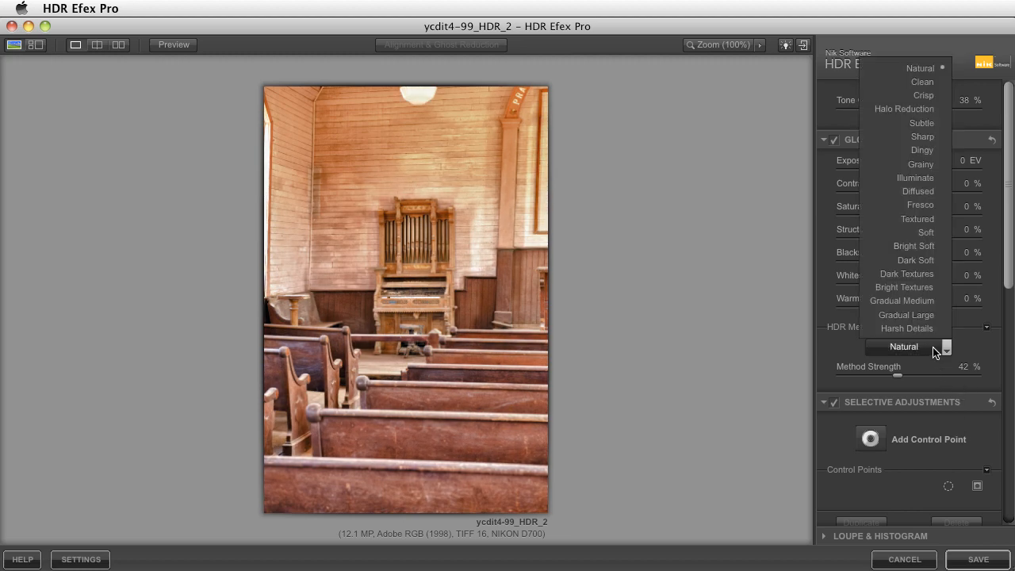
left_click(887, 26)
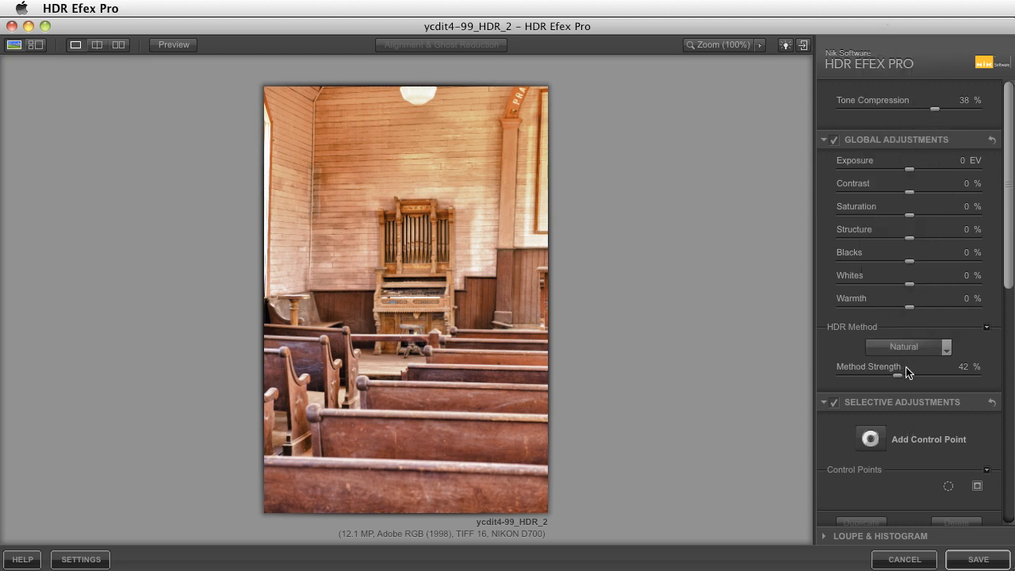
left_click(913, 347)
left_click(924, 96)
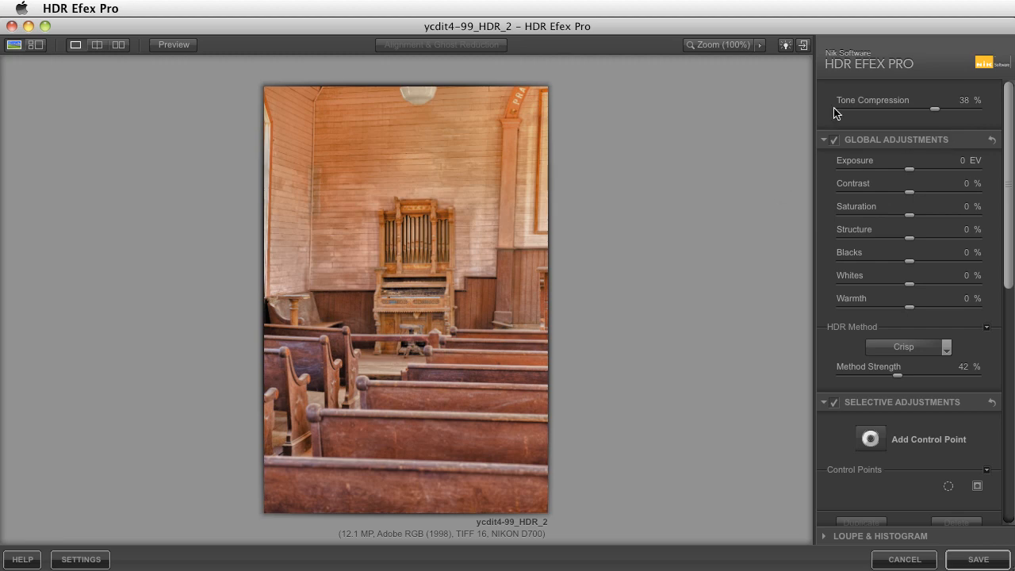
- Try a Tone Compression of 96% and a Method Strength of 39% with the Crisp HDR method
left_click_drag(898, 376, 870, 381)
left_click_drag(886, 378, 872, 381)
left_click_drag(936, 110, 975, 111)
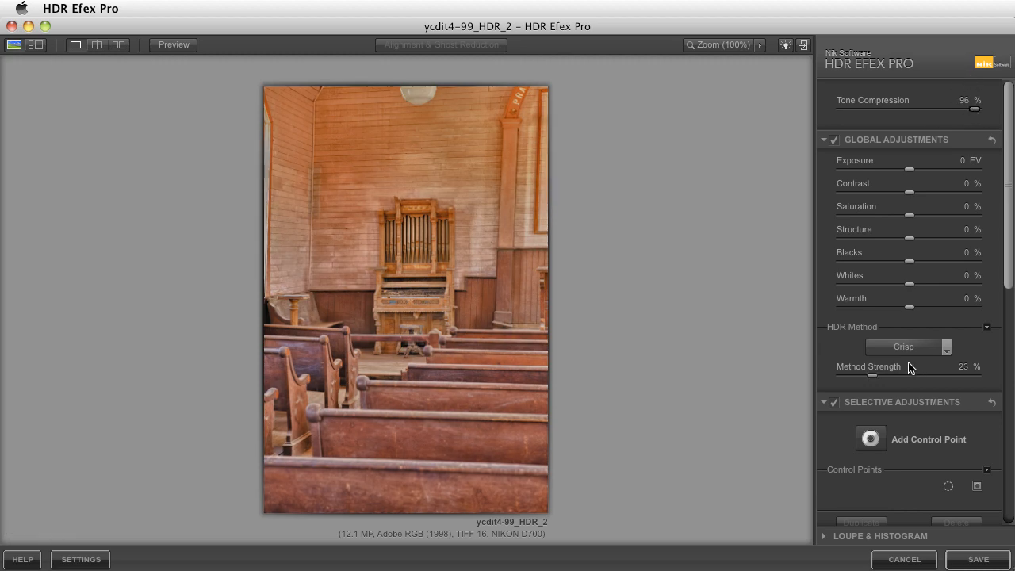
left_click_drag(874, 379, 900, 381)
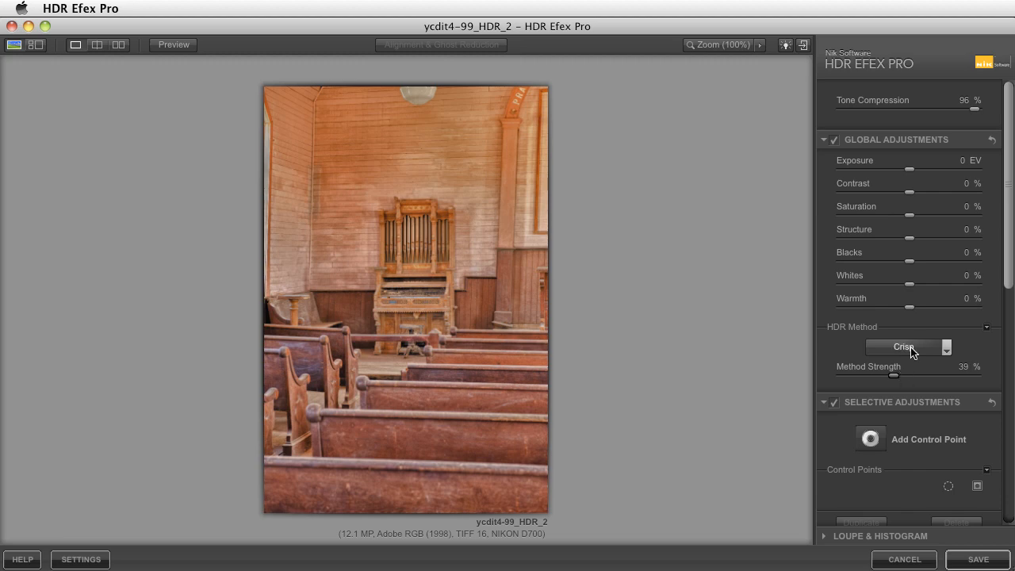
- Try the Textured, Harsh Details and Natural HDR methods on the church photo
left_click(915, 349)
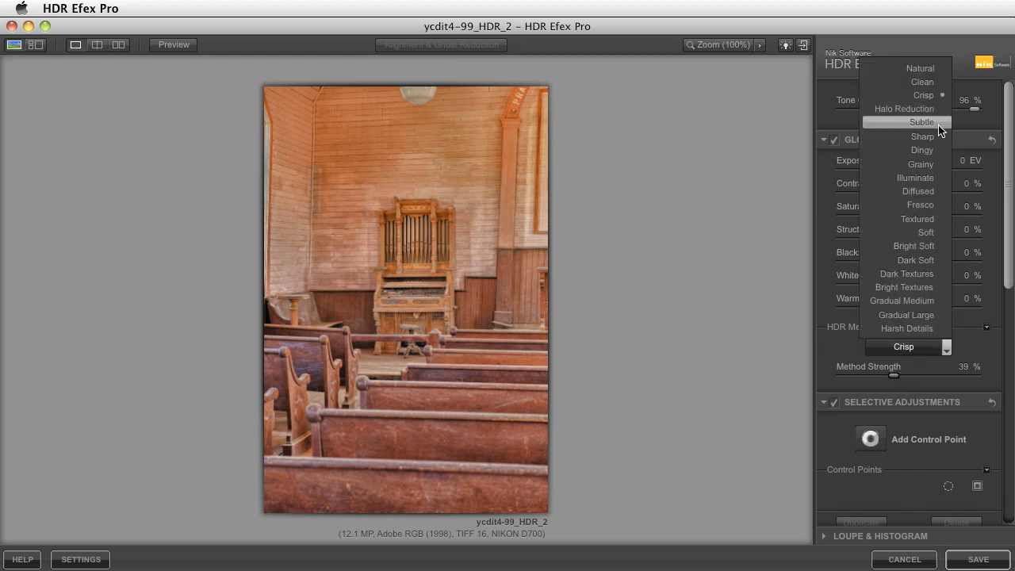
left_click(931, 220)
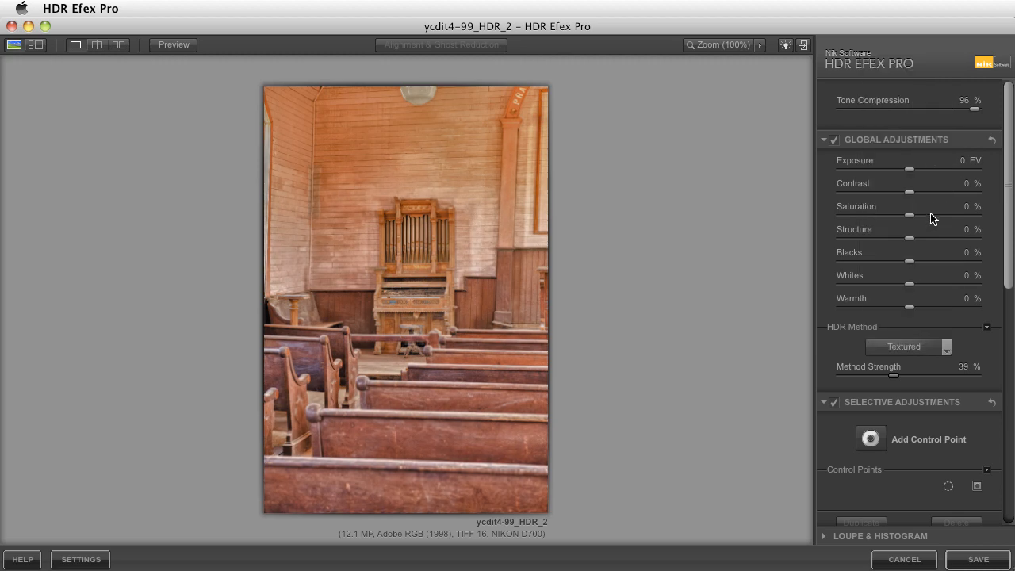
left_click(928, 347)
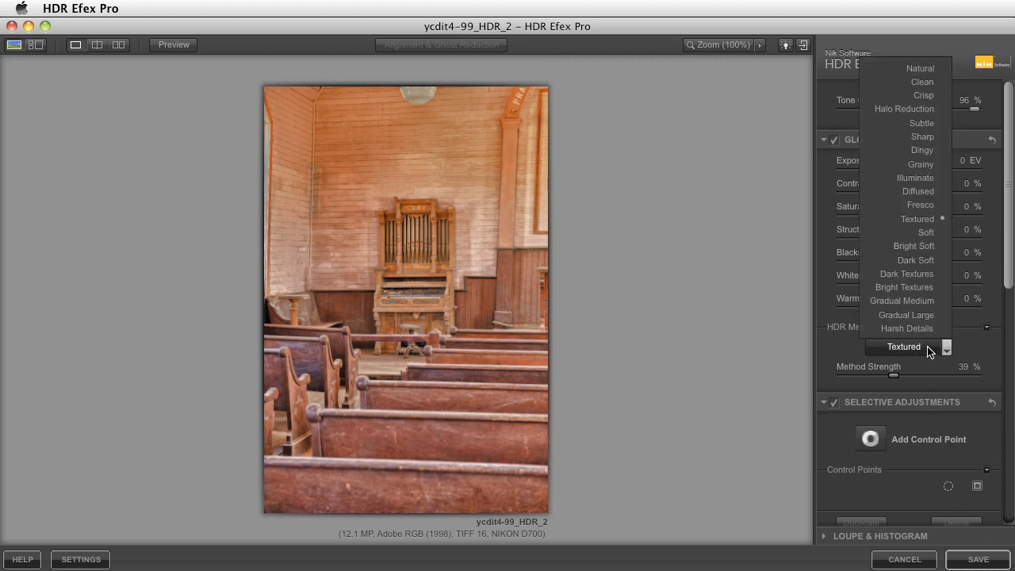
left_click(930, 328)
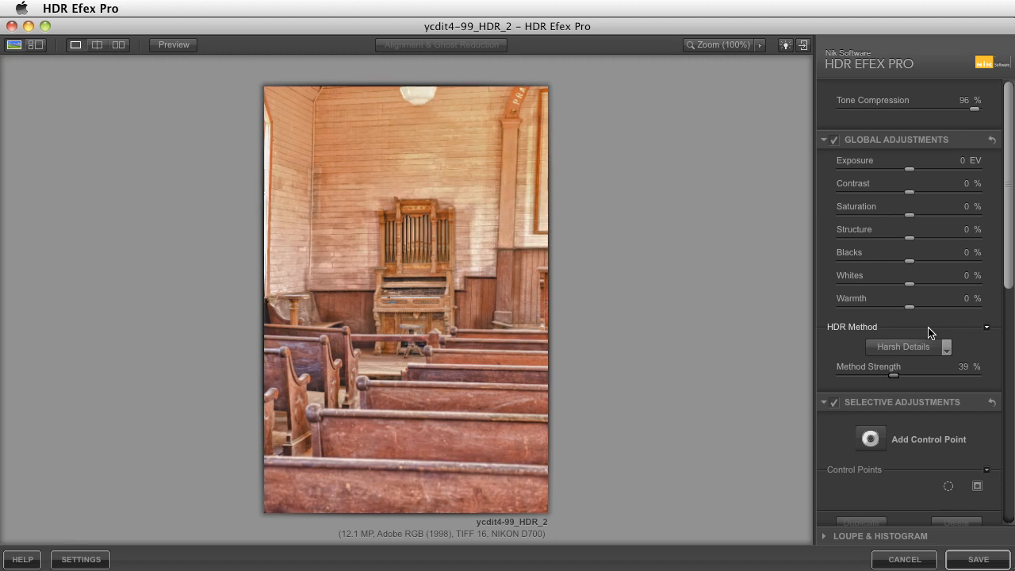
left_click(912, 348)
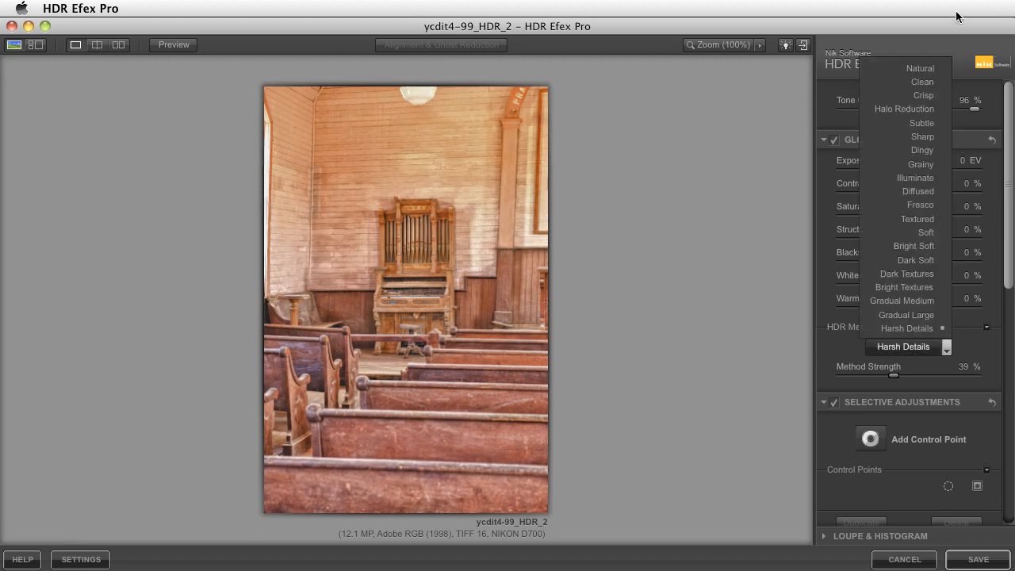
left_click(918, 71)
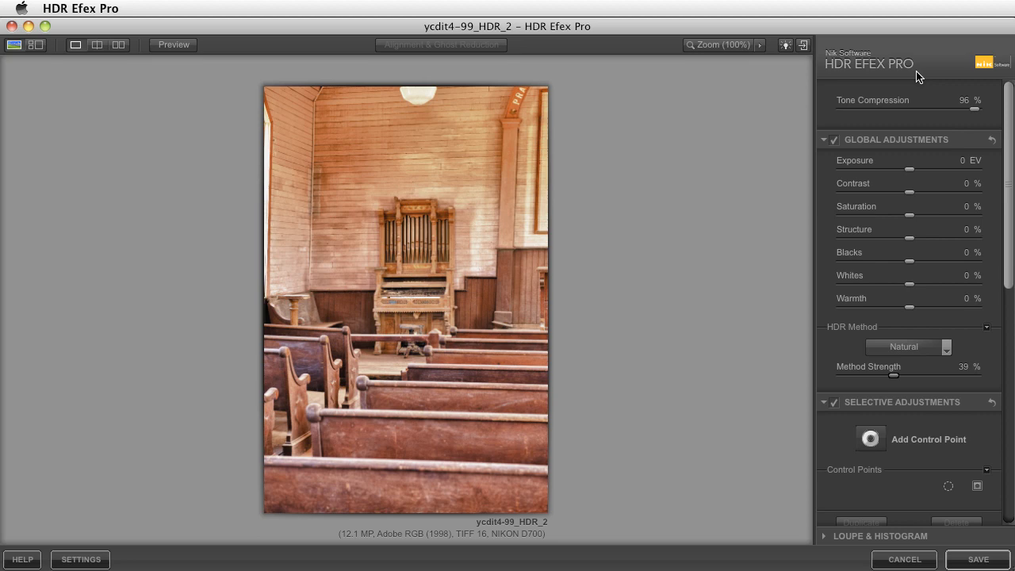
- Compare the Bright Textures HDR method with Textured on the full photo
left_click(904, 347)
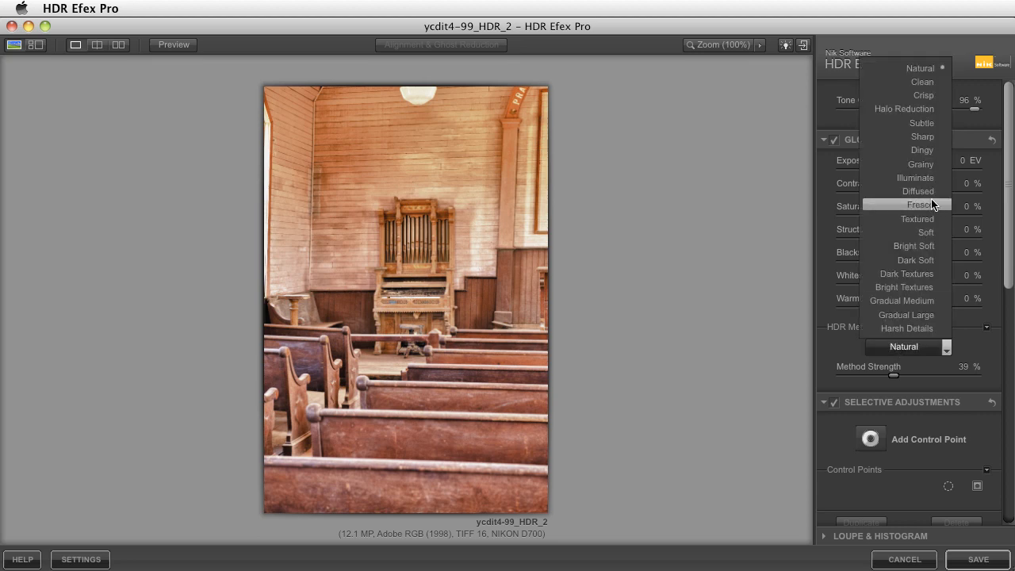
left_click(927, 290)
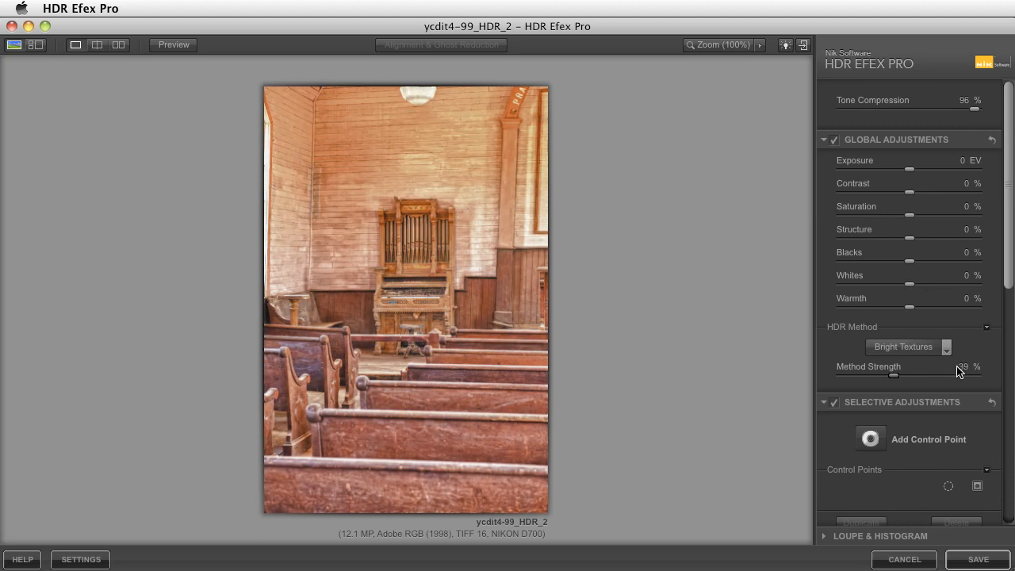
left_click(926, 349)
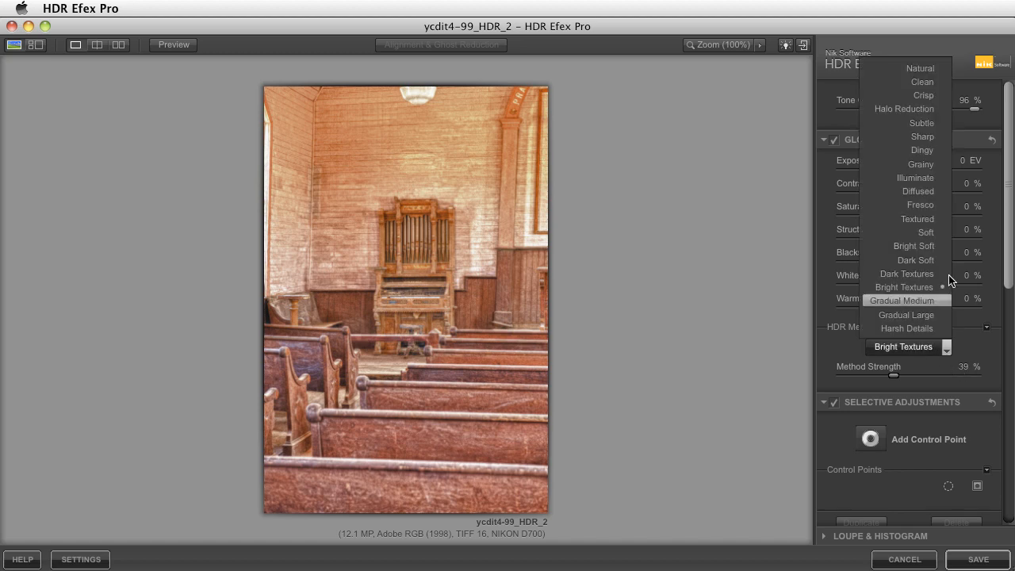
left_click(939, 219)
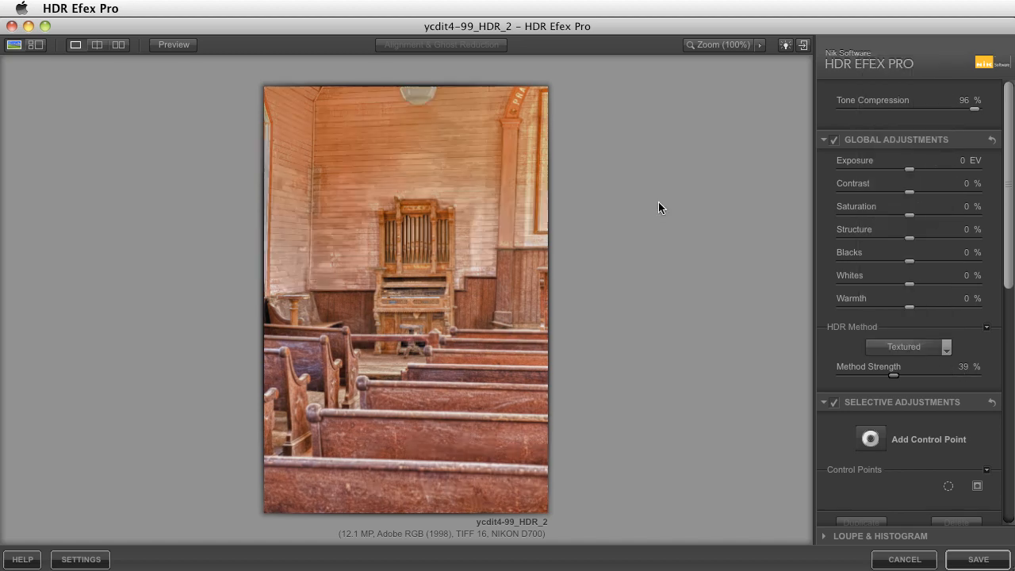
- Set the HDR method to Dark Soft with a Method Strength of 30% and a Tone Compression of 27%
left_click(928, 351)
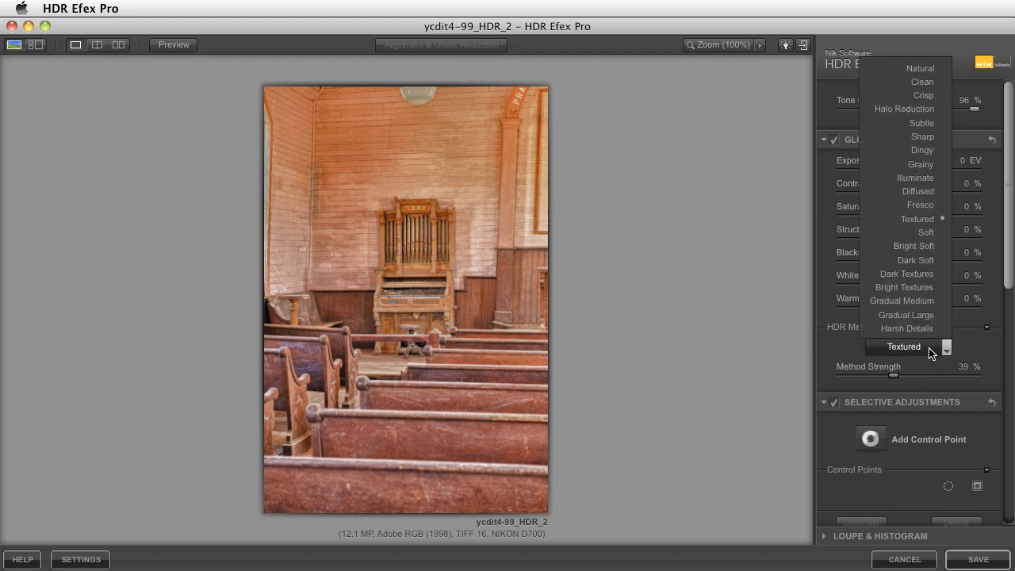
left_click(946, 264)
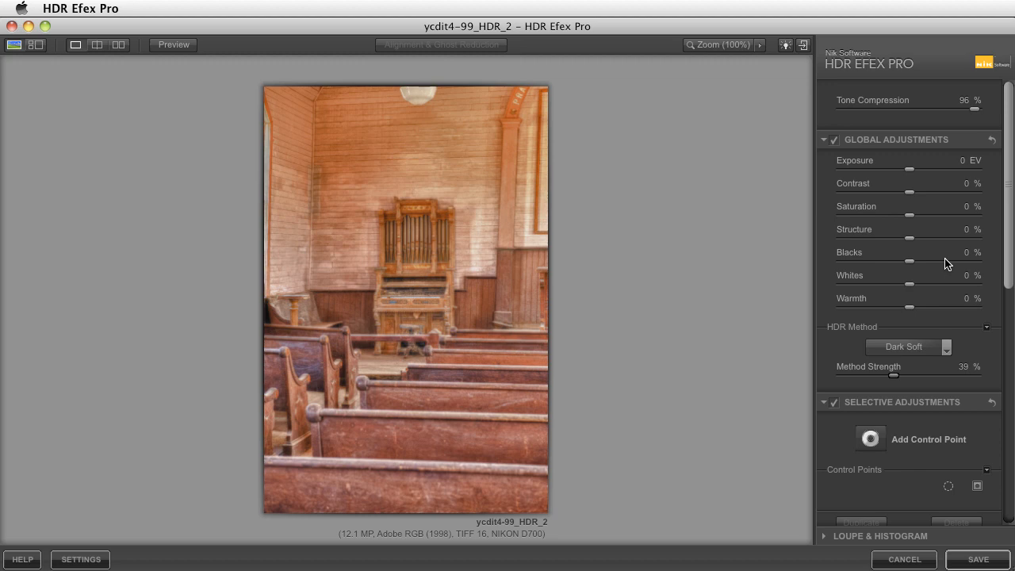
left_click_drag(894, 376, 881, 379)
left_click_drag(976, 112, 931, 113)
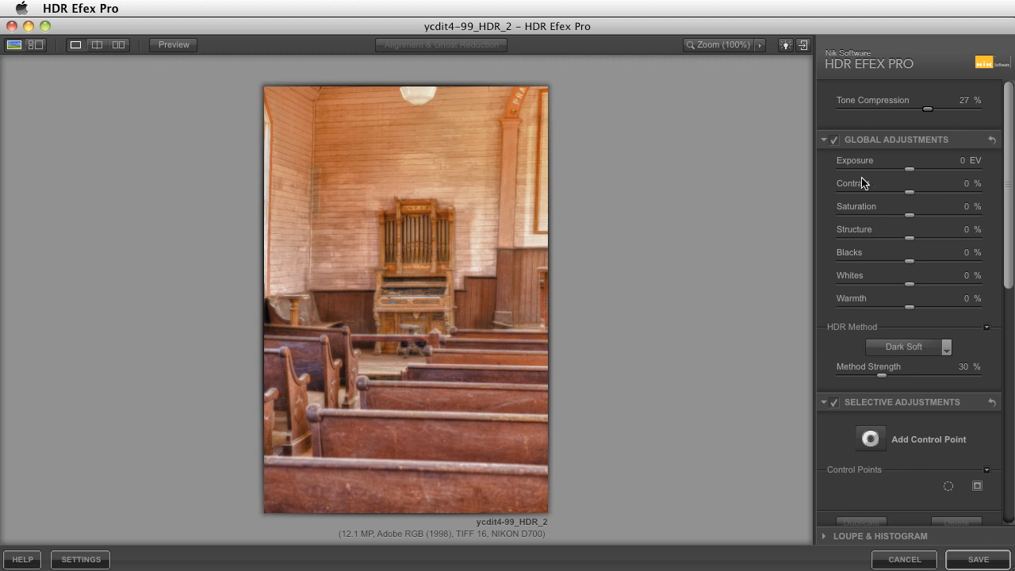
- Lower the global Exposure to -0.26 EV
left_click_drag(908, 170, 903, 169)
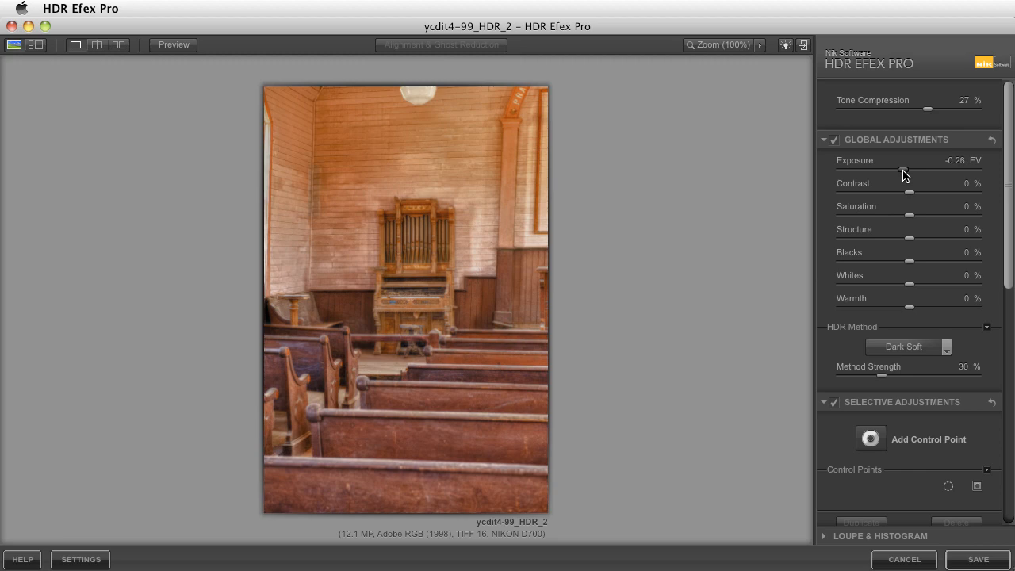
left_click_drag(903, 169, 903, 169)
- Try Structure at 57% while checking the organ at 100% zoom, and settle on 30% in the full view
left_click(716, 46)
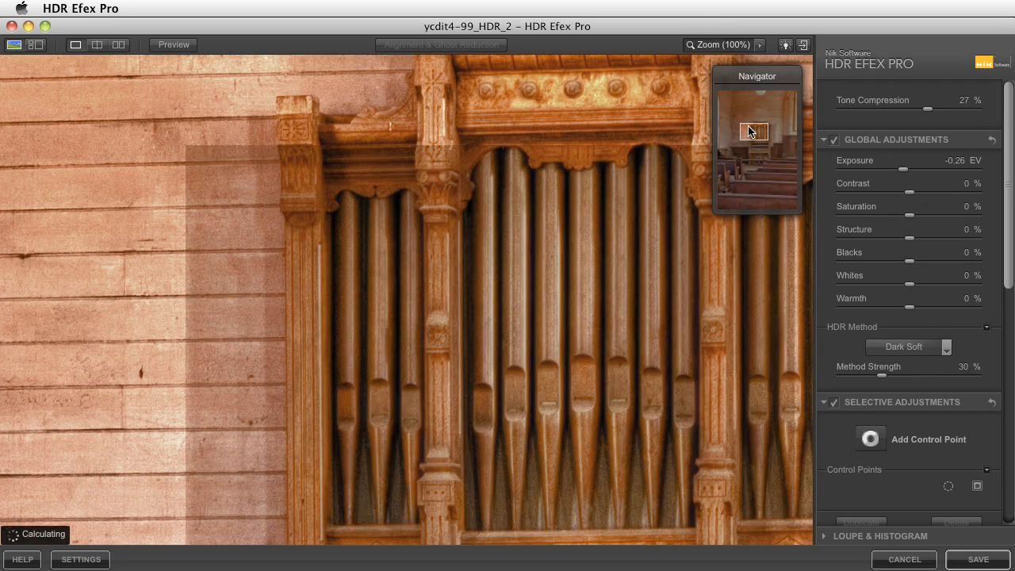
mouse_move(747, 125)
left_mouse_down()
mouse_move(759, 132)
mouse_move(750, 141)
left_mouse_up()
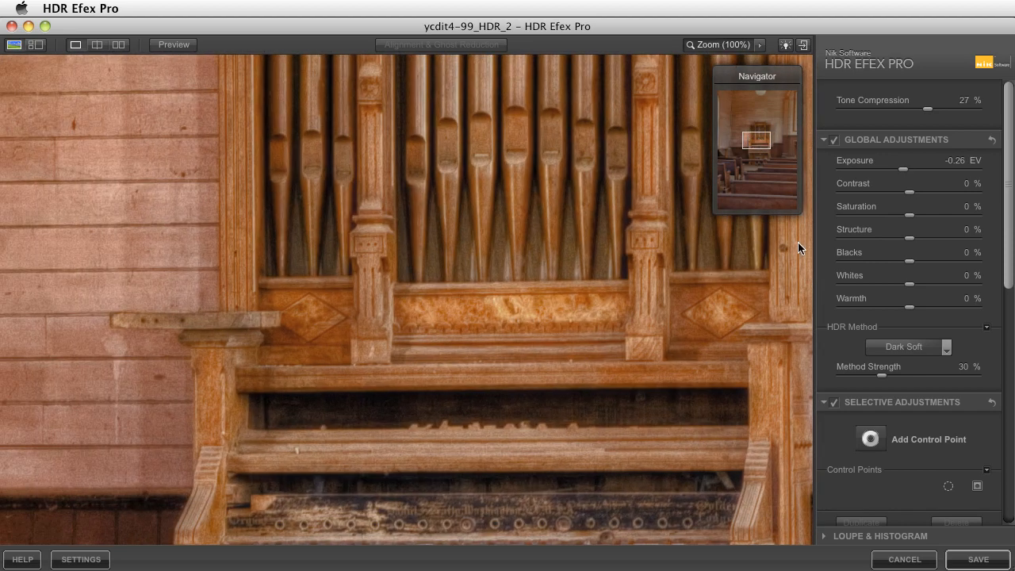
left_click_drag(909, 238, 938, 243)
left_click_drag(938, 244, 949, 244)
left_click_drag(756, 140, 758, 154)
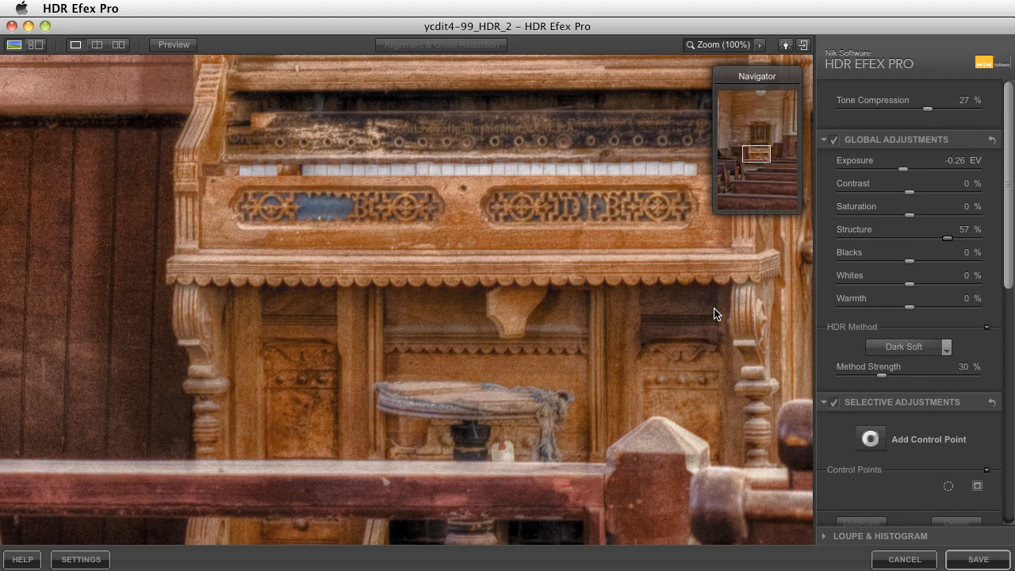
left_click_drag(764, 157, 764, 143)
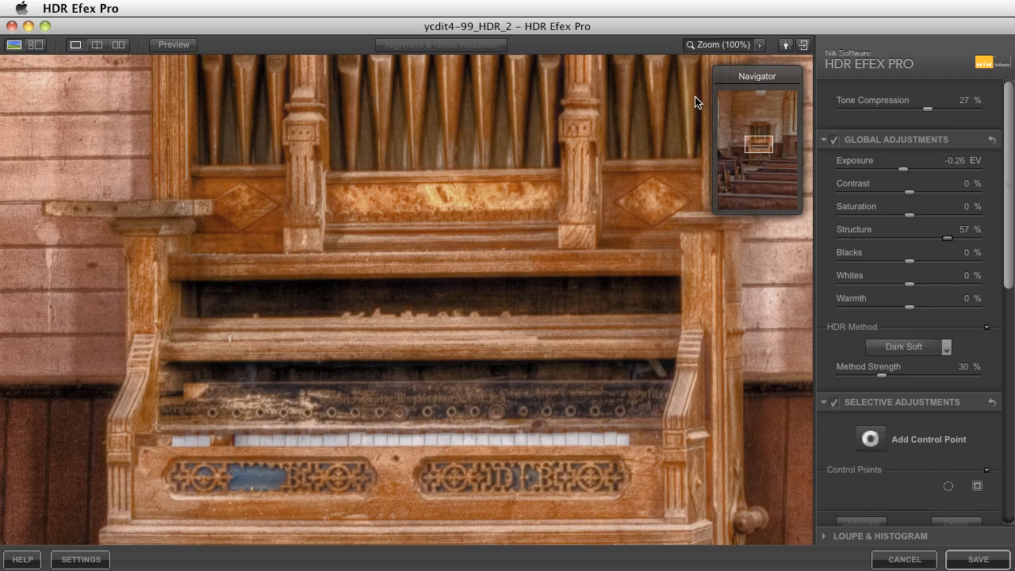
left_click(702, 44)
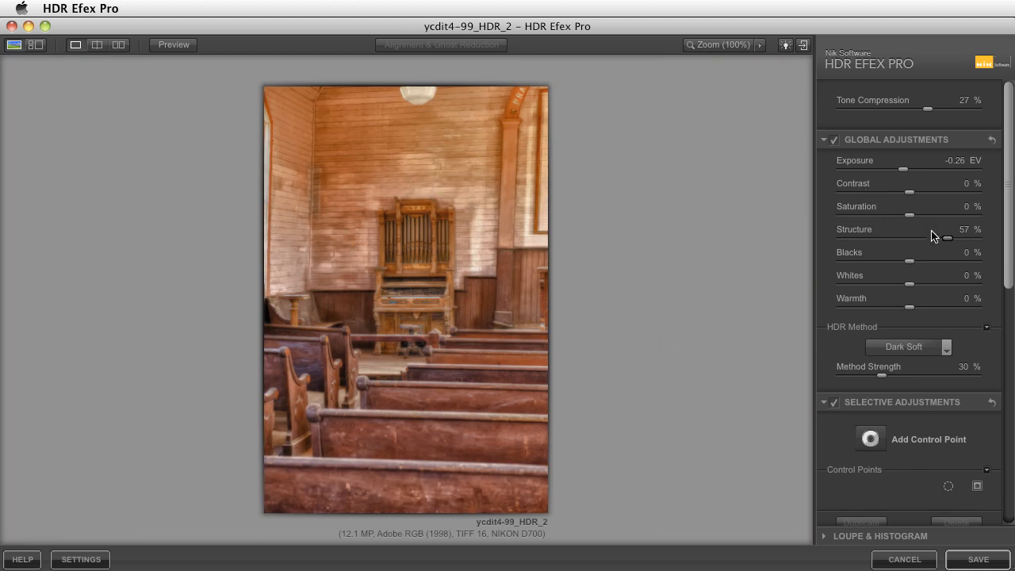
left_click_drag(947, 242, 928, 242)
- Try Saturation at -100% on the photo and reset it to its default of 0%
left_click_drag(911, 215, 839, 216)
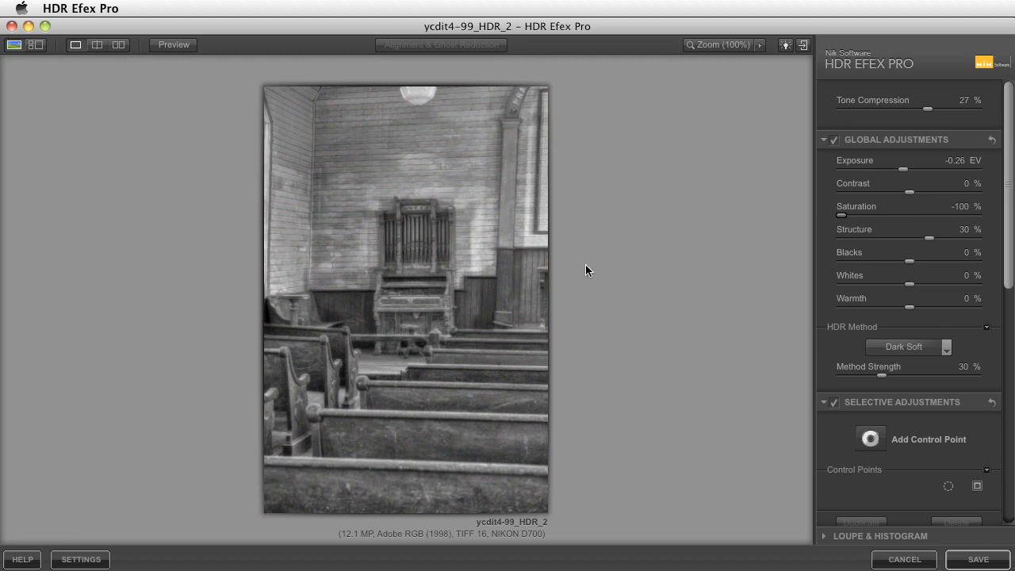
double_click(842, 215)
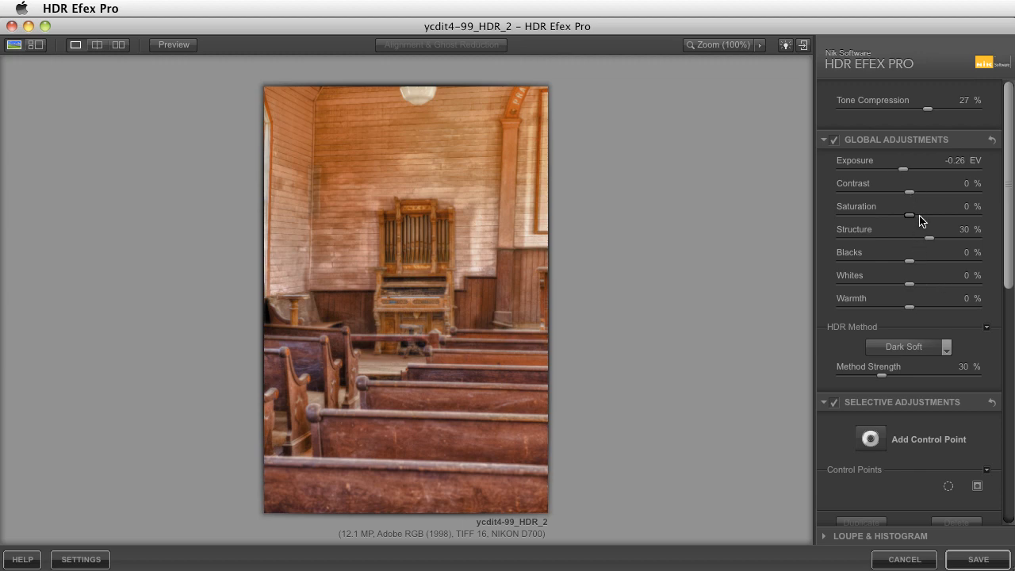
- Raise the Blacks slightly and collapse the Global Adjustments section
left_click_drag(909, 266, 914, 267)
left_click(827, 141)
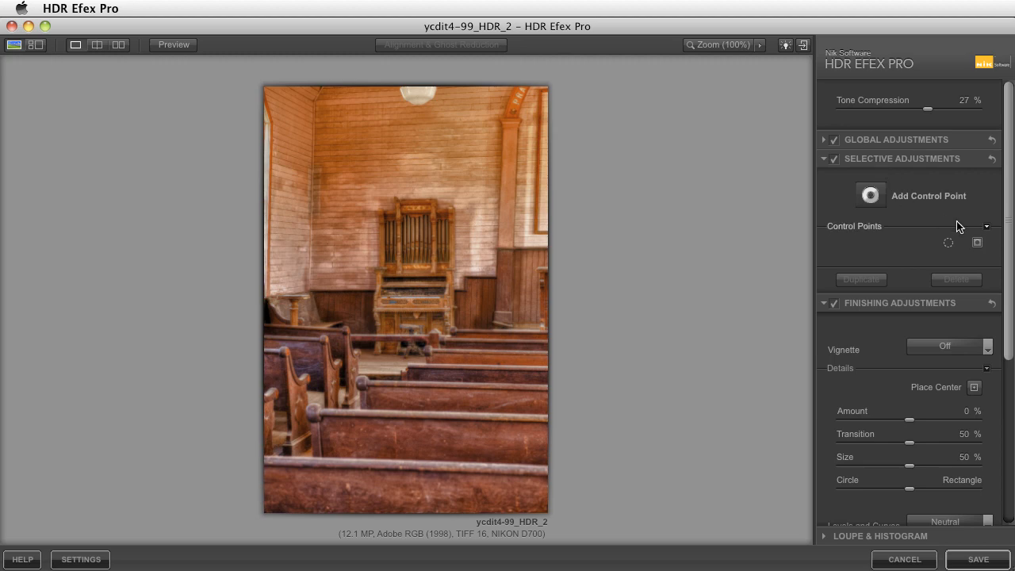
- Add a control point on the second-nearest pew with a size of 36% and a lowered Exposure
left_click(877, 194)
left_click(463, 435)
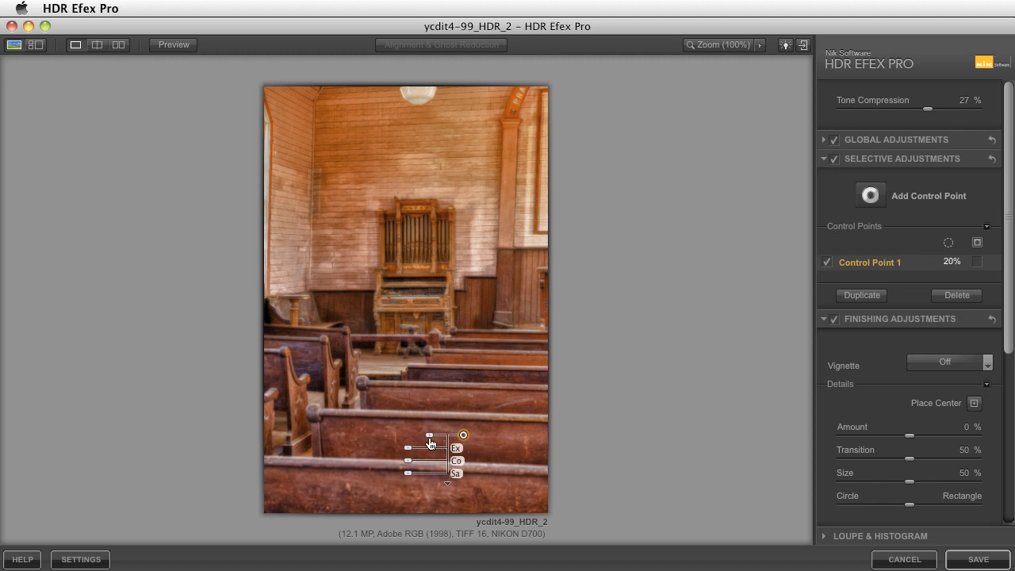
mouse_move(429, 440)
left_mouse_down()
mouse_move(456, 438)
mouse_move(399, 441)
mouse_move(453, 435)
mouse_move(414, 436)
left_mouse_up()
left_click(447, 482)
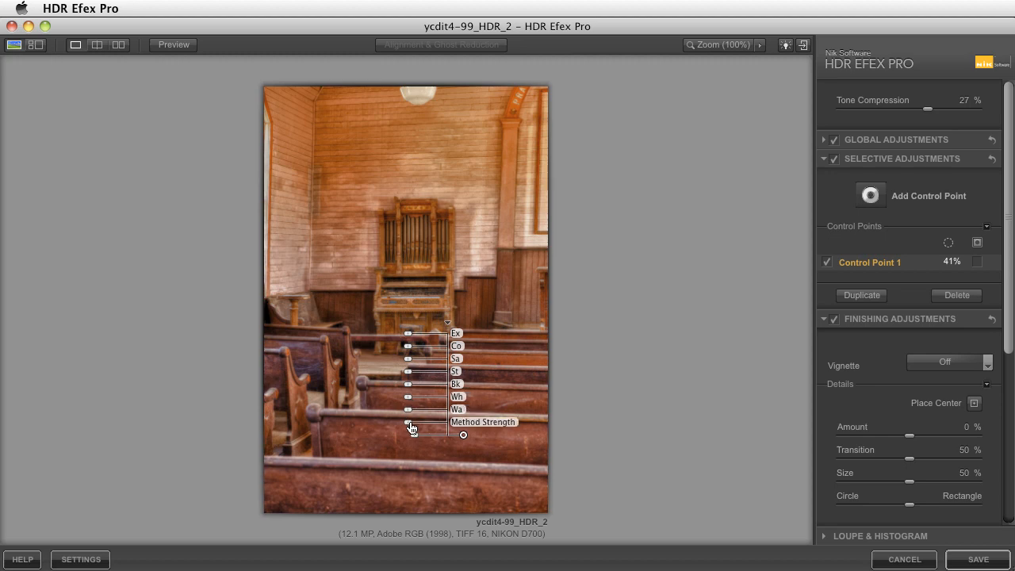
mouse_move(413, 435)
left_mouse_down()
mouse_move(426, 435)
mouse_move(417, 435)
left_mouse_up()
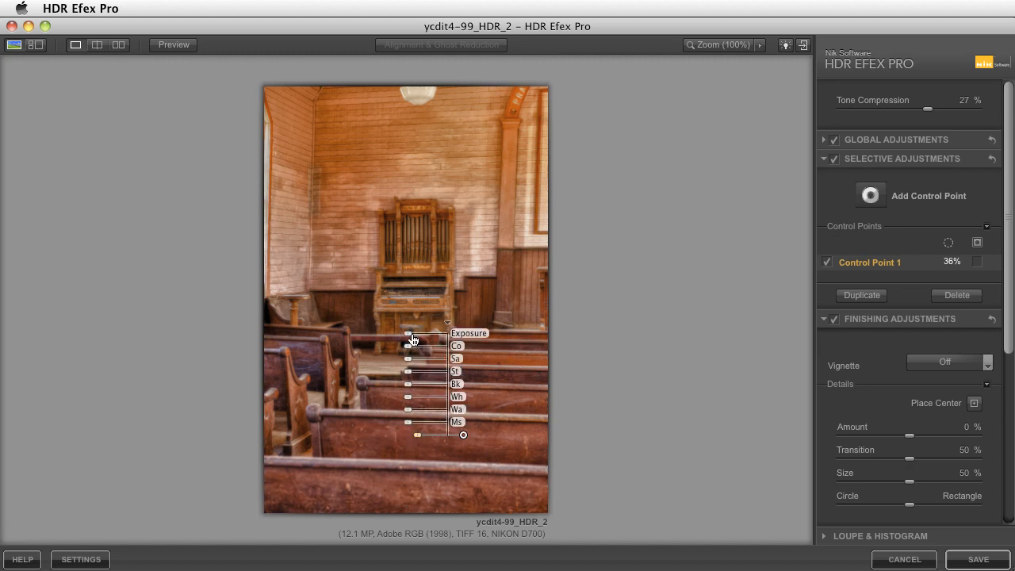
mouse_move(408, 339)
left_mouse_down()
mouse_move(393, 339)
mouse_move(425, 339)
left_mouse_up()
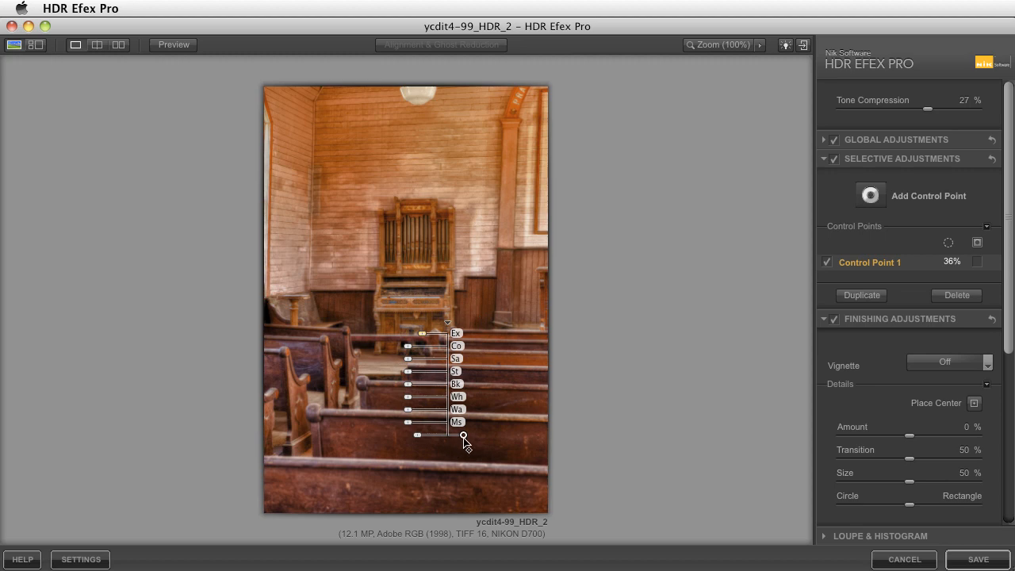
- Move the darkening control point from the pew to the wall beside the upper-right window and set its size to 25%
left_click_drag(421, 438, 387, 437)
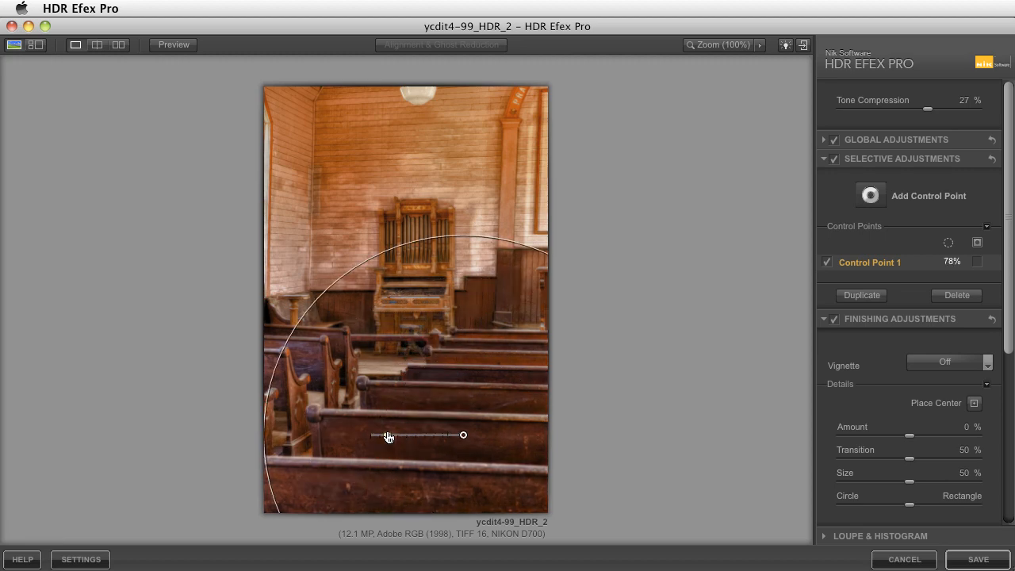
left_click_drag(388, 437, 391, 437)
left_click_drag(464, 435, 324, 157)
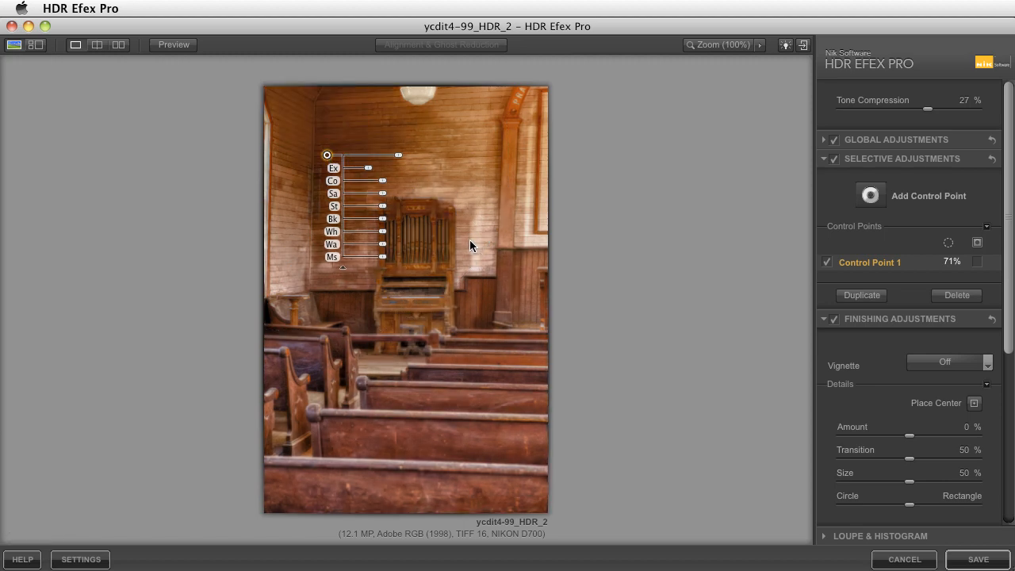
left_click_drag(324, 154, 526, 147)
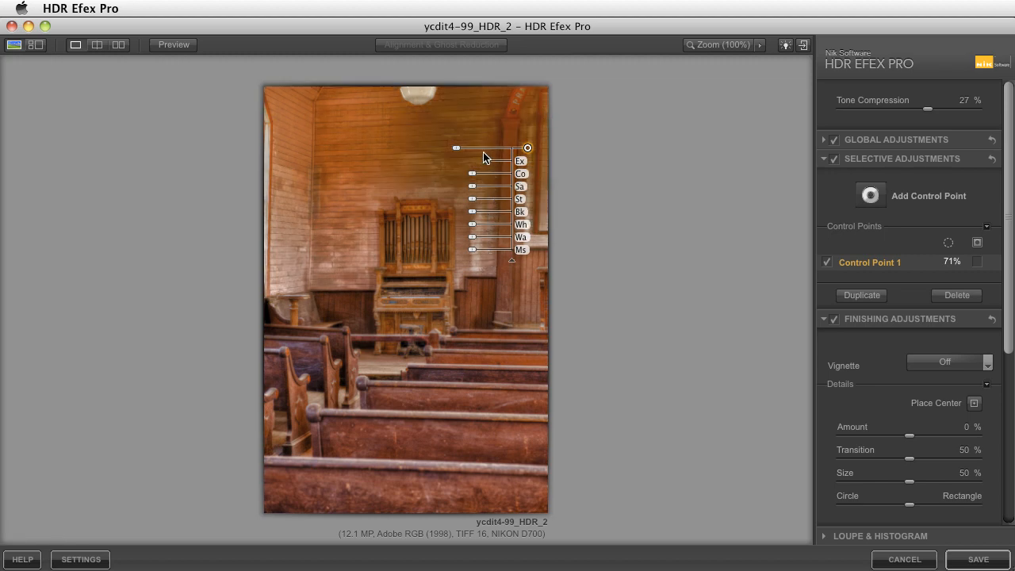
left_click_drag(457, 147, 490, 152)
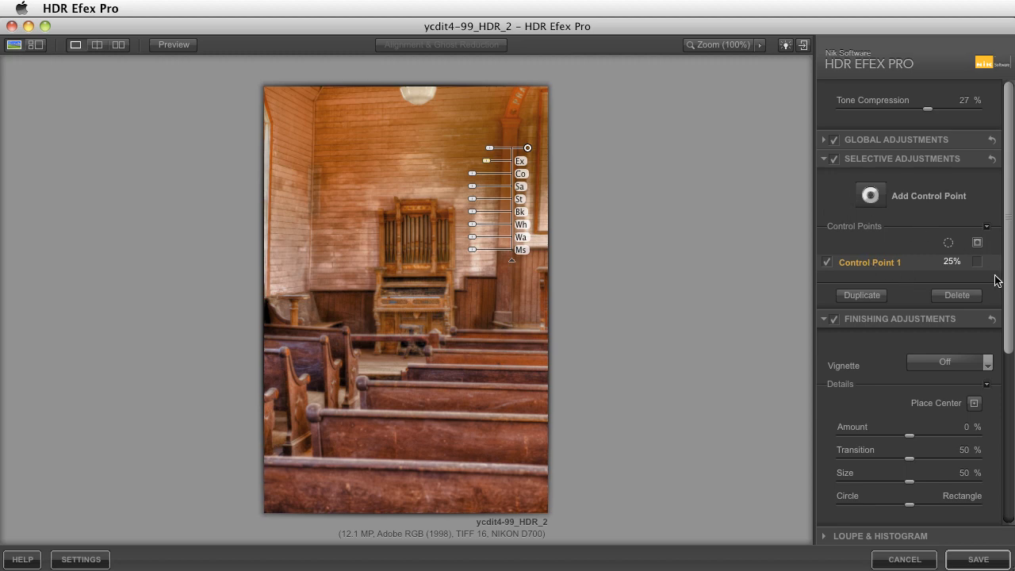
- Add a second control point on the upper-left wall with a lowered Exposure and a size of 76%
left_click(870, 195)
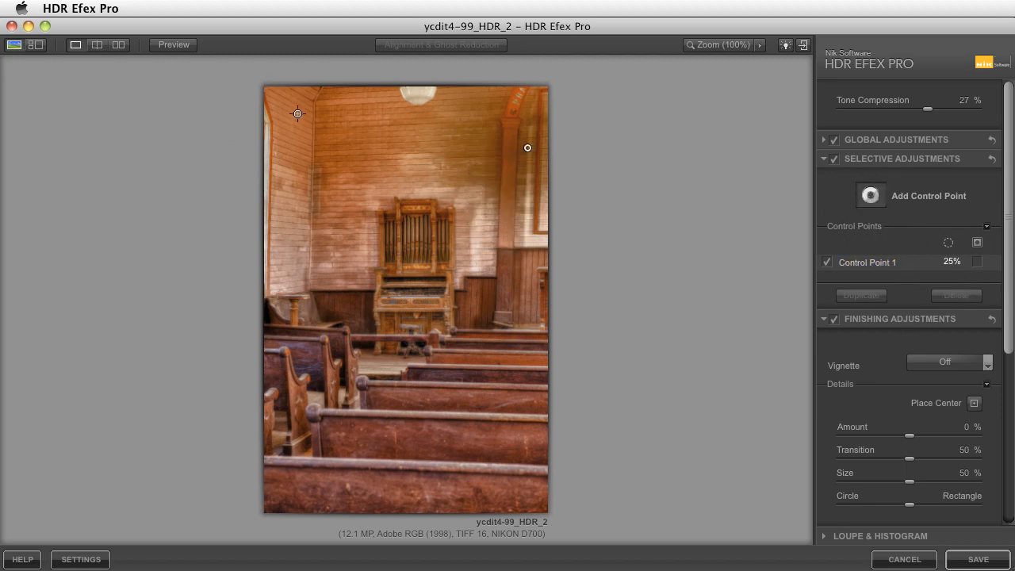
left_click(298, 114)
left_click_drag(355, 133, 374, 118)
- Add a control point on the organ with a slightly raised Exposure and a size of 36%
left_click(869, 195)
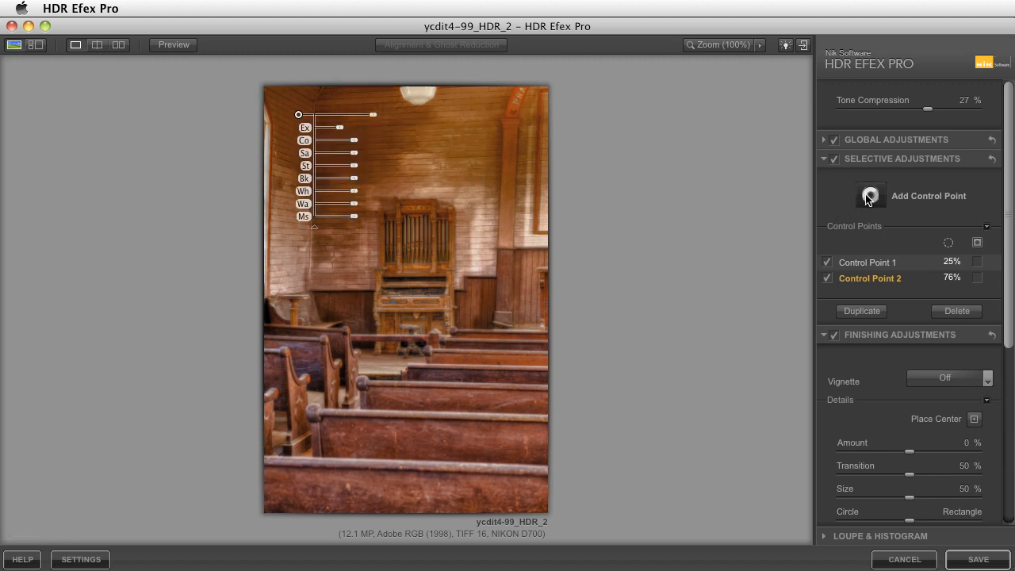
left_click(487, 436)
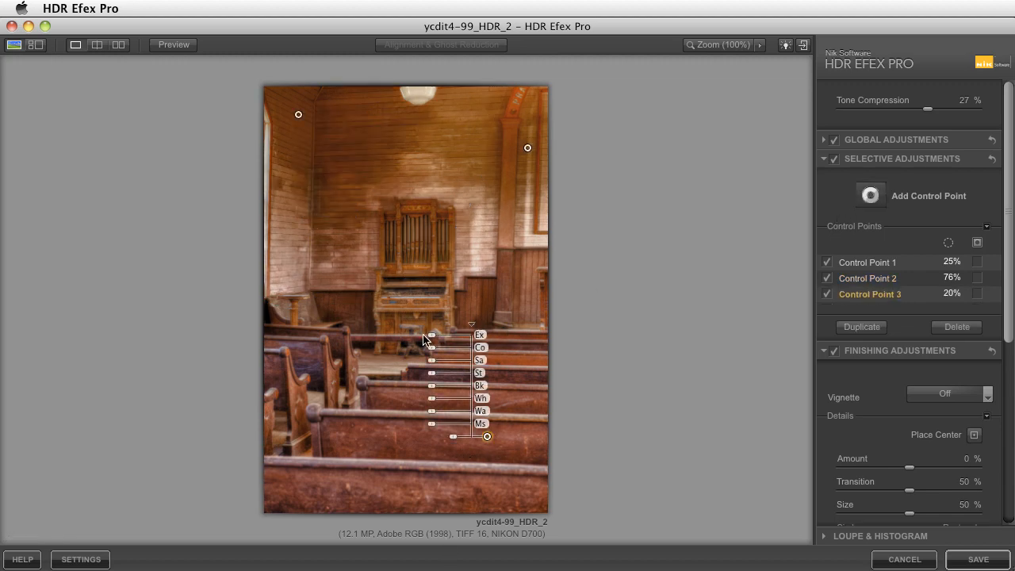
left_click_drag(431, 336, 416, 339)
left_click_drag(487, 436, 412, 272)
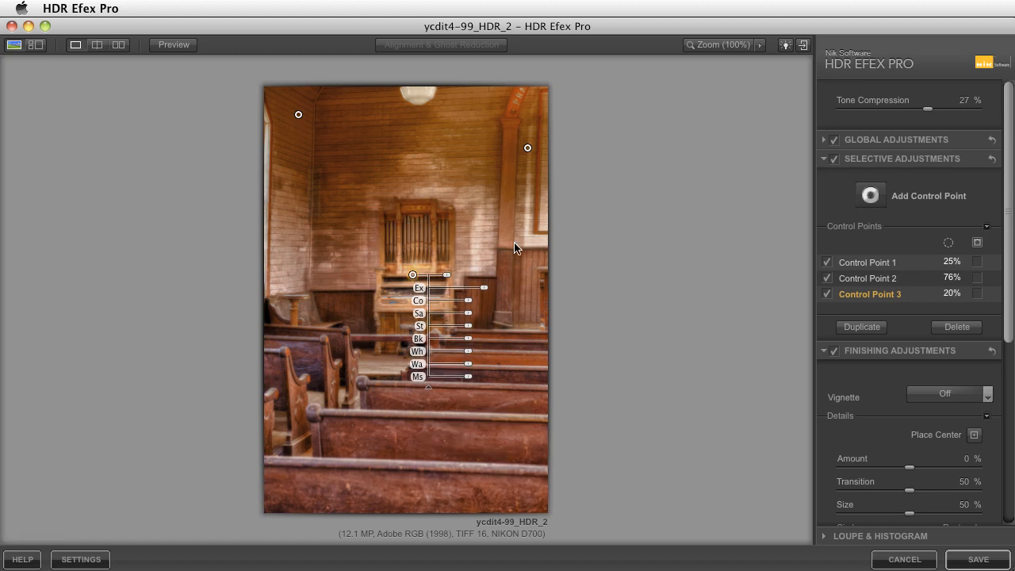
left_click_drag(447, 275, 471, 292)
- Add a control point on the second-nearest pew with a size of 48%, Exposure at -1.2 EV and reduced Structure
left_click(871, 196)
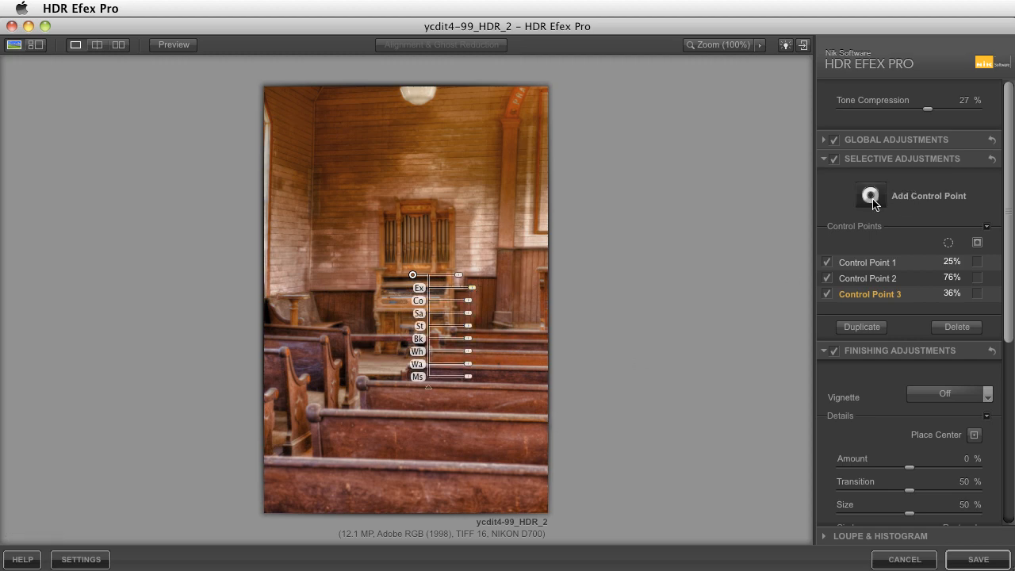
left_click(452, 436)
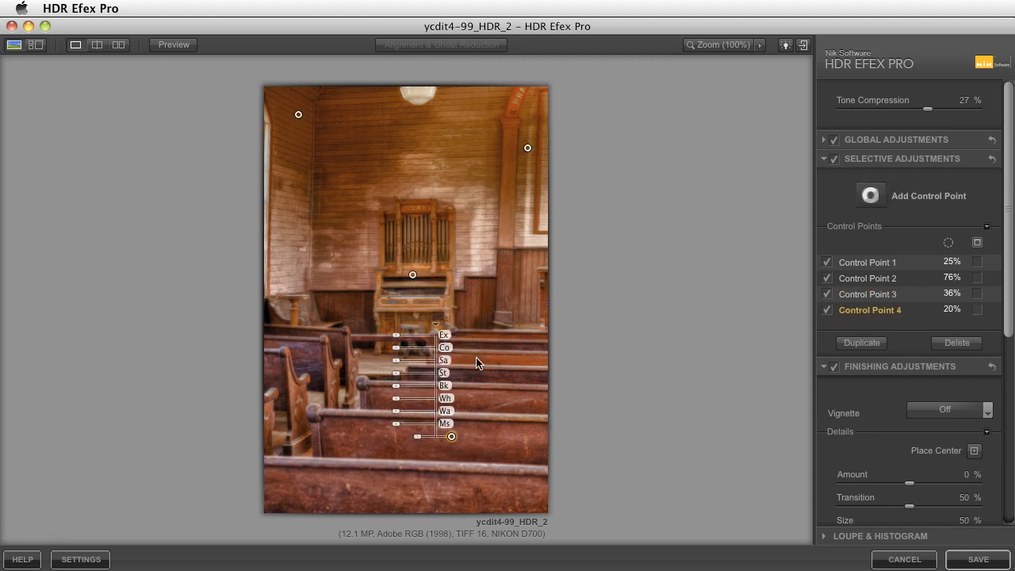
left_click_drag(418, 436, 398, 436)
left_click_drag(396, 342, 410, 341)
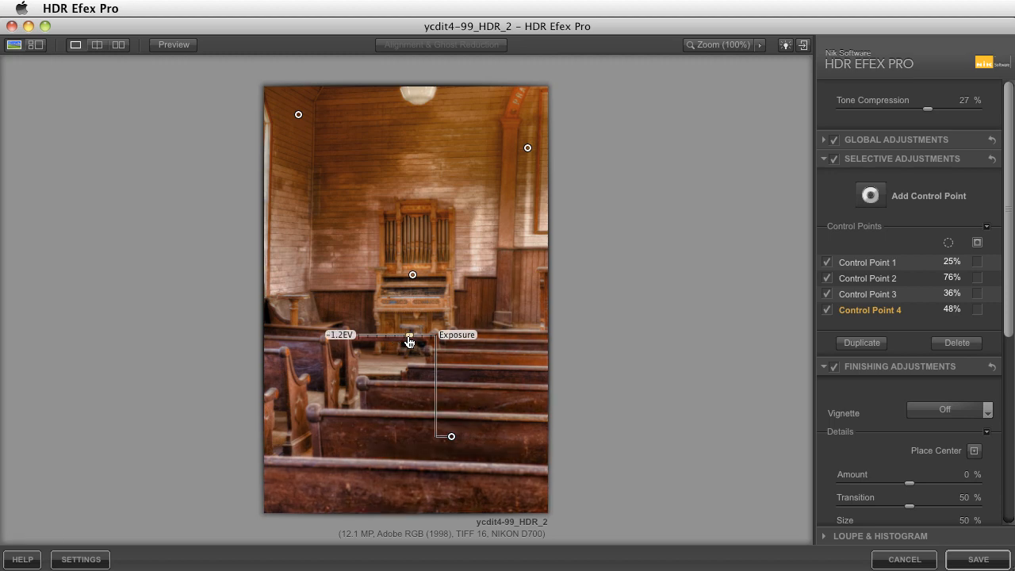
mouse_move(395, 380)
left_mouse_down()
mouse_move(378, 379)
mouse_move(413, 382)
left_mouse_up()
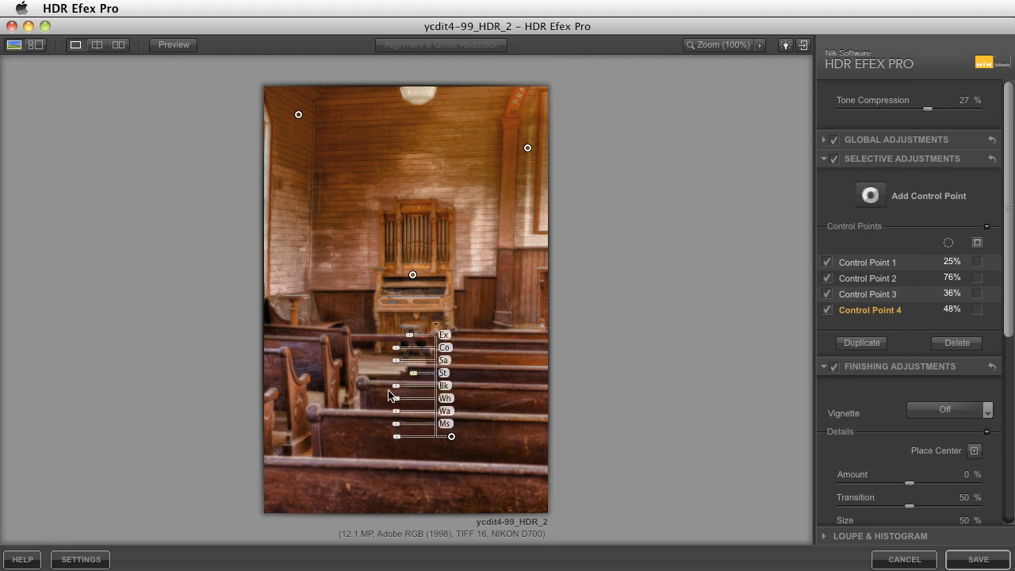
- Add a control point on the side pew at the photo's left edge and lower its Saturation
left_click(870, 195)
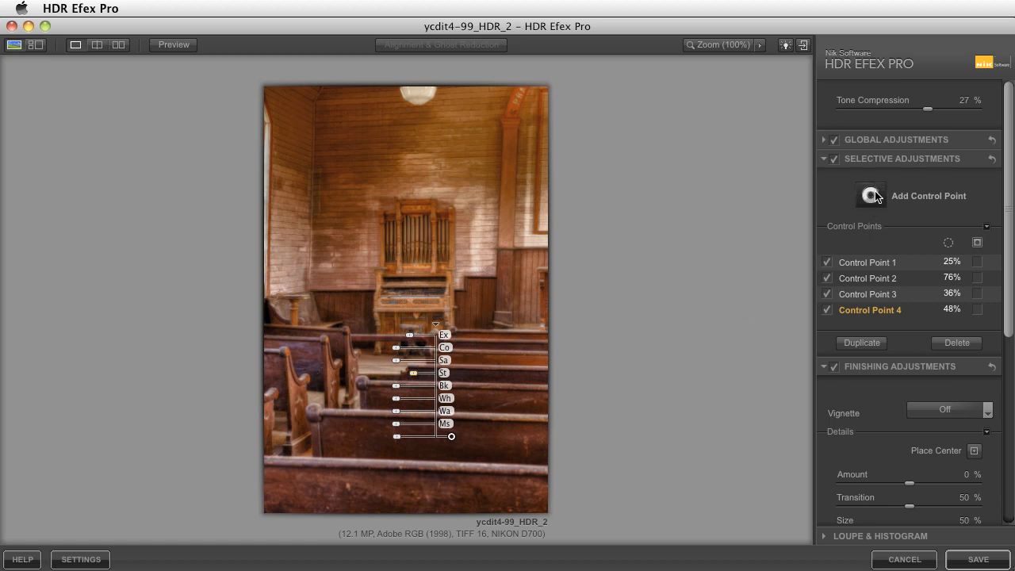
left_click(282, 360)
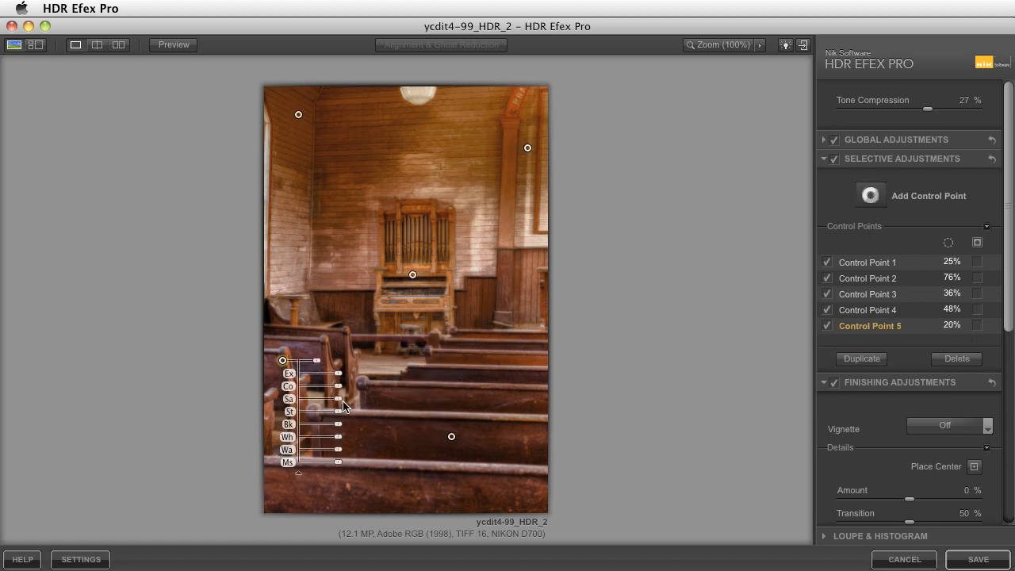
left_click_drag(337, 399, 318, 405)
- Delete all five control points from the photo
left_click(913, 262)
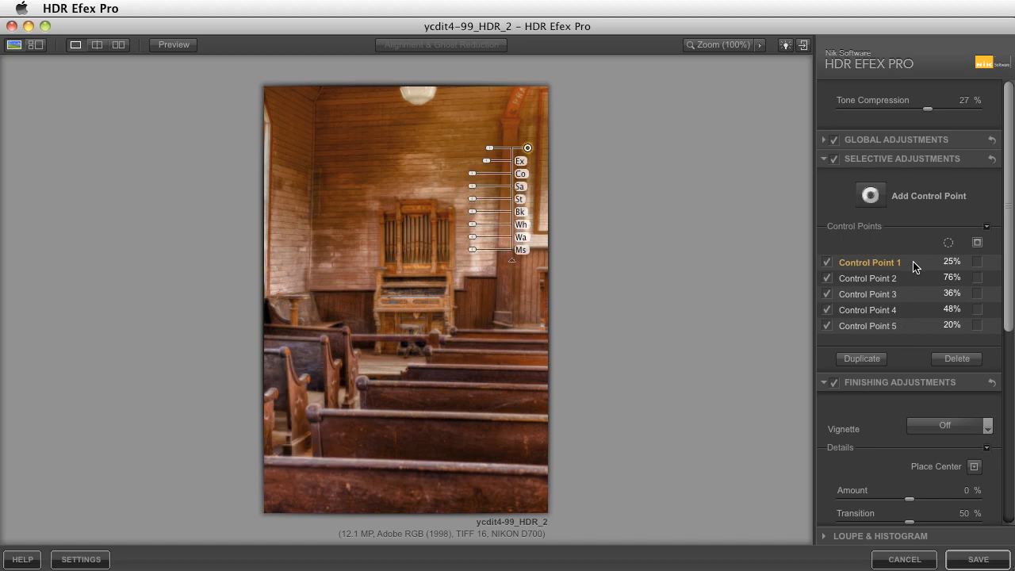
left_click(959, 359)
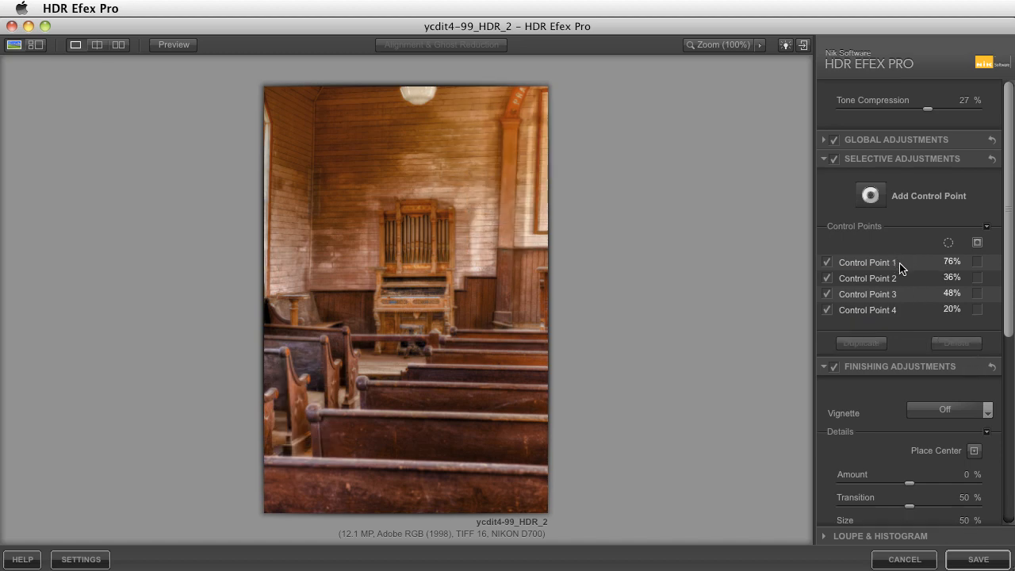
left_click(891, 263)
left_click(956, 343)
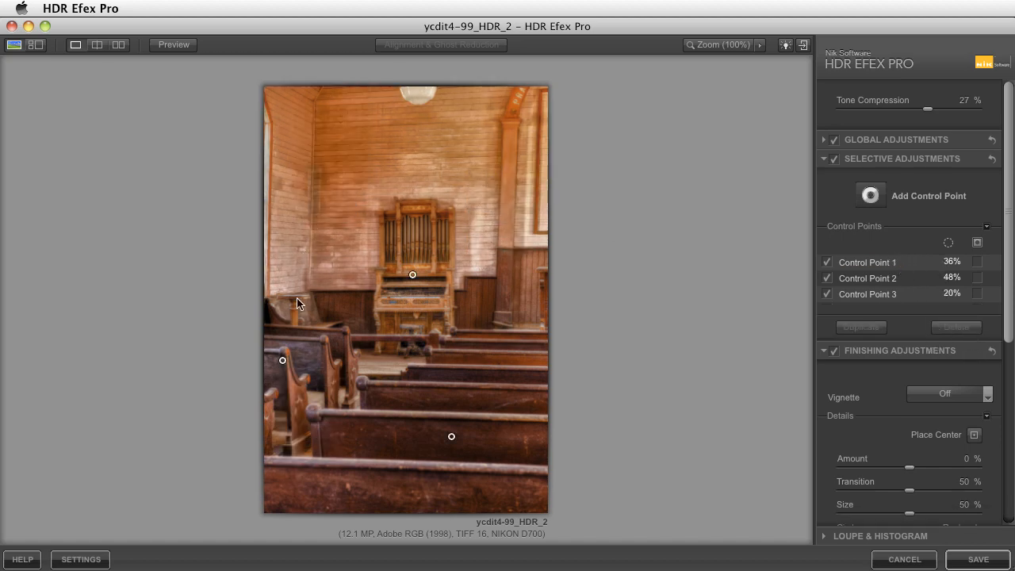
left_click(412, 275)
key("Delete")
left_click(451, 437)
key("Delete")
left_click(282, 360)
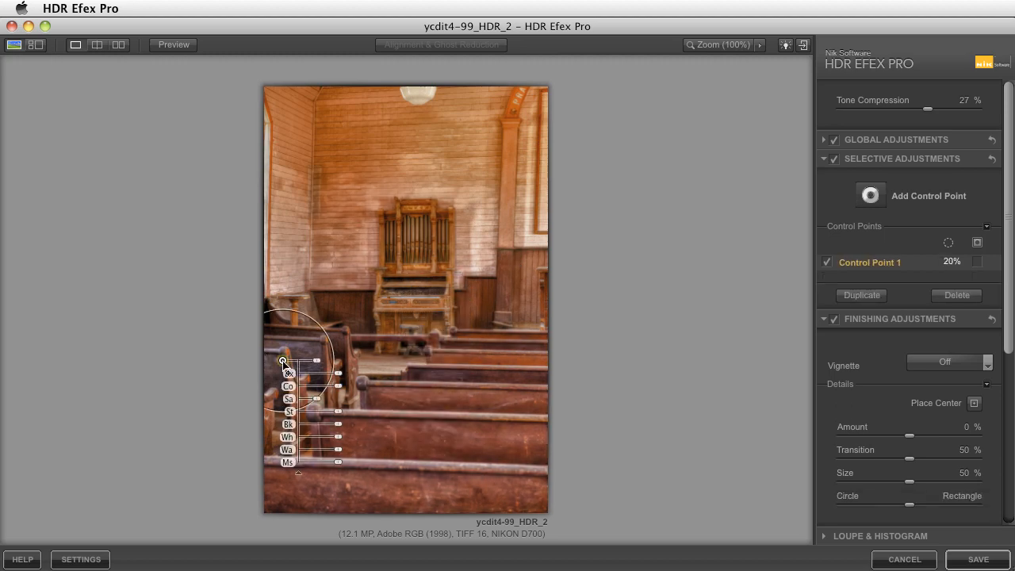
key("Delete")
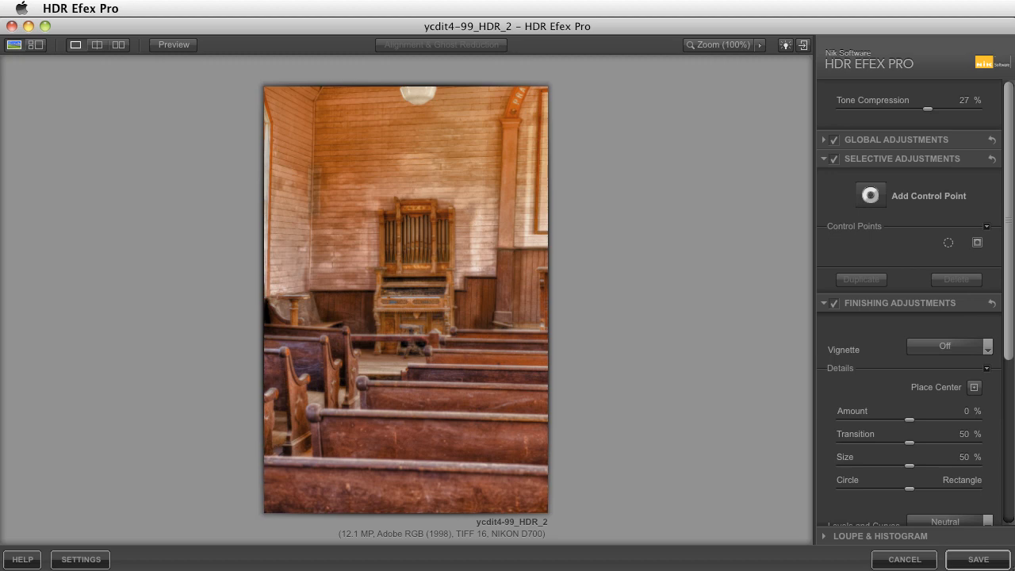
key("super+Tab")
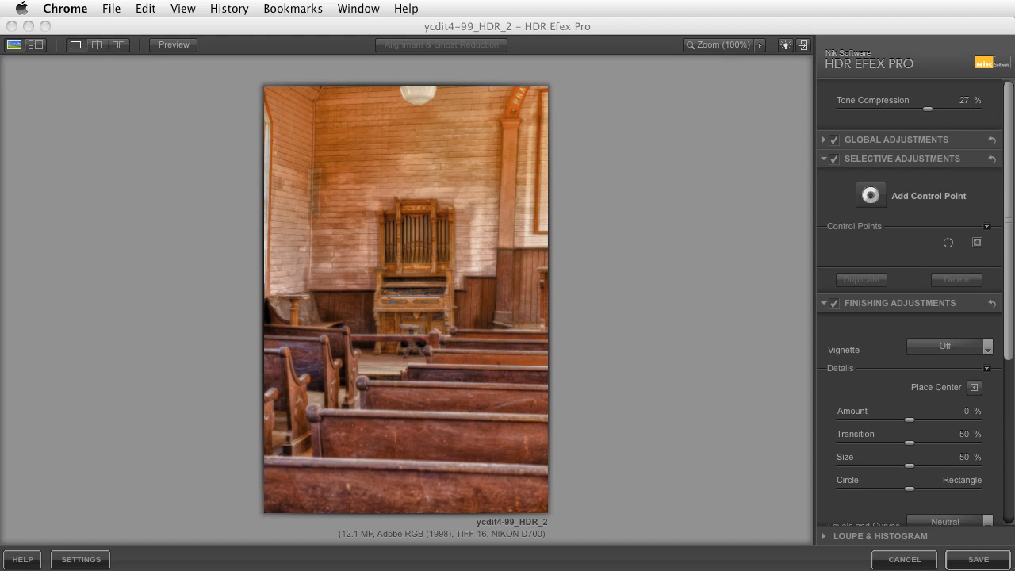
left_click_drag(1014, 438, 1014, 352)
left_click(758, 26)
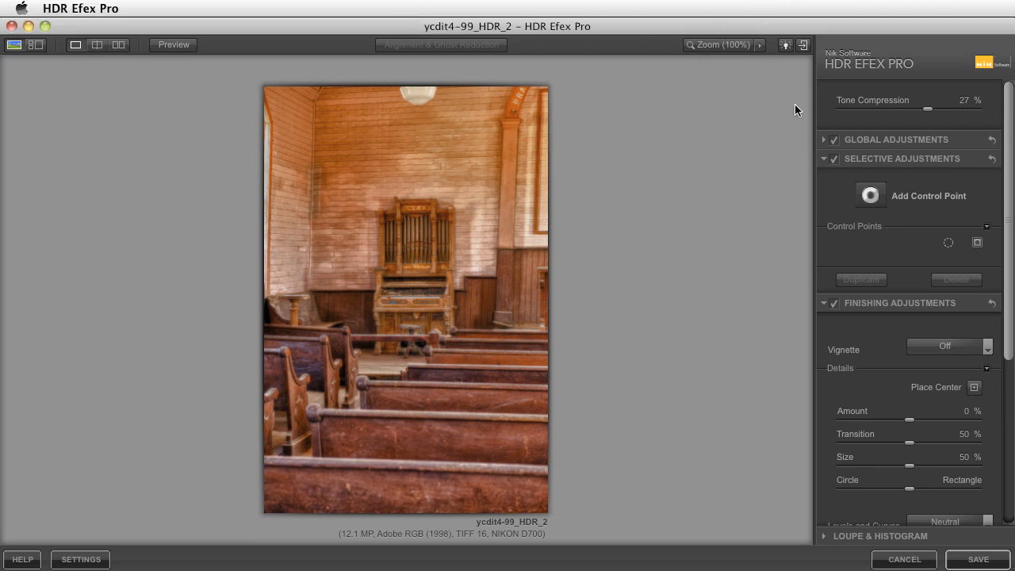
- Collapse the Selective Adjustments section and bring the Finishing Adjustments settings into view
left_click(825, 159)
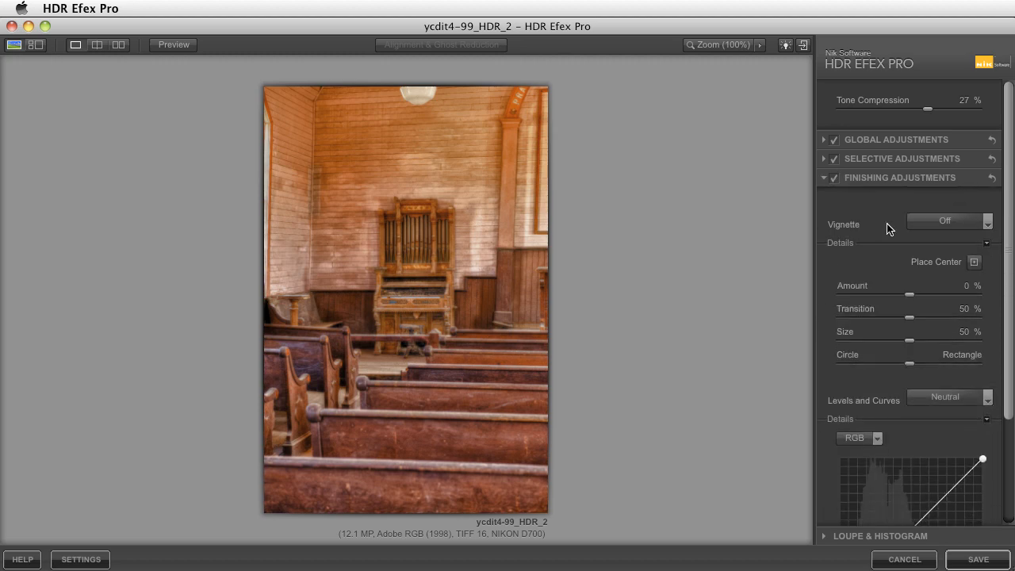
scroll(888, 228, "down", 4)
scroll(883, 182, "up", 3)
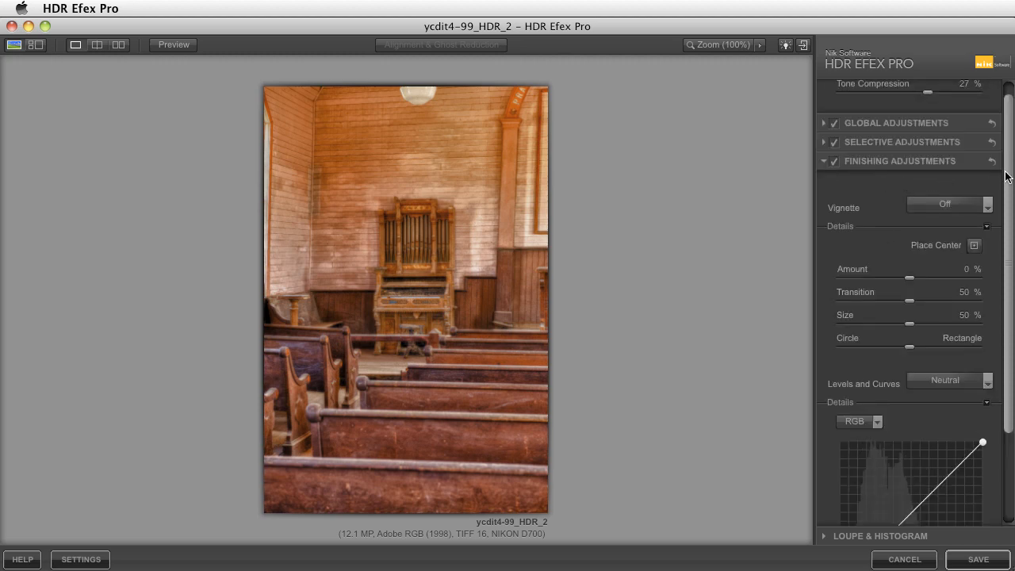
scroll(1006, 205, "down", 2)
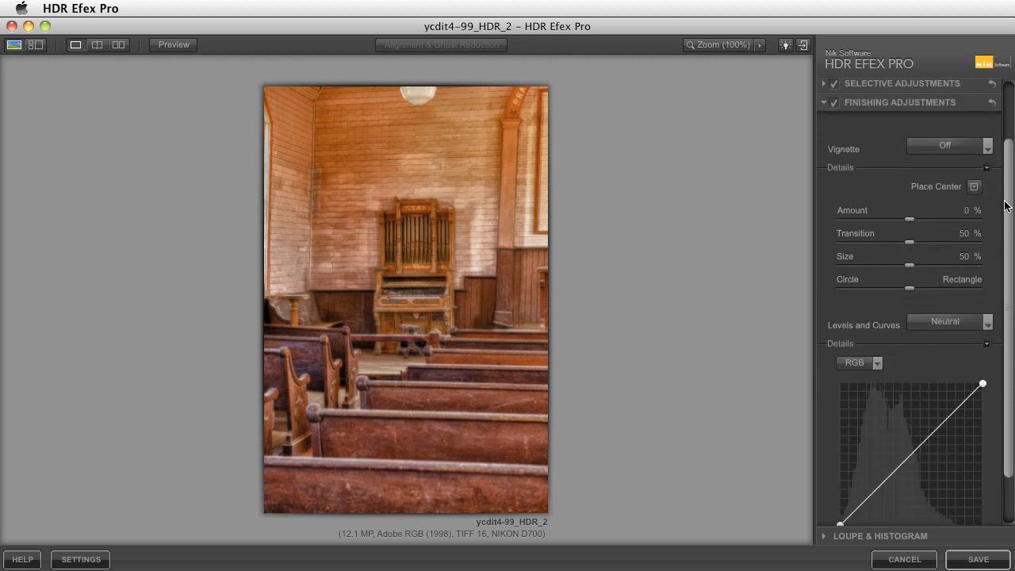
scroll(1005, 205, "down", 1)
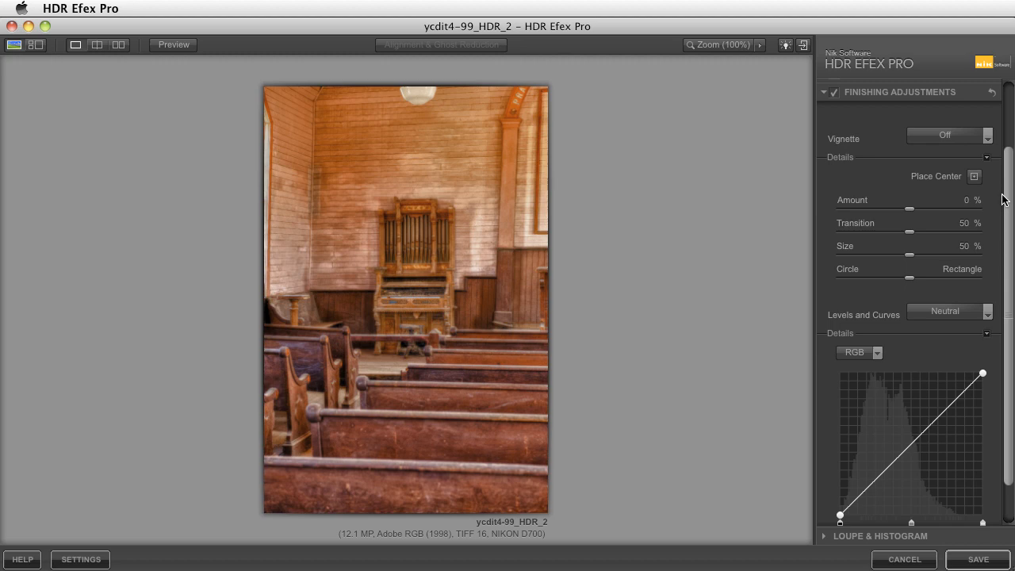
- Try the Lens 2 vignette preset and switch the vignette to Lens 3
left_click(939, 141)
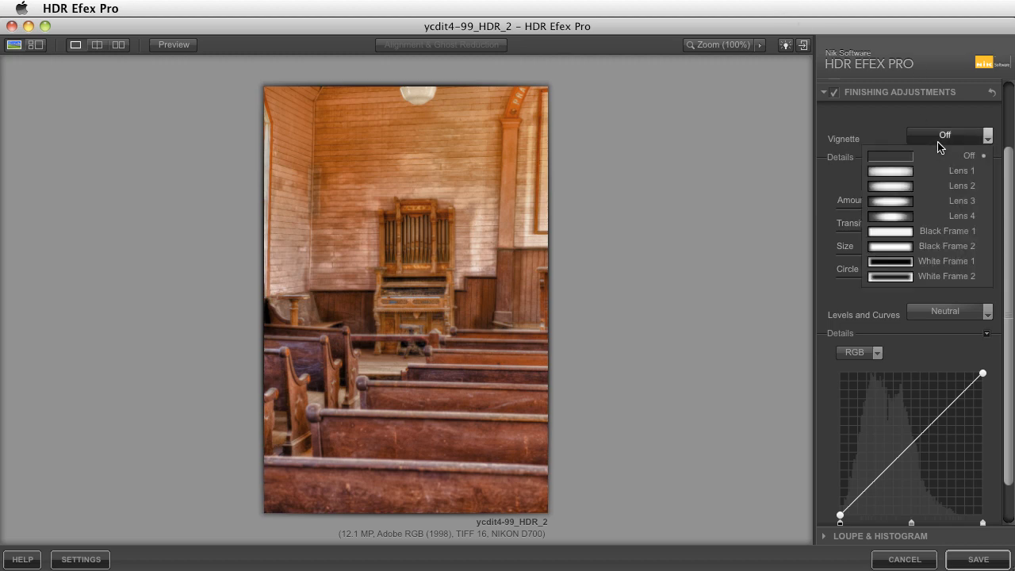
left_click(967, 191)
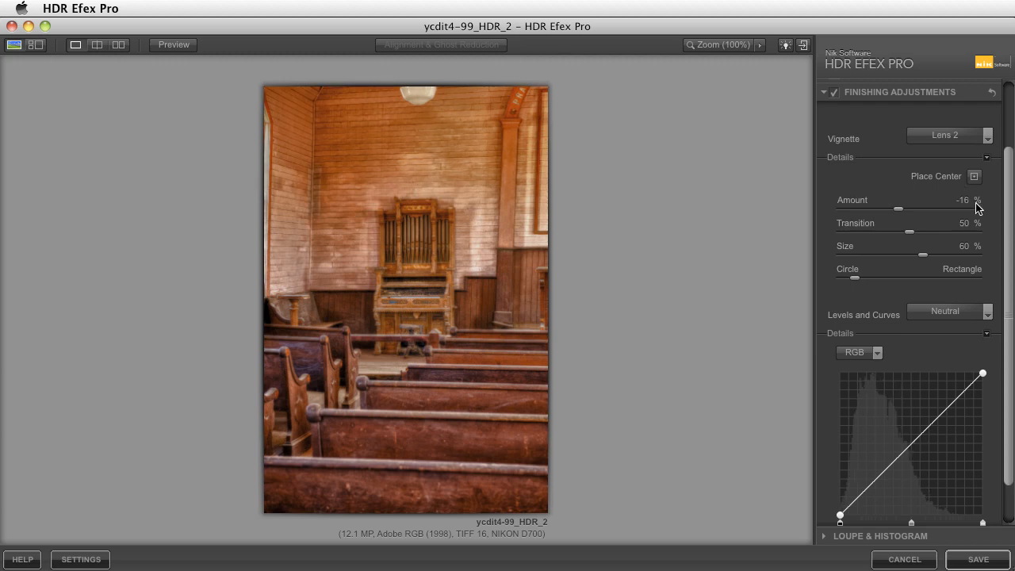
left_click(951, 137)
left_click(962, 201)
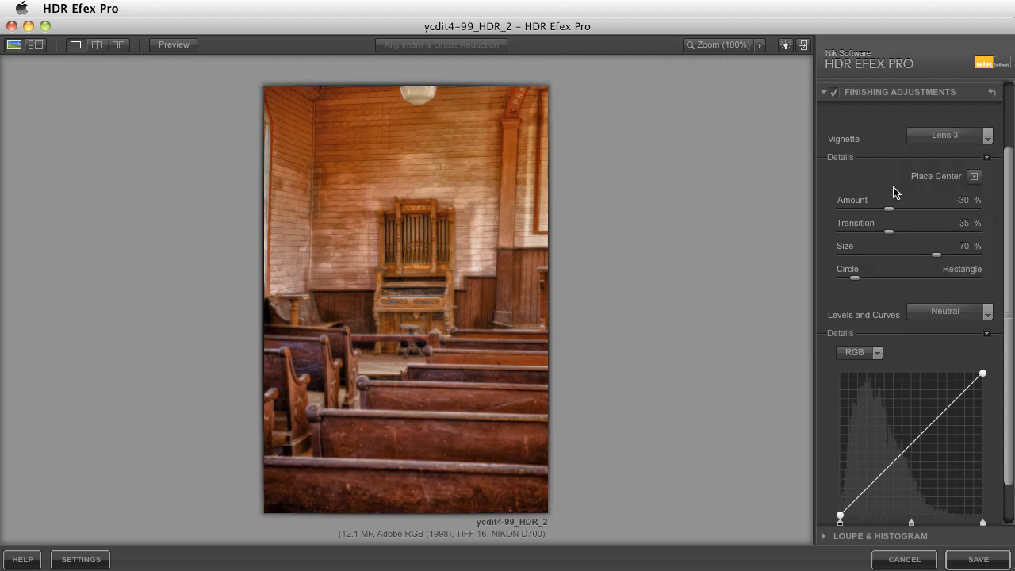
left_click(987, 158)
left_click(987, 229)
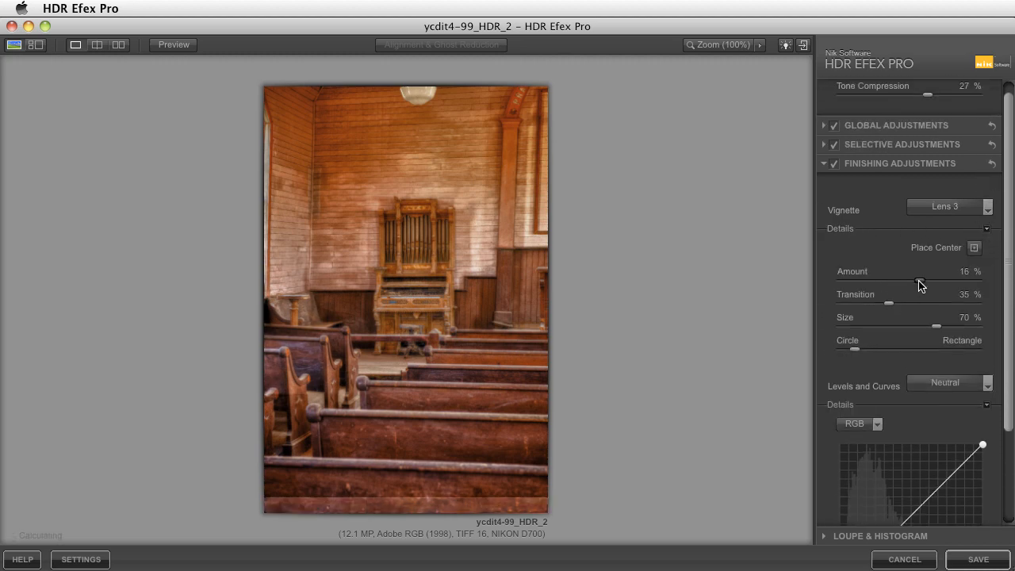
- Set the vignette's Amount to -80%, Transition to 77% and Size to 64%, and shift its shape slightly past the midpoint towards Rectangle
left_click_drag(915, 282, 948, 307)
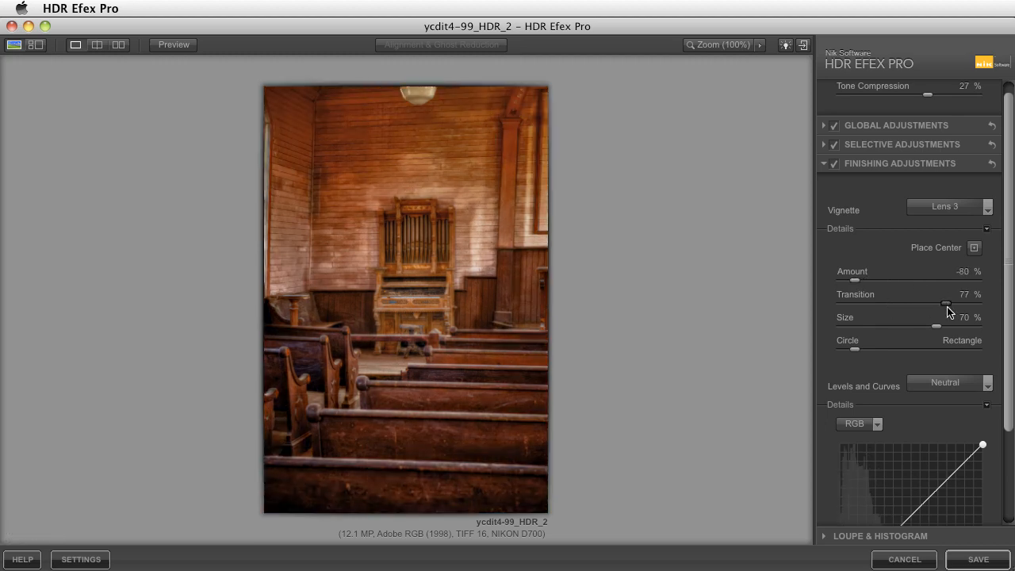
mouse_move(938, 327)
left_mouse_down()
mouse_move(893, 326)
mouse_move(966, 320)
mouse_move(928, 323)
left_mouse_up()
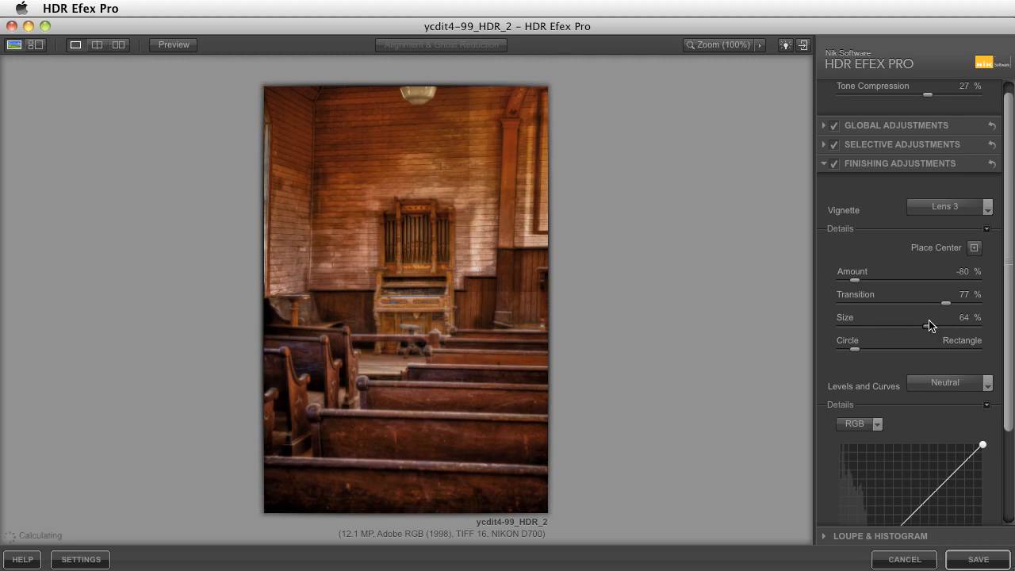
left_click_drag(854, 349, 926, 353)
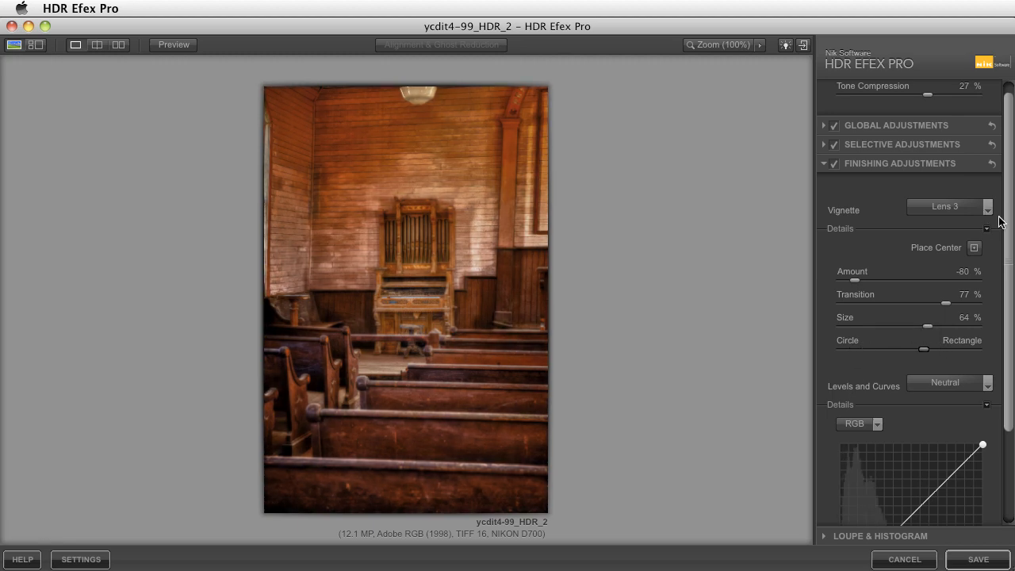
- Try the vignette centre on the panelling beside the organ and place it on the organ keyboard
left_click(975, 248)
left_click(441, 288)
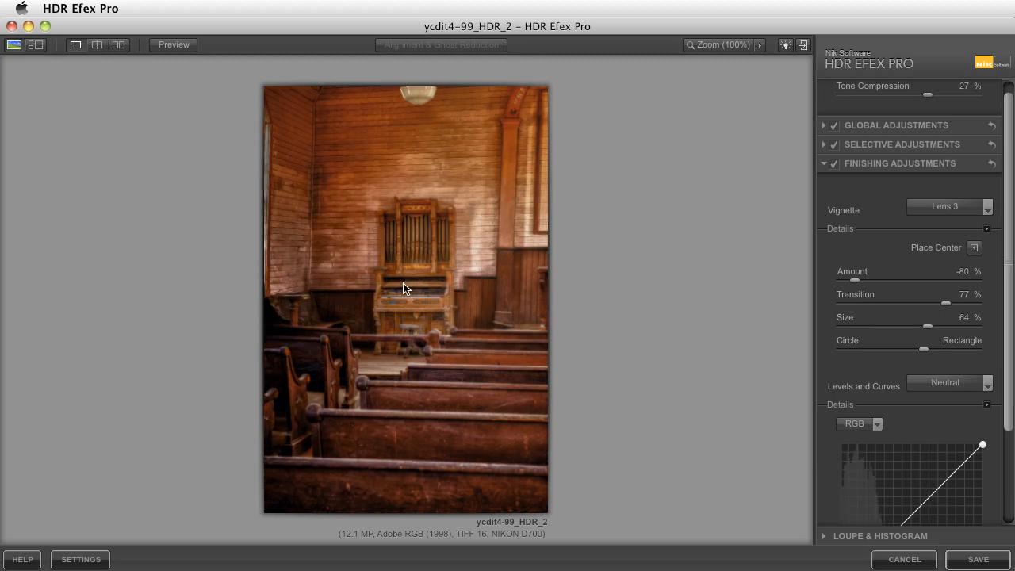
left_click(980, 248)
left_click(505, 295)
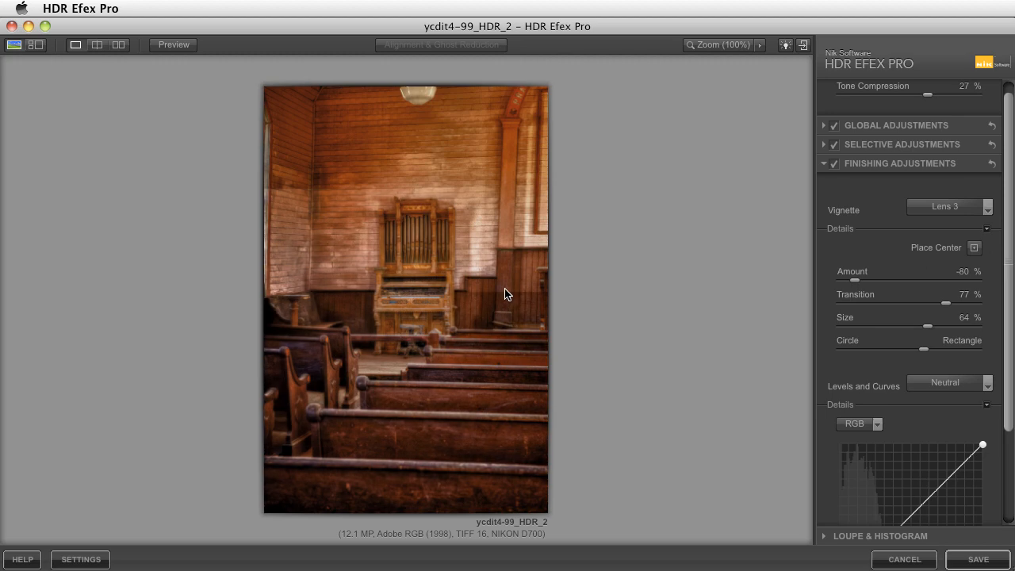
left_click(976, 248)
left_click(422, 290)
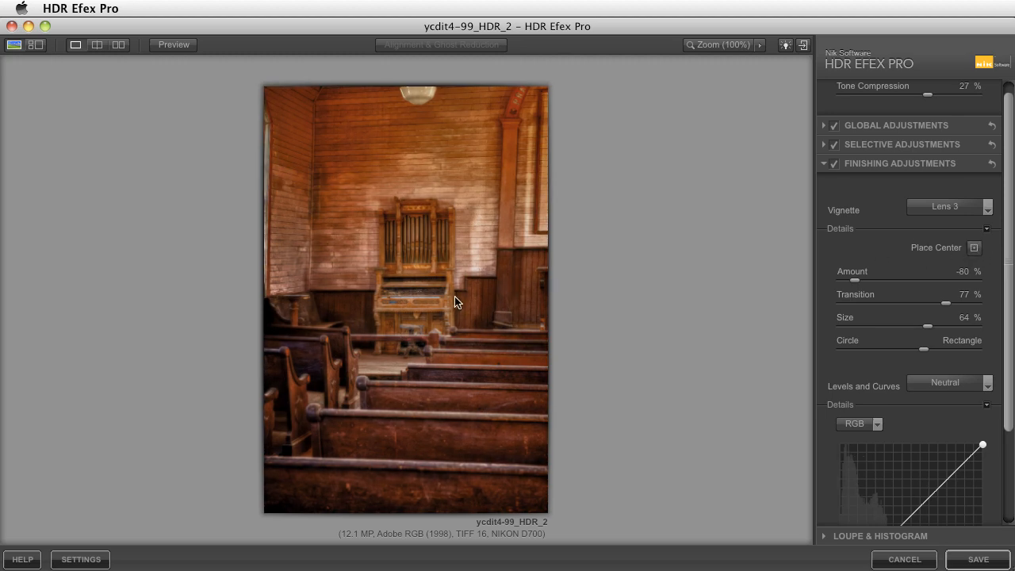
- Set the Vignette preset to Off and collapse the vignette details
left_click(947, 211)
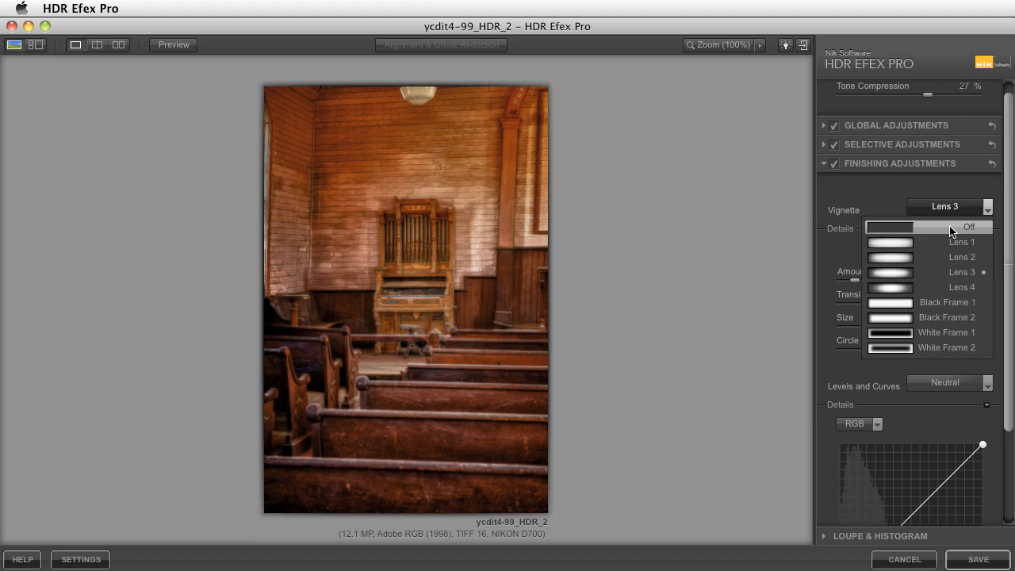
left_click(951, 229)
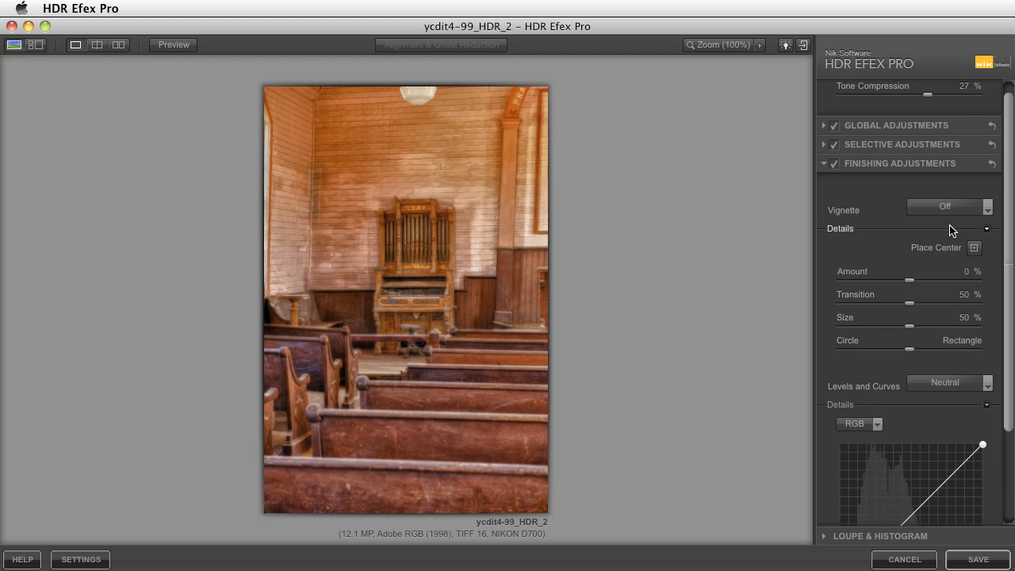
left_click(986, 229)
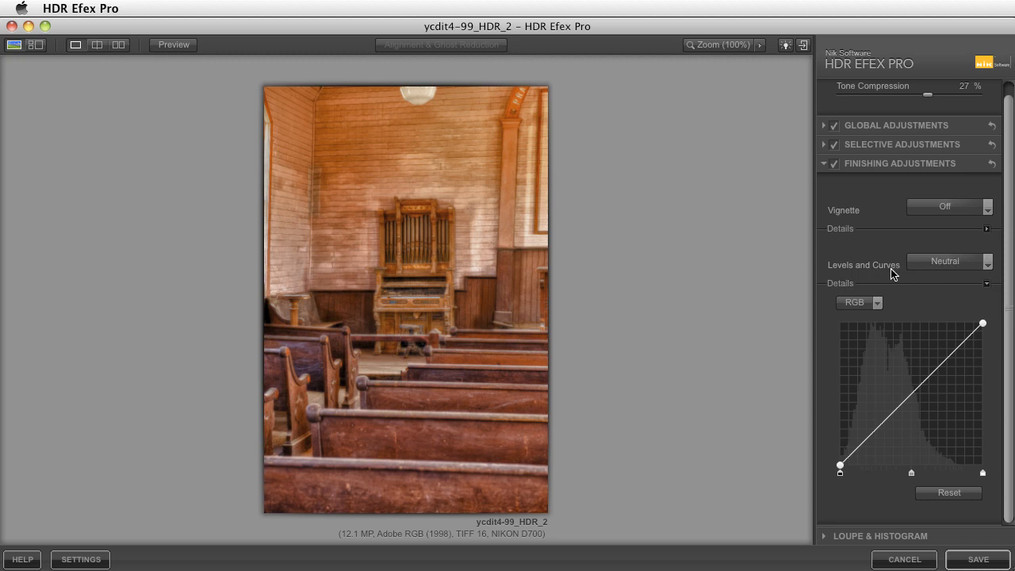
- Apply the Dark Contrast preset to Levels and Curves
left_click(934, 263)
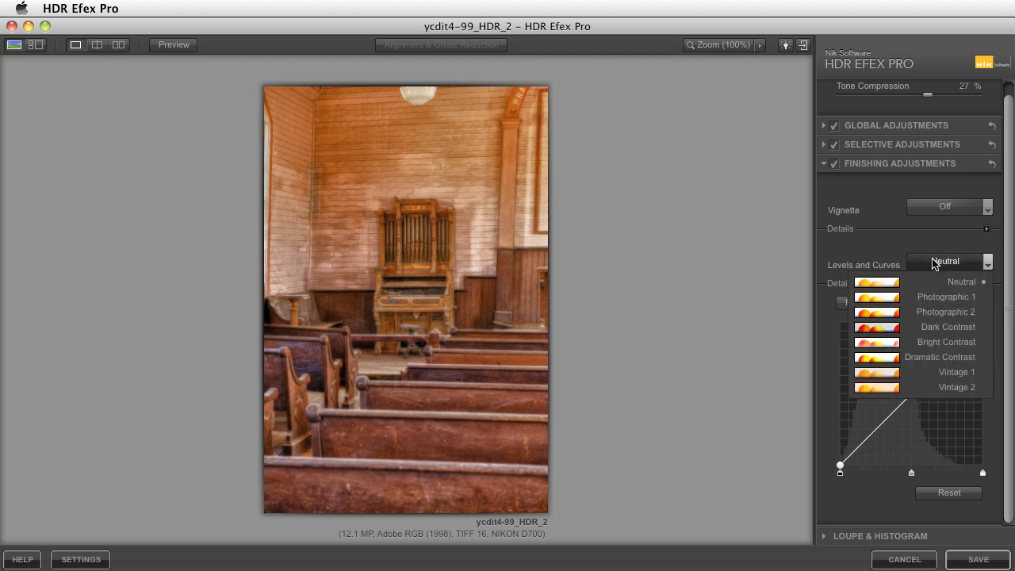
left_click(941, 331)
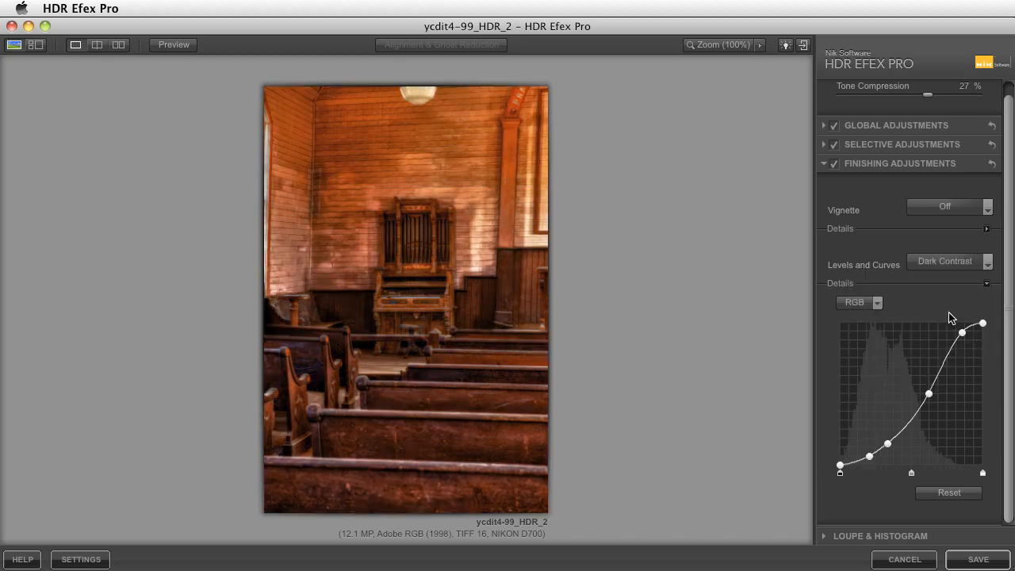
- Set Levels and Curves to Neutral, then shape the RGB curve by adding points in the midtones, highlights and shadows
left_click(949, 270)
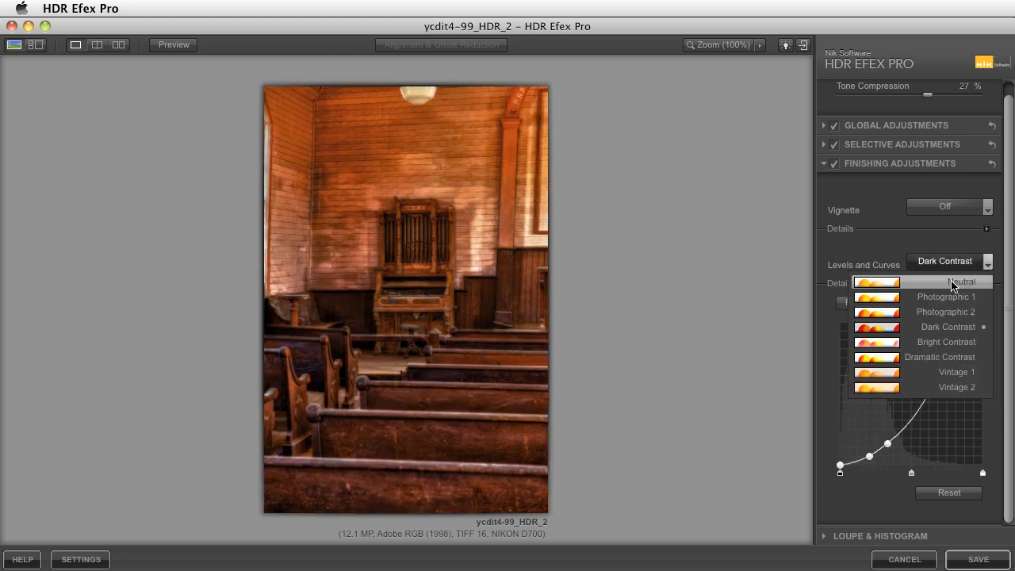
left_click(953, 283)
left_click_drag(917, 387, 951, 346)
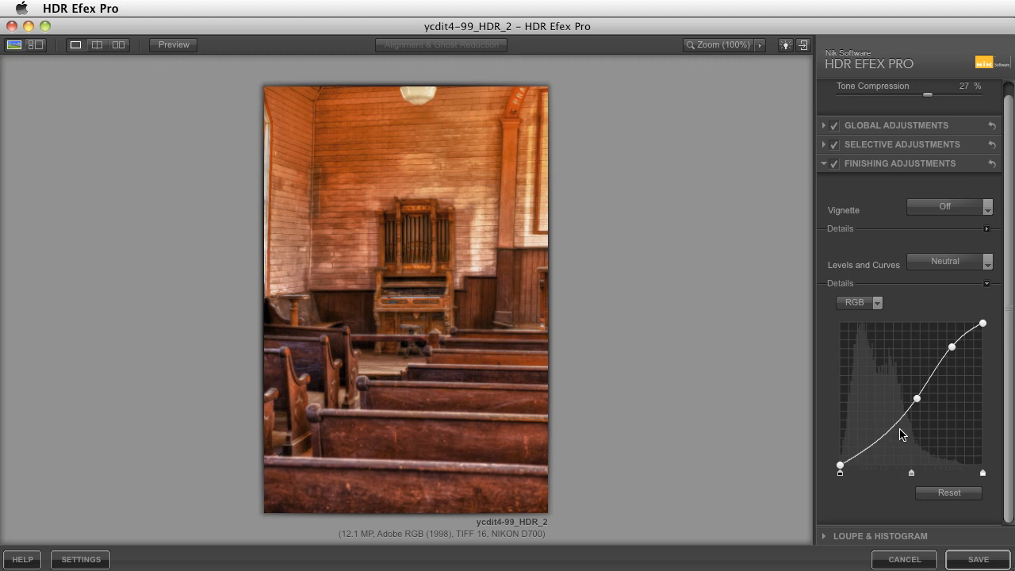
left_click_drag(878, 437, 879, 432)
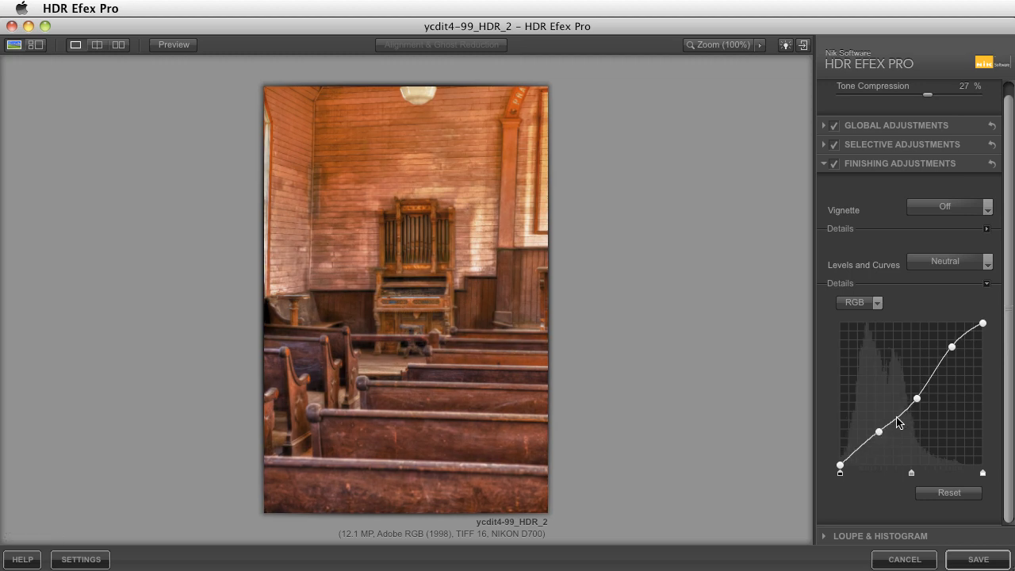
- Reset Levels and Curves to Neutral, try the Photographic 1 preset and return to Neutral
left_click(937, 263)
left_click(942, 286)
left_click(947, 263)
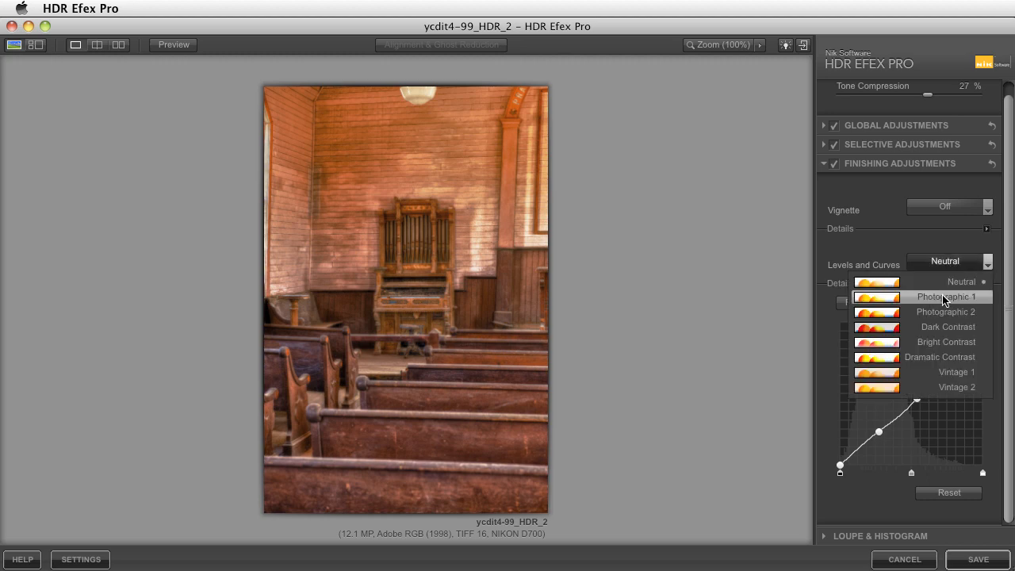
left_click(943, 295)
left_click(952, 264)
left_click(947, 284)
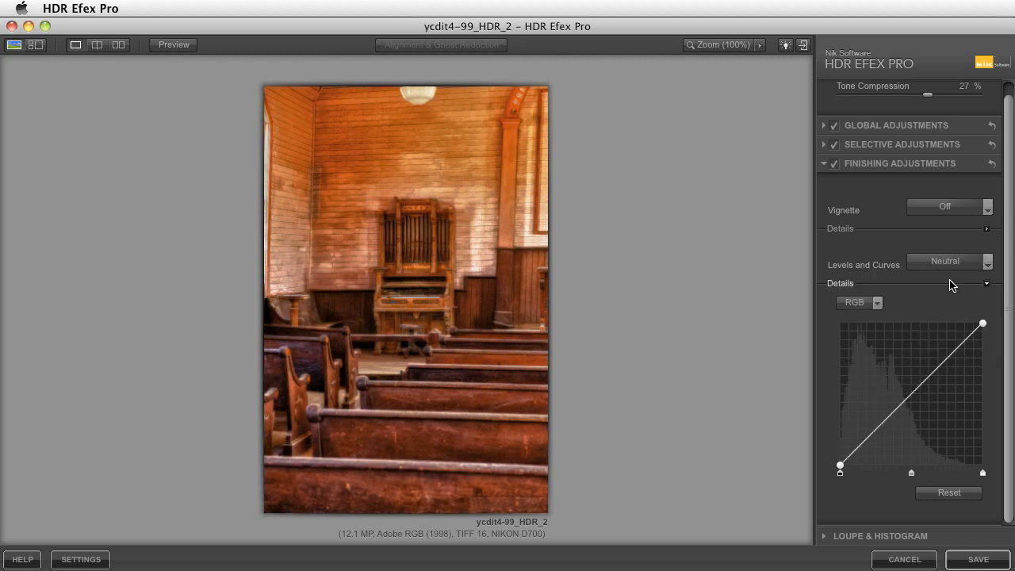
- Try lowering the white endpoint of the Red channel curve and restore it to the graph's corner
left_click(872, 304)
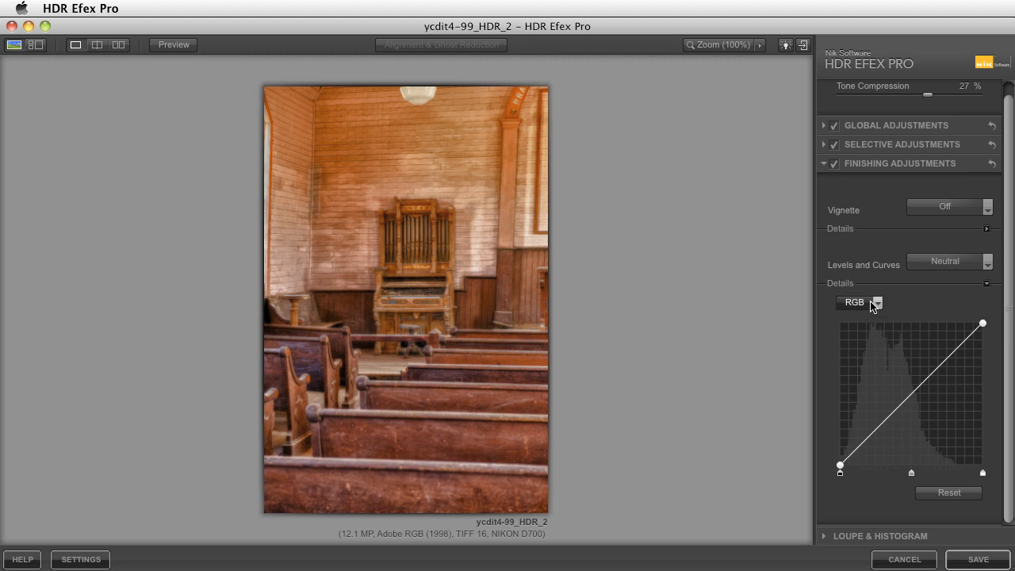
left_click(879, 317)
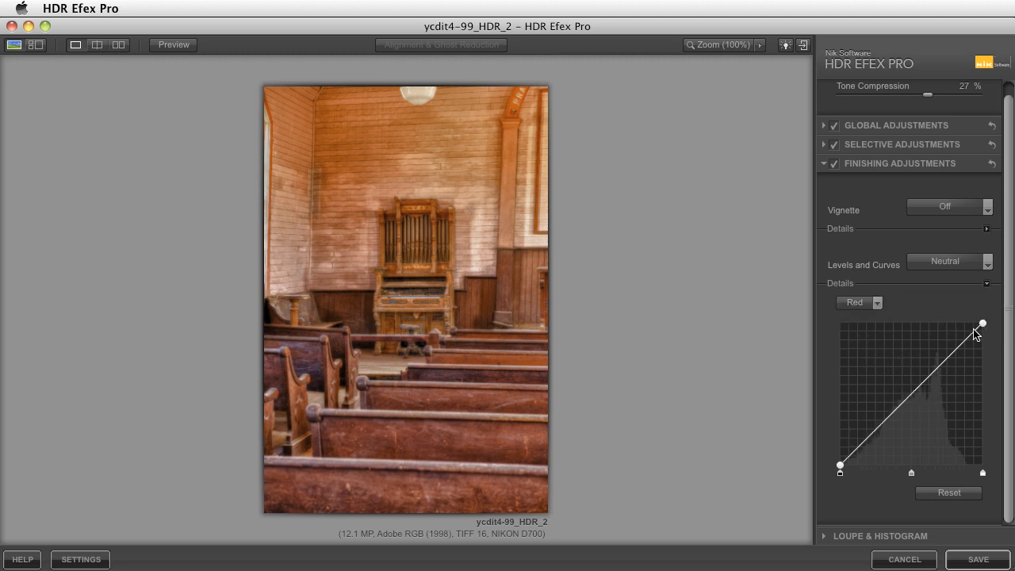
left_click_drag(982, 323, 983, 351)
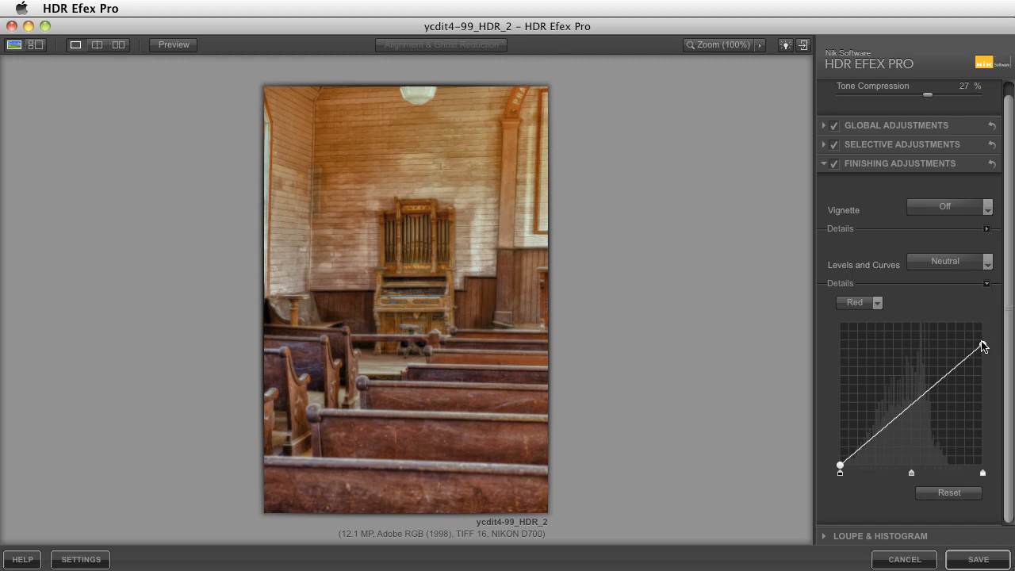
left_click_drag(983, 346, 983, 321)
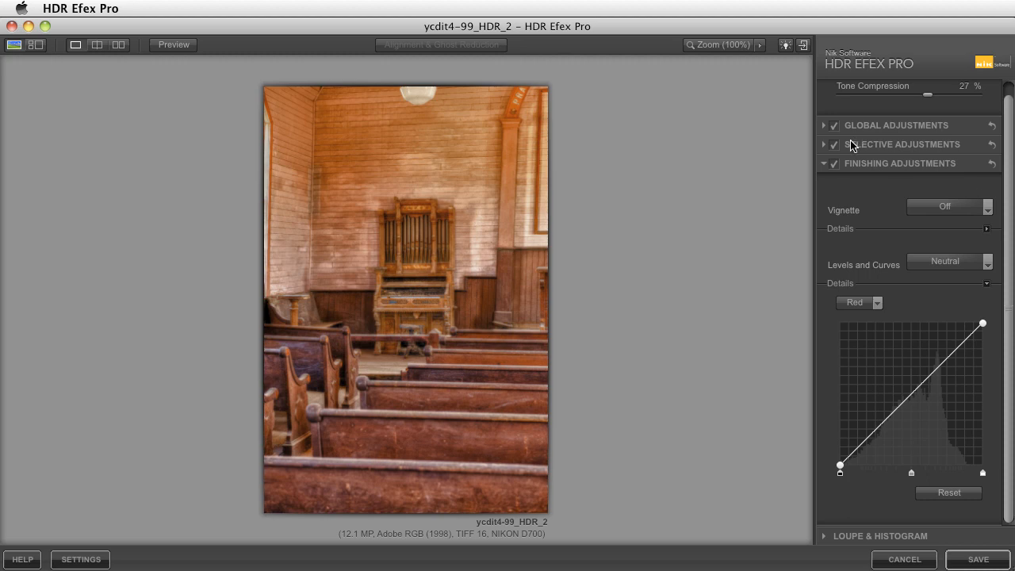
- Set the Levels and Curves channel back to RGB and save the tone-mapped image
left_click(826, 165)
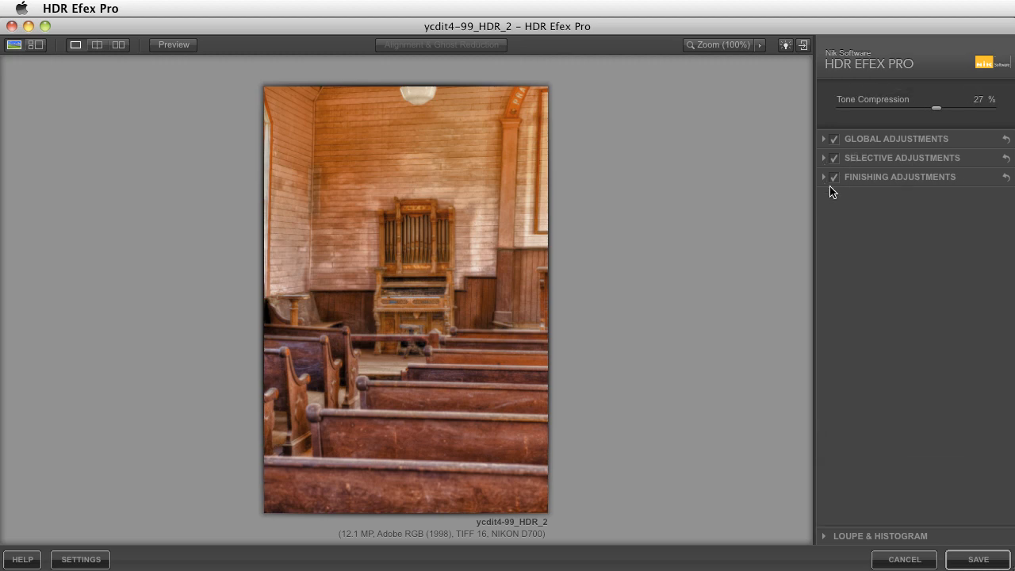
left_click(823, 178)
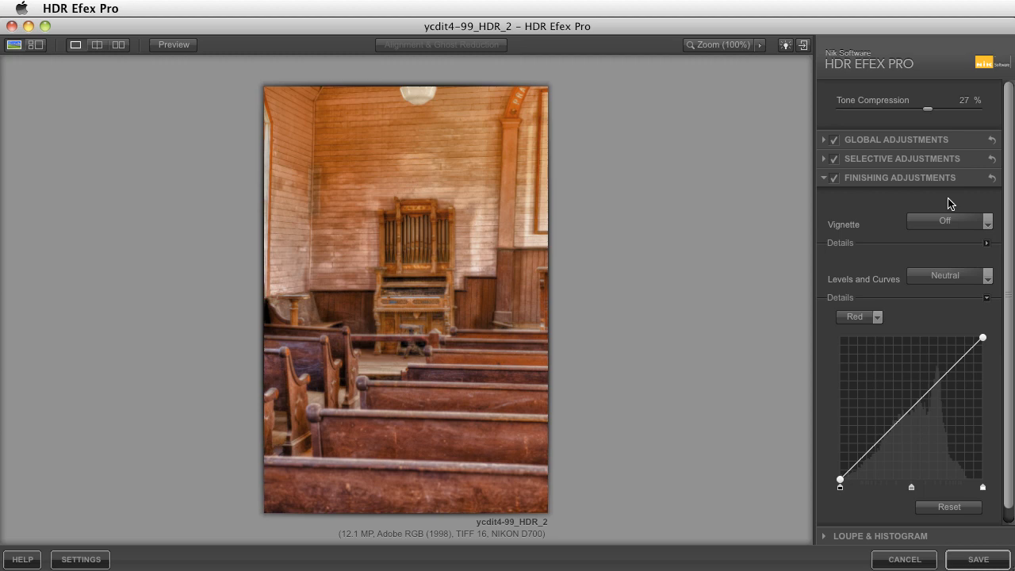
left_click(872, 317)
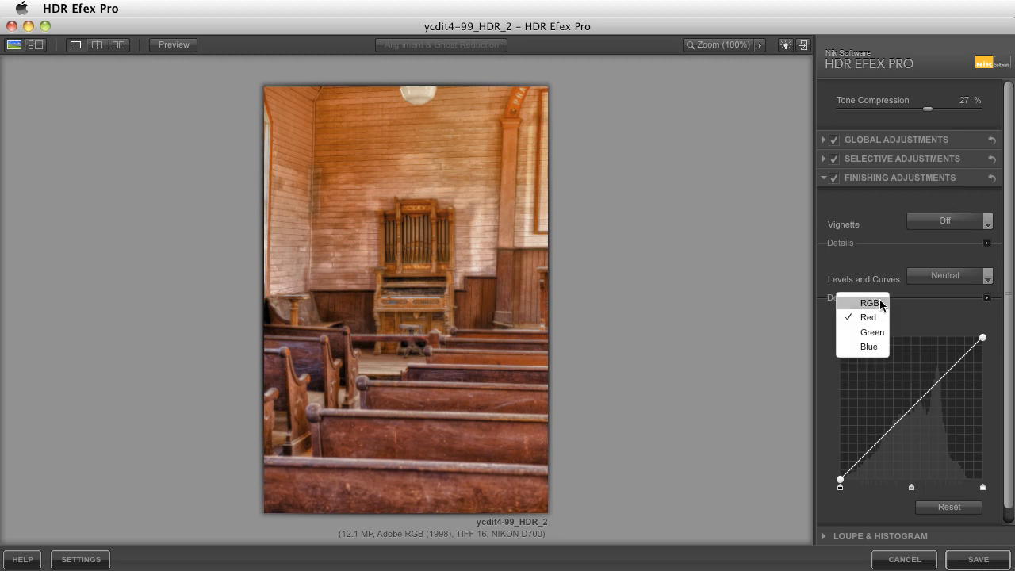
left_click(880, 303)
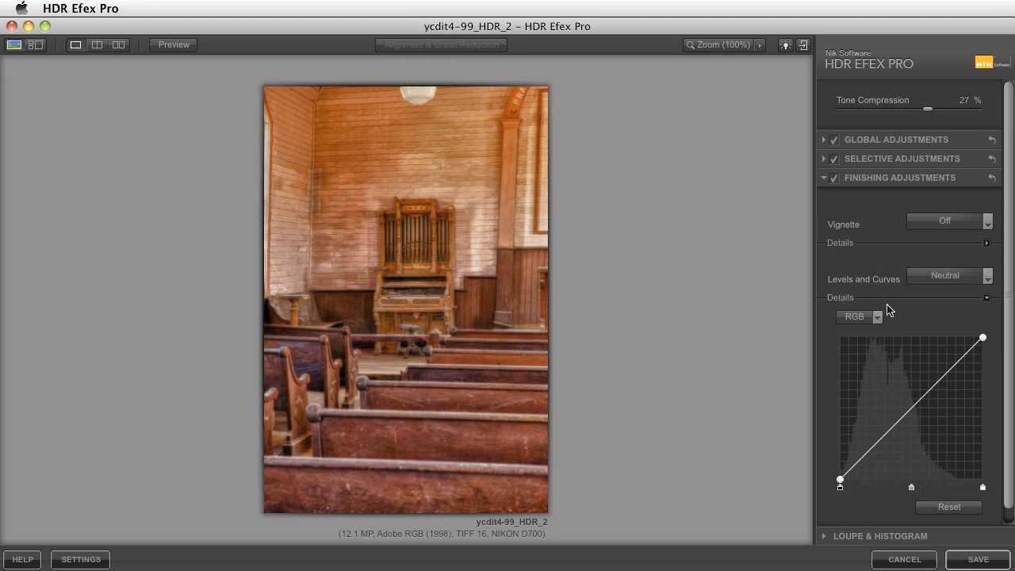
left_click(988, 561)
left_click(983, 560)
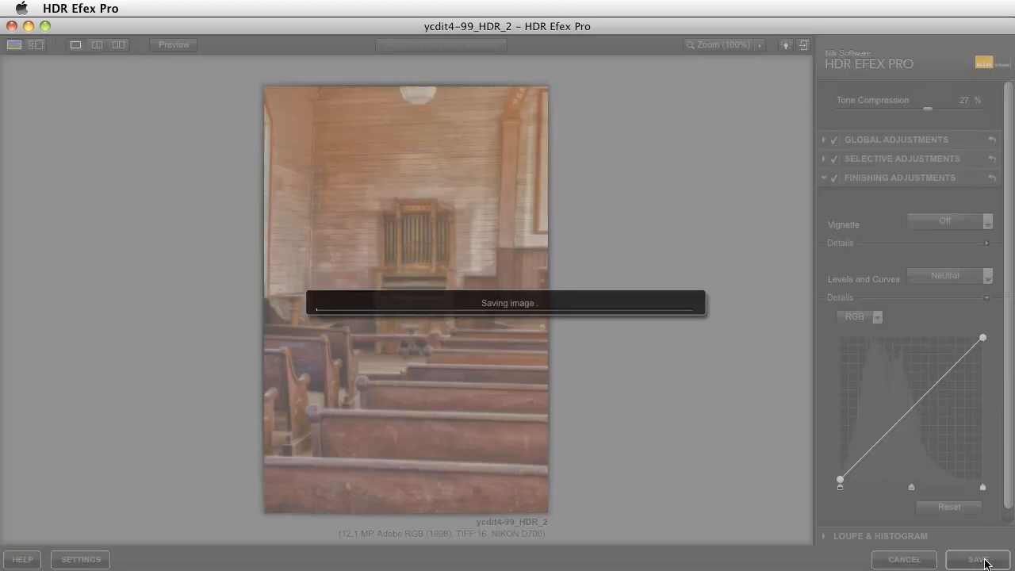
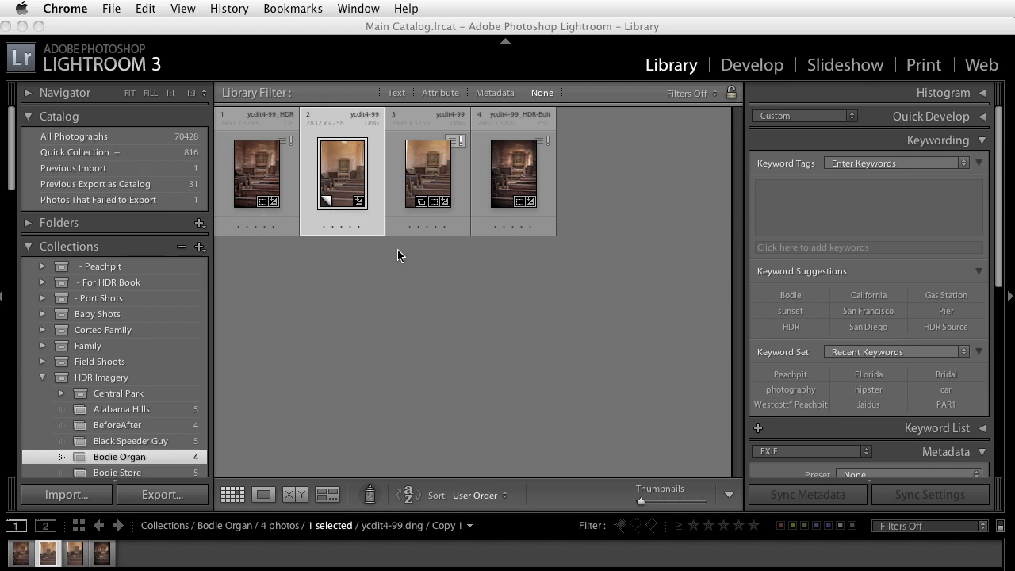
- Switch to Lightroom and add the ycdit4-99_HDR_2 photo from All Photographs to the Bodie Organ collection
left_click(345, 175)
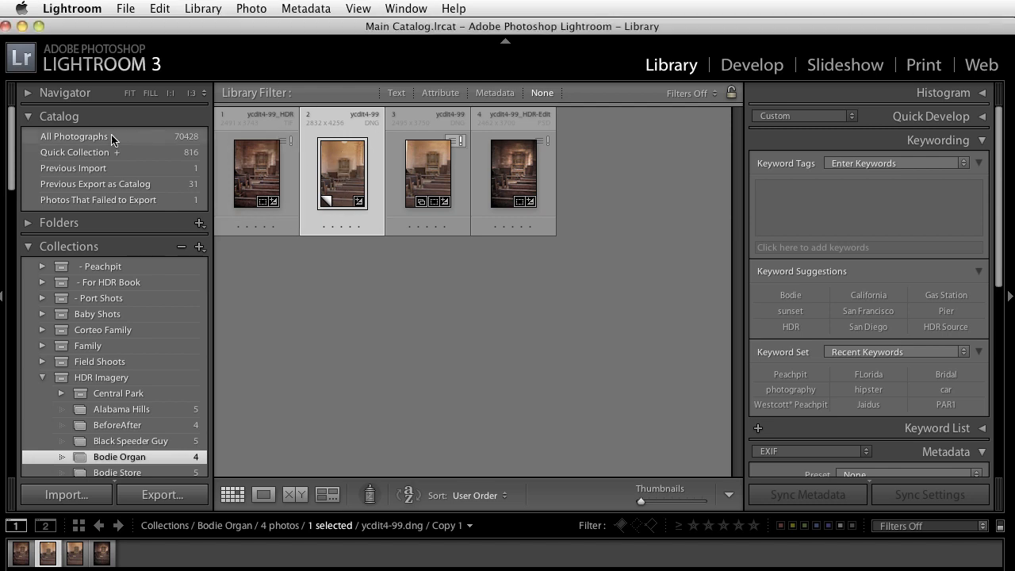
left_click(100, 139)
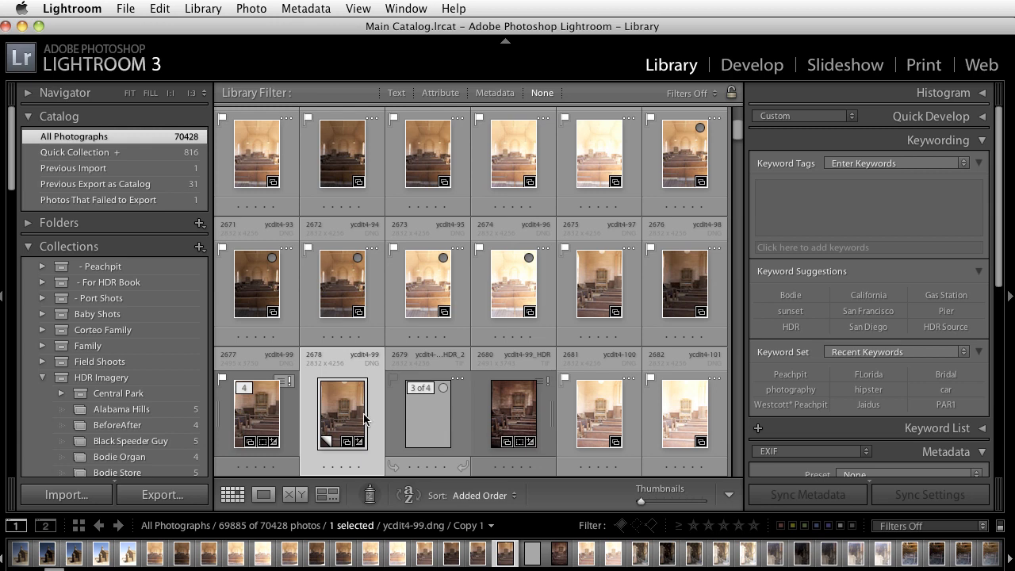
scroll(159, 388, "down", 3)
left_click_drag(458, 422, 162, 402)
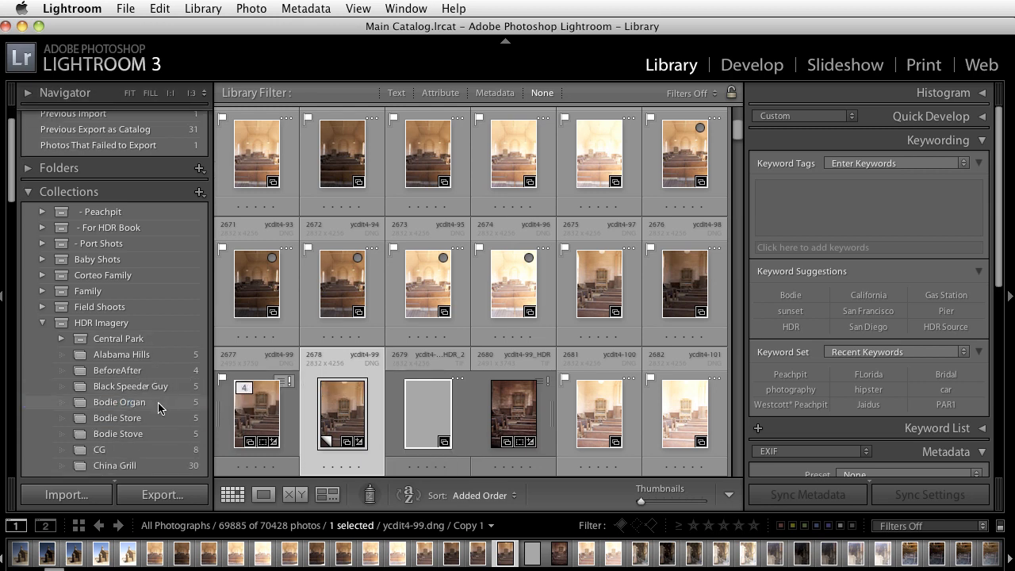
- Open the Bodie Organ collection and view ycdit4-99_HDR.tif enlarged in Loupe view
left_click(163, 403)
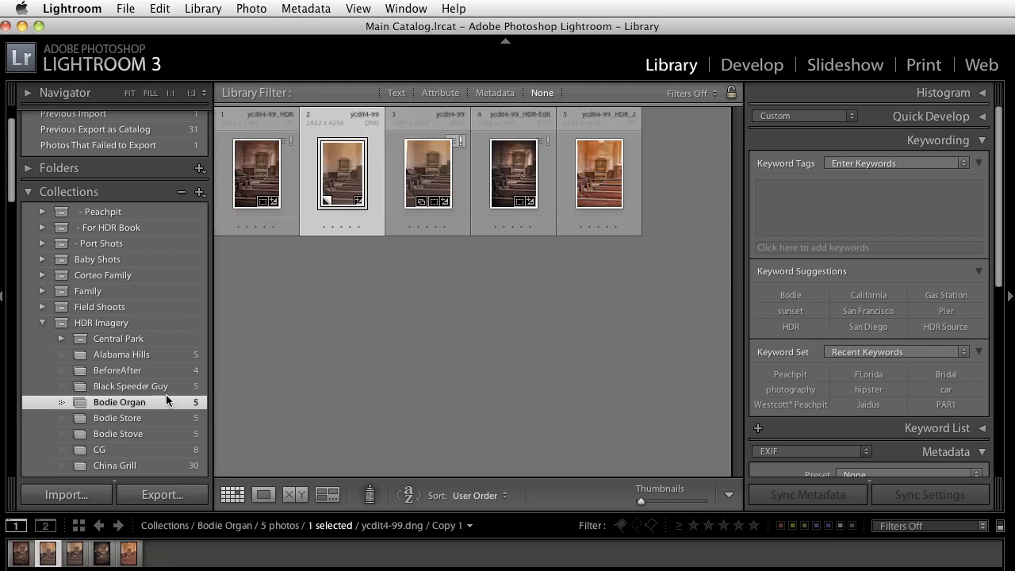
left_click(463, 310)
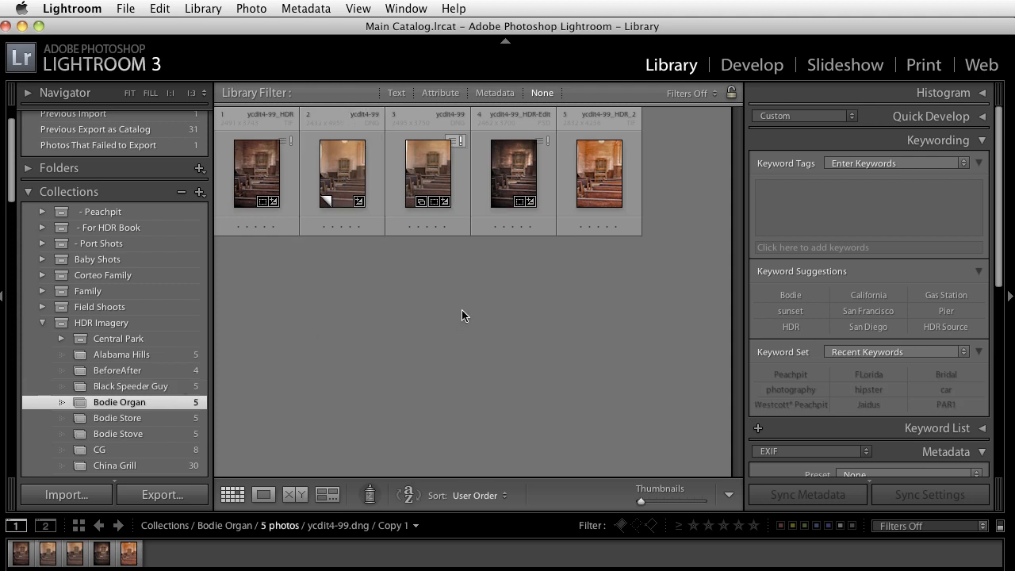
left_click(248, 188)
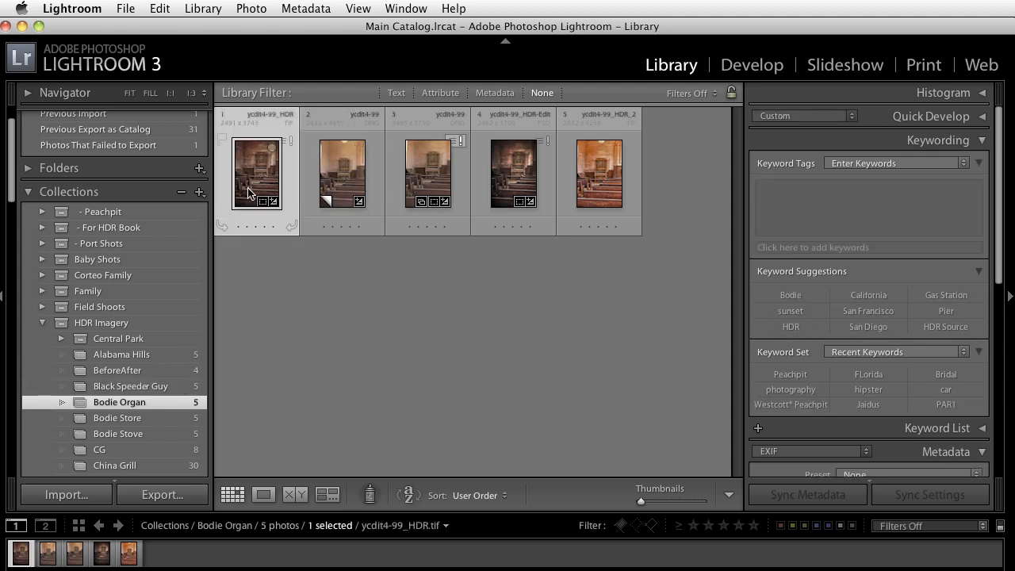
key("Right")
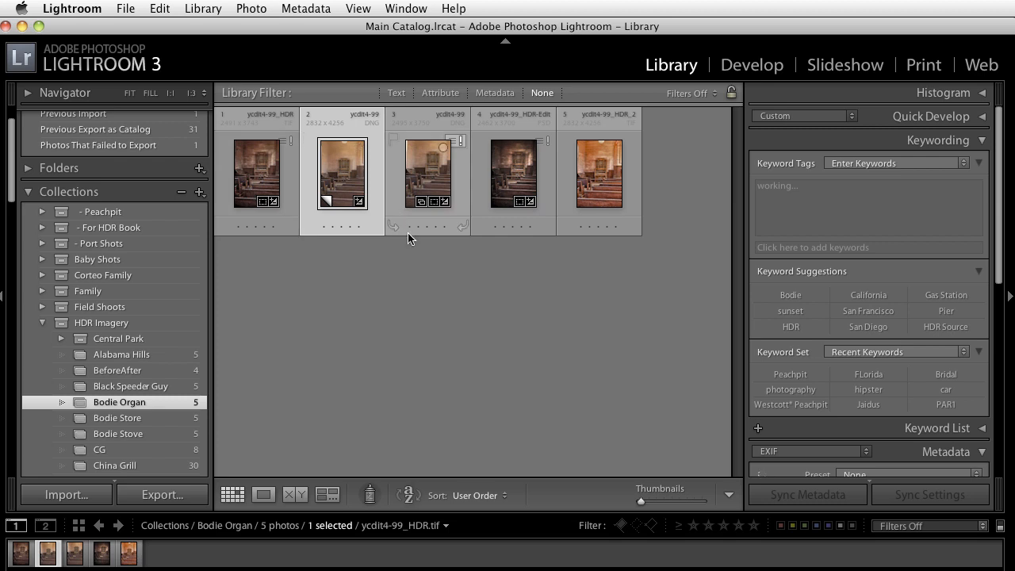
left_click(425, 304)
left_click(250, 180)
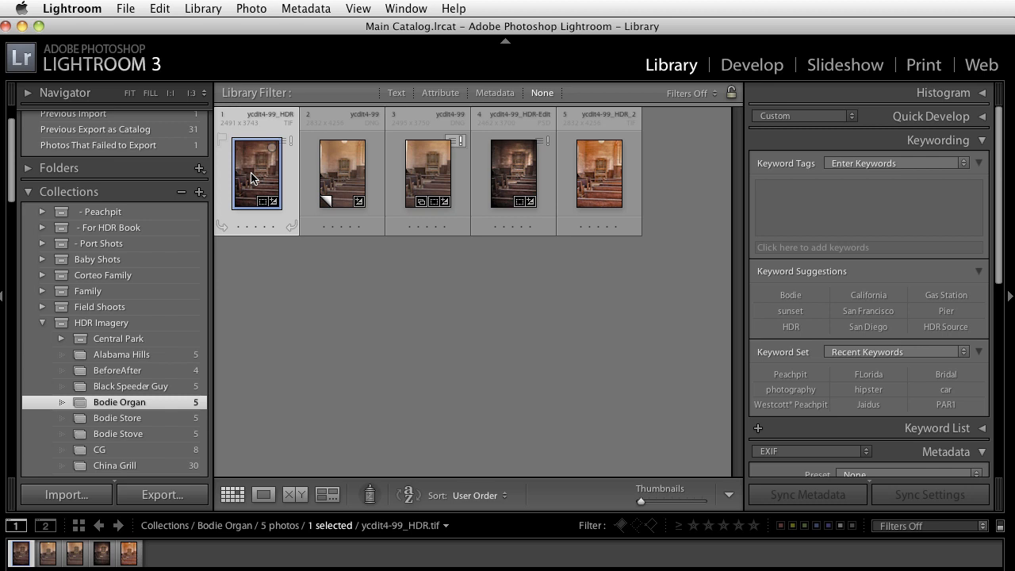
double_click(255, 190)
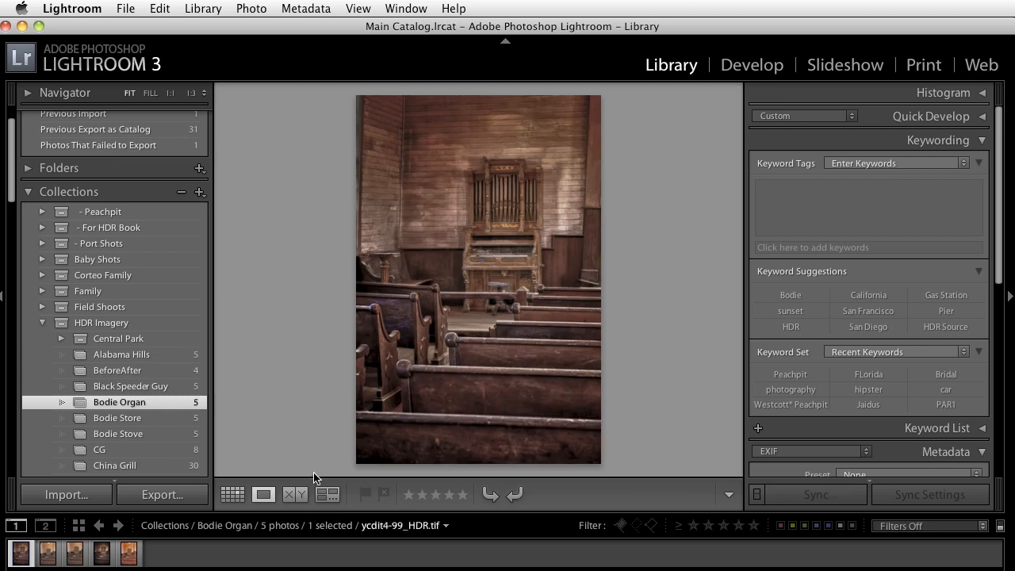
- View ycdit4-99_HDR_2.tif enlarged in Loupe view, with the collections panel and the filmstrip hidden
key("g")
left_click(603, 196)
double_click(602, 196)
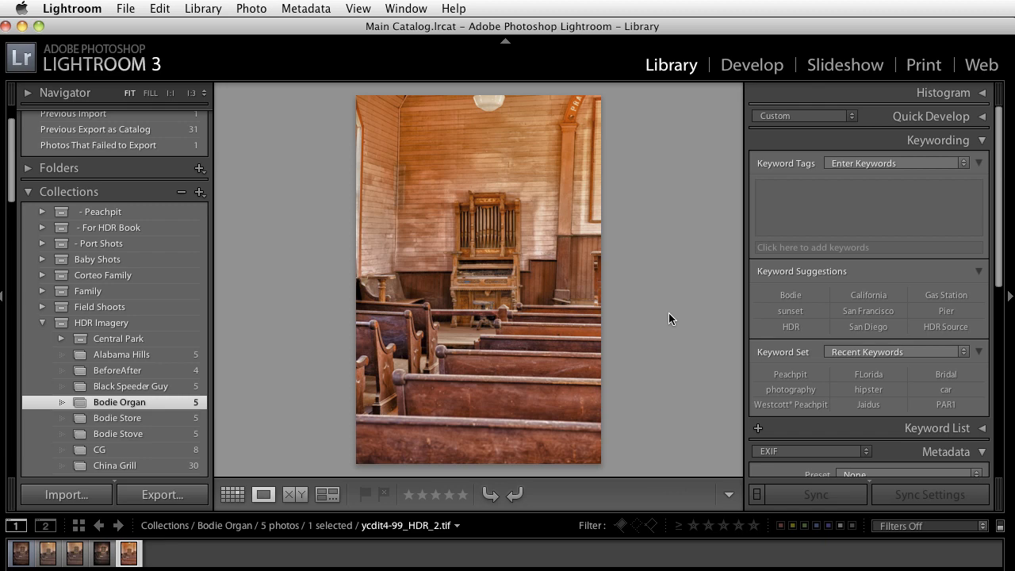
left_click(3, 297)
left_click(508, 564)
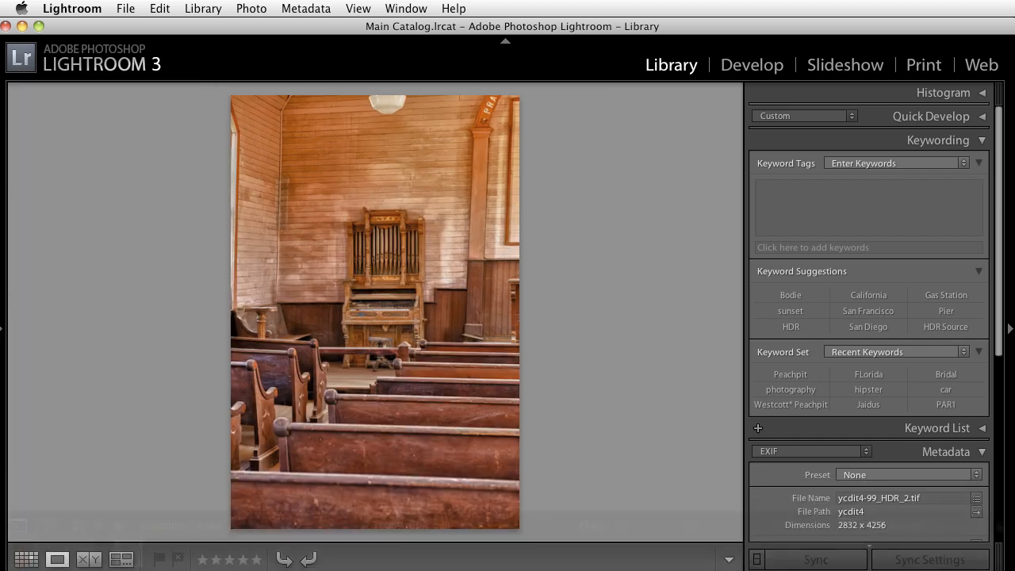
- Return to the thumbnail grid and reveal the ycdit4-99_HDR_2 file in Finder, closing the Finder window after checking it
right_click(532, 211)
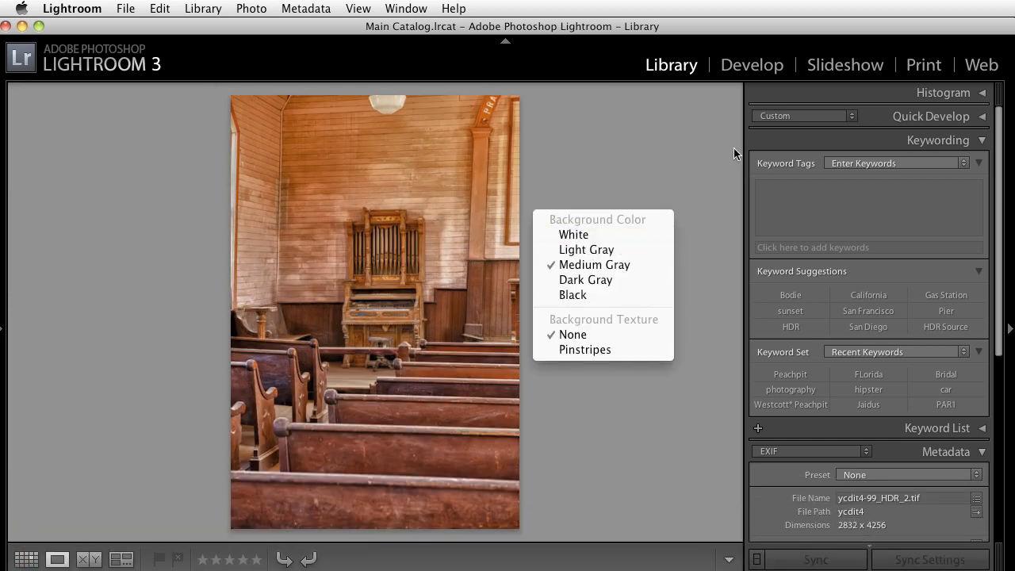
left_click(795, 45)
key("g")
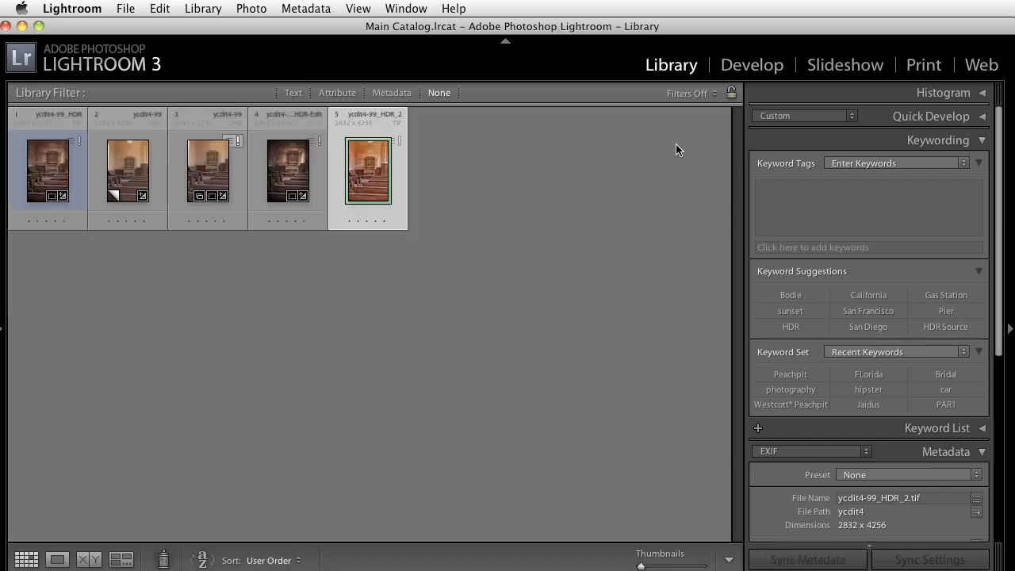
right_click(351, 153)
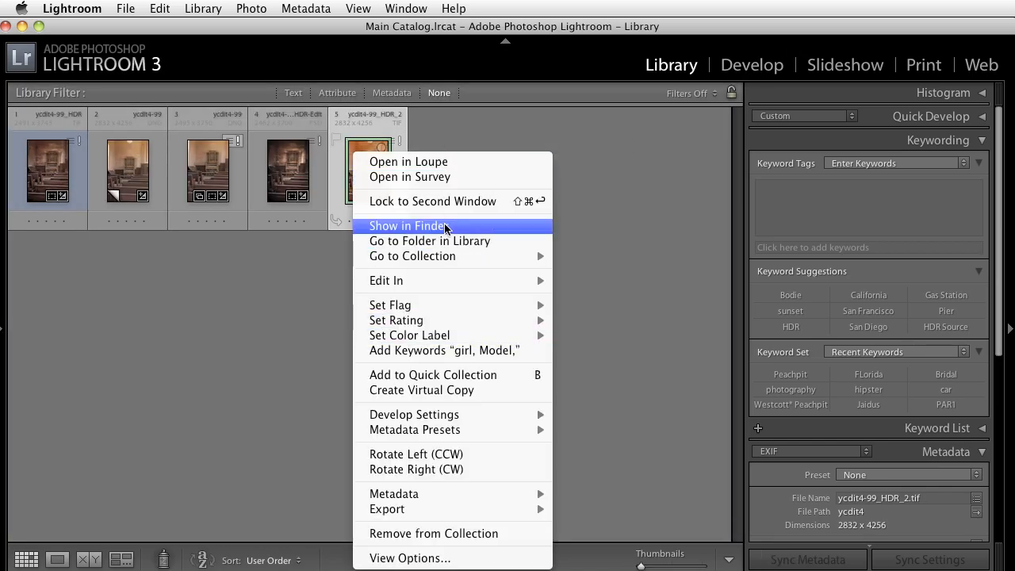
left_click(445, 227)
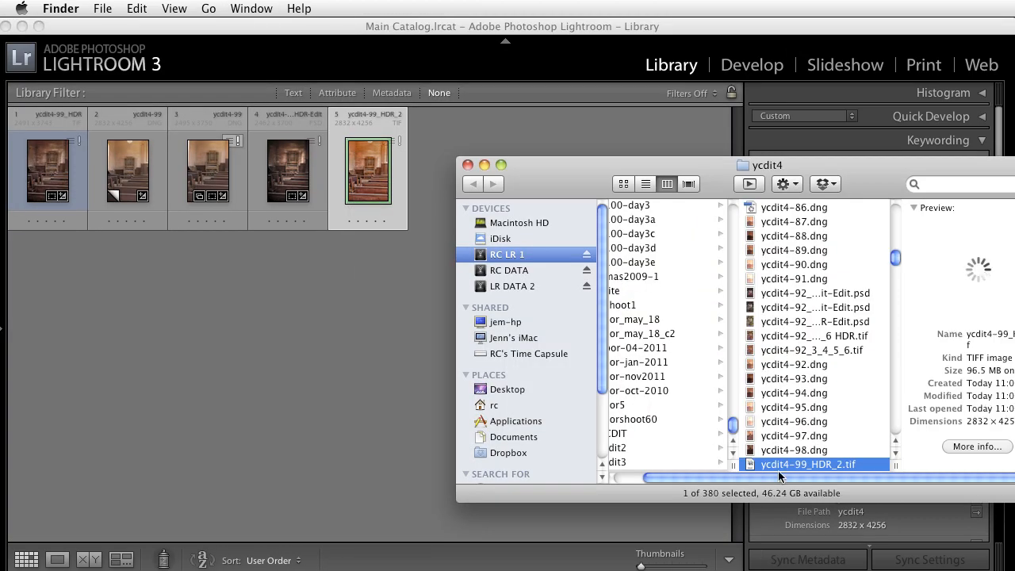
left_click(469, 165)
- Open ycdit4-99_HDR_2.tif in the Develop module and expand the Basic adjustments
double_click(371, 183)
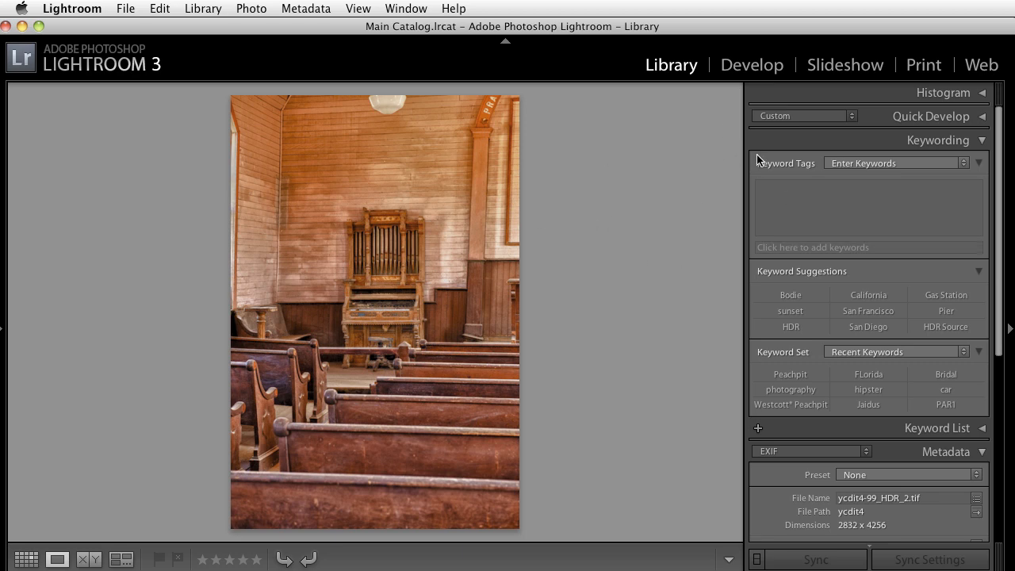
left_click(753, 66)
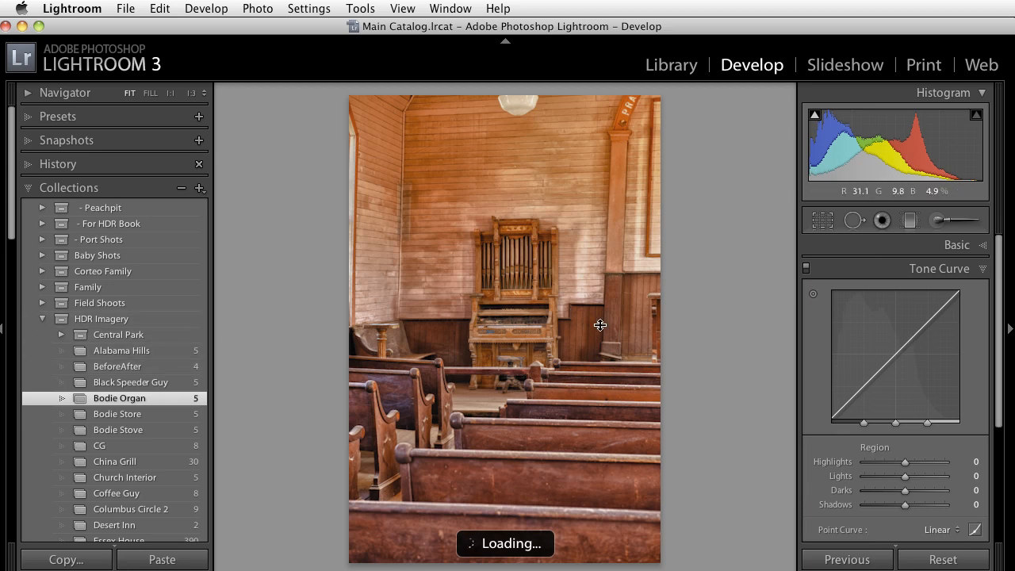
left_click(969, 246)
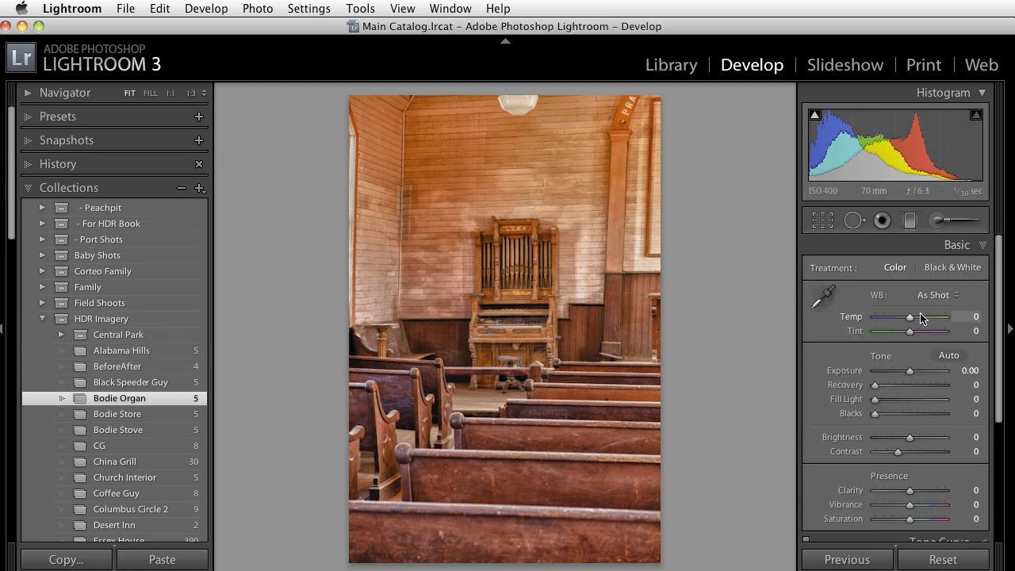
- Try a white balance Temp of -48, undo it, and set the Exposure to -0.35
left_click_drag(910, 317, 893, 317)
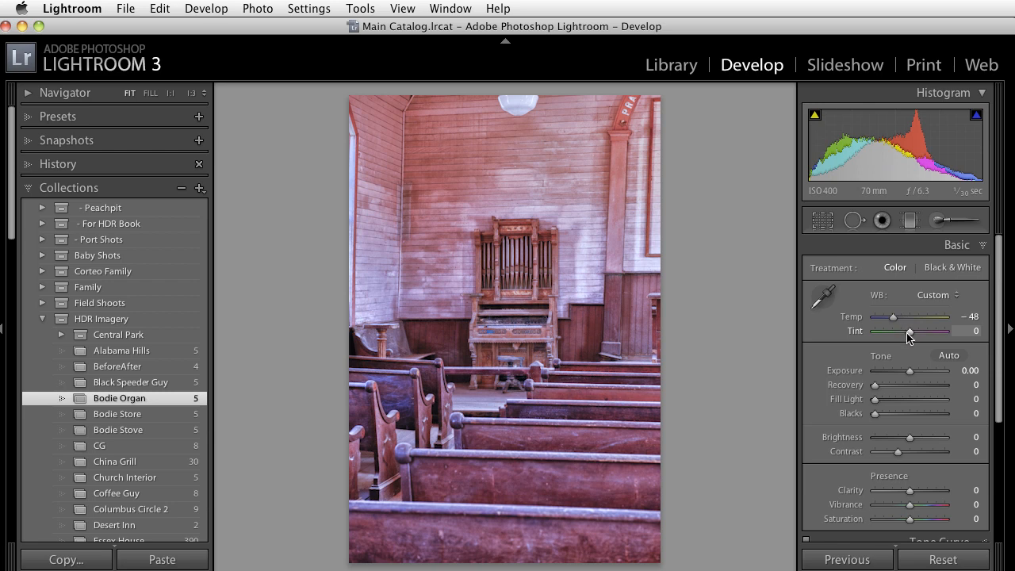
key("super+z")
left_click_drag(909, 336, 909, 374)
key("super+z")
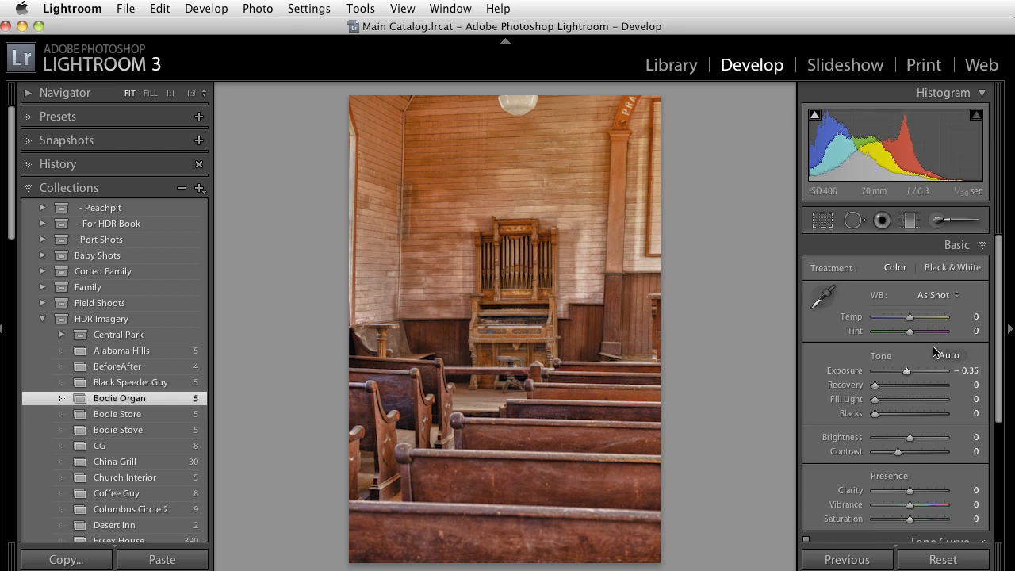
- Tone down the dark wood beside the organ with targeted HSL: Saturation Red -41, Orange -19; Luminance Red -23, Orange -11
scroll(933, 351, "down", 5)
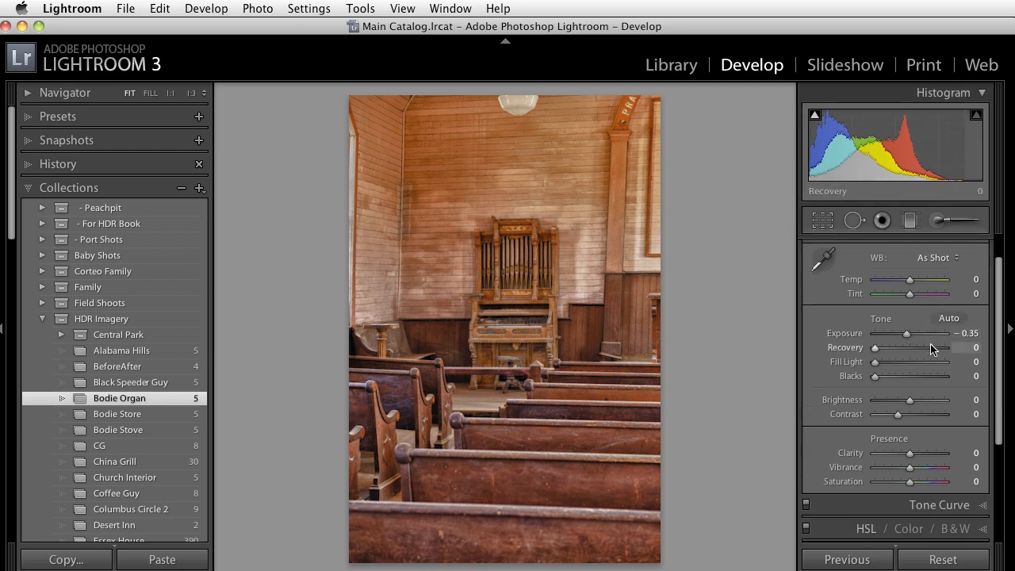
scroll(934, 349, "down", 2)
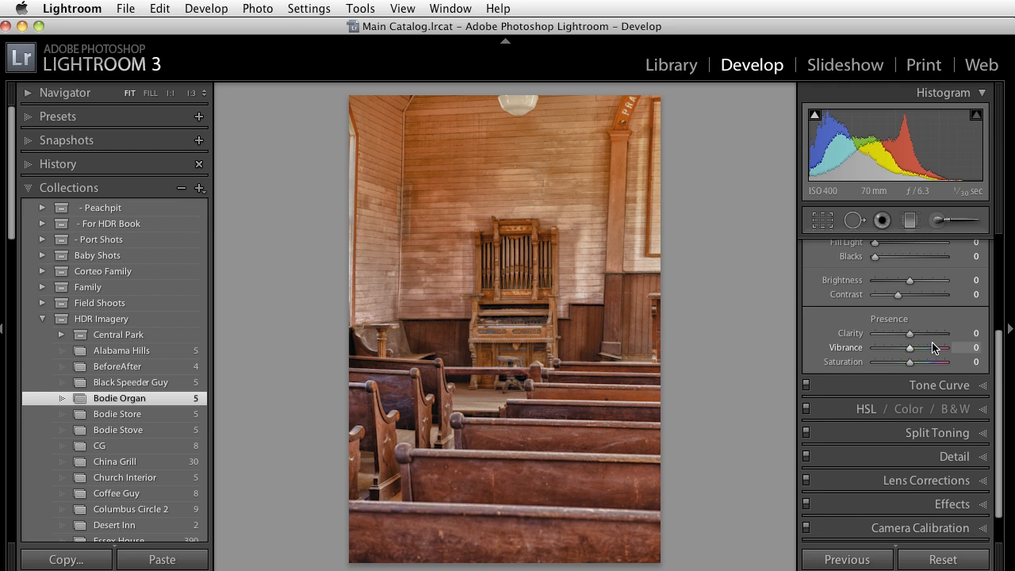
scroll(933, 348, "up", 7)
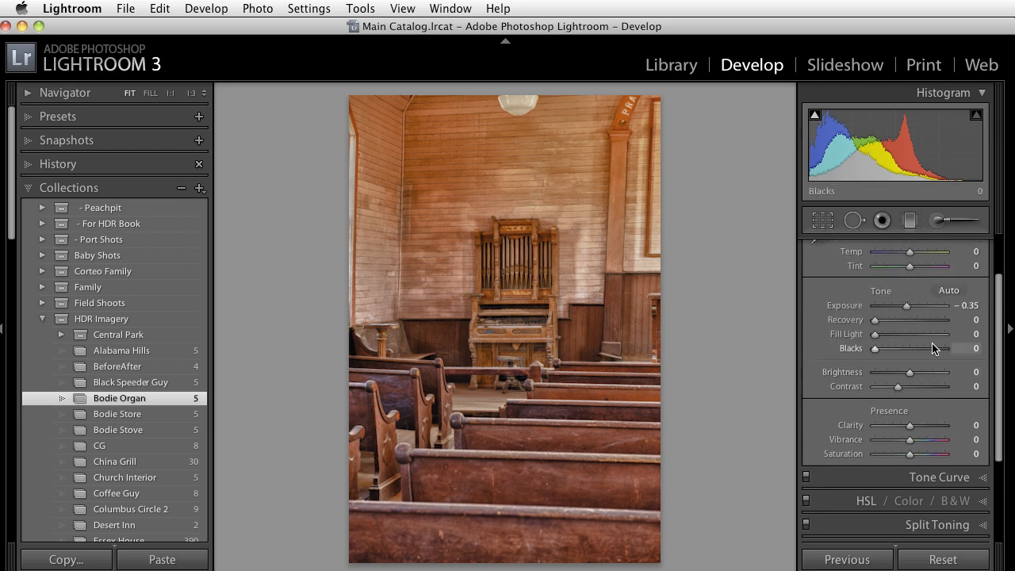
left_click(960, 245)
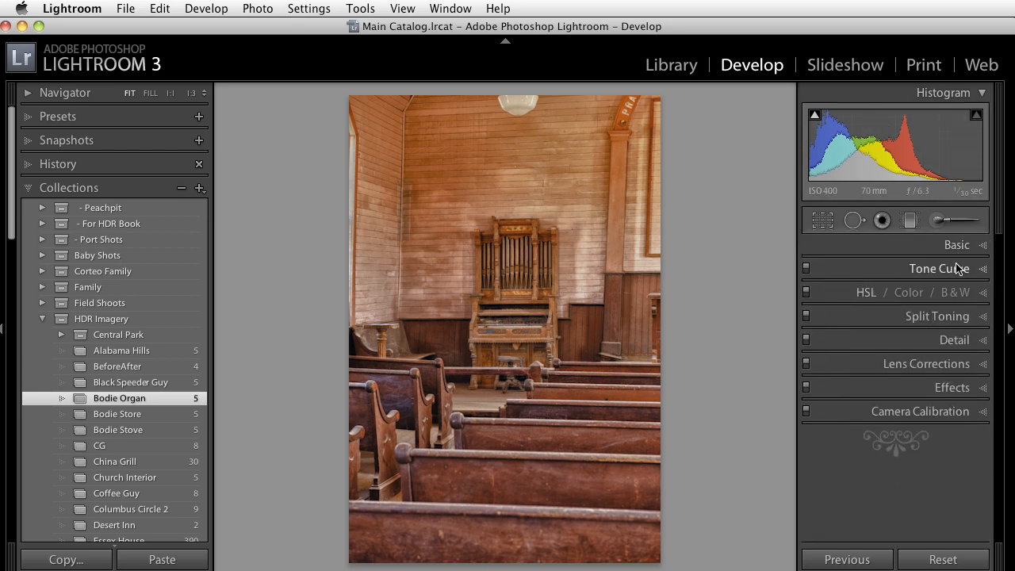
left_click(867, 292)
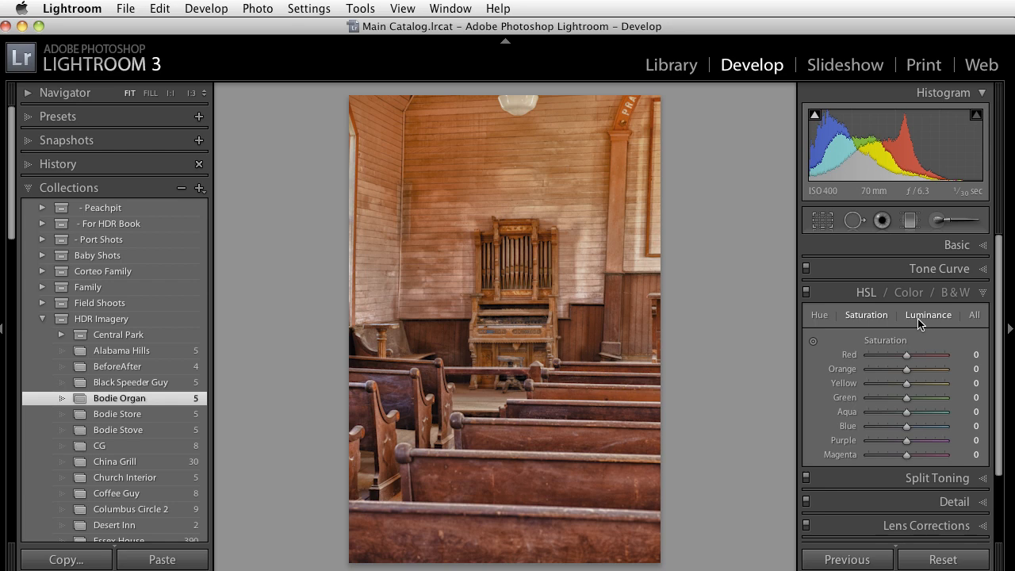
left_click(812, 342)
left_click_drag(614, 281, 616, 328)
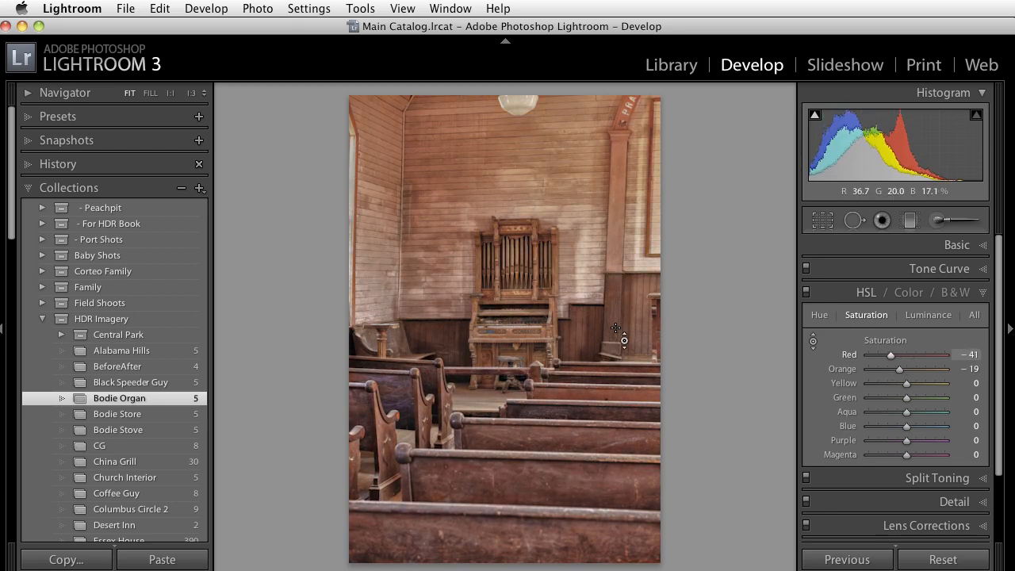
left_click(926, 315)
left_click_drag(616, 299, 623, 320)
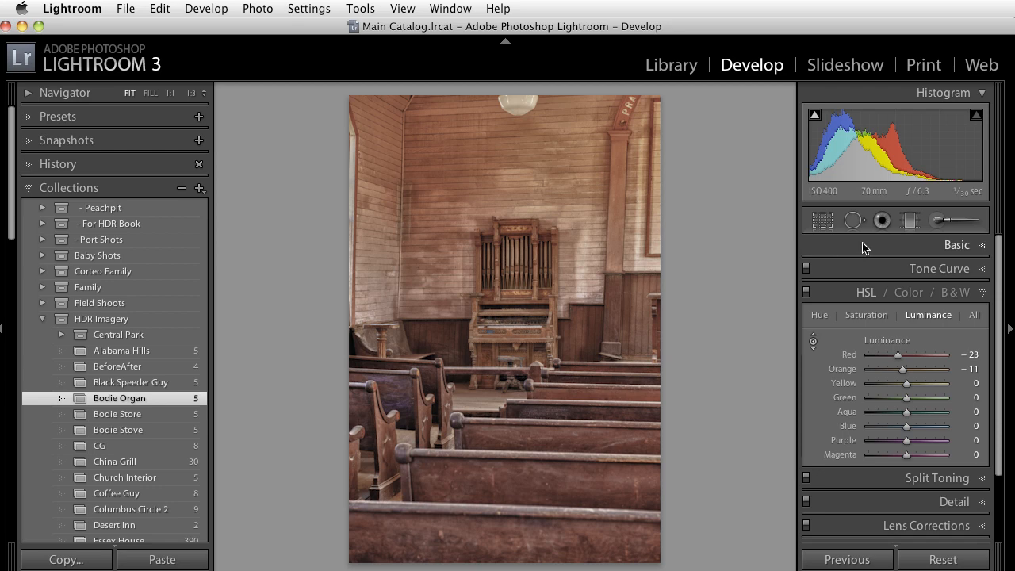
- Shape the tone curve for more contrast, with Lights at +17 and Darks at -29
left_click(923, 268)
left_click_drag(870, 373, 878, 390)
left_click_drag(917, 325, 918, 314)
left_click_drag(869, 380, 870, 387)
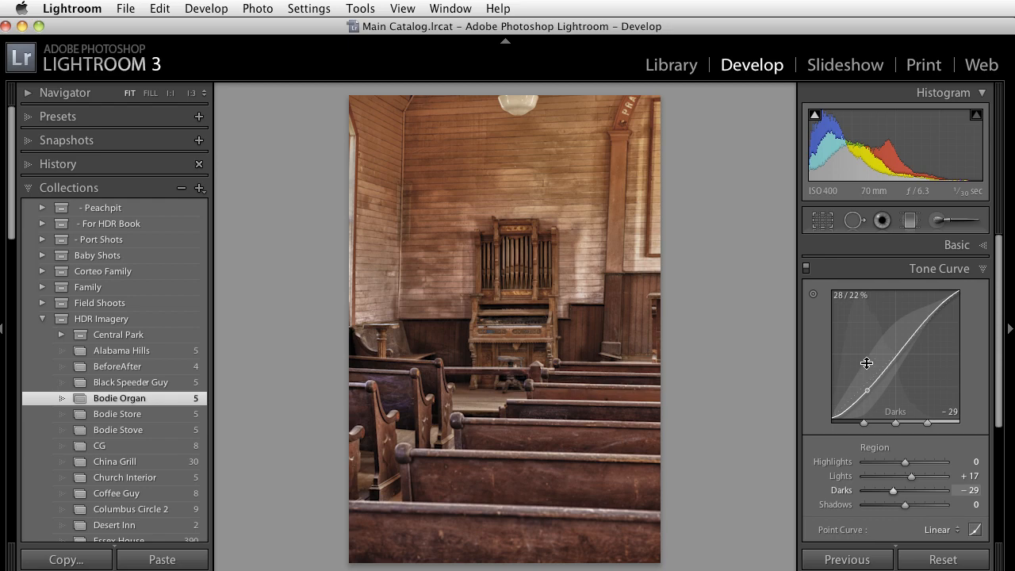
- Minimize the Lightroom window and switch to Photoshop
left_click(21, 26)
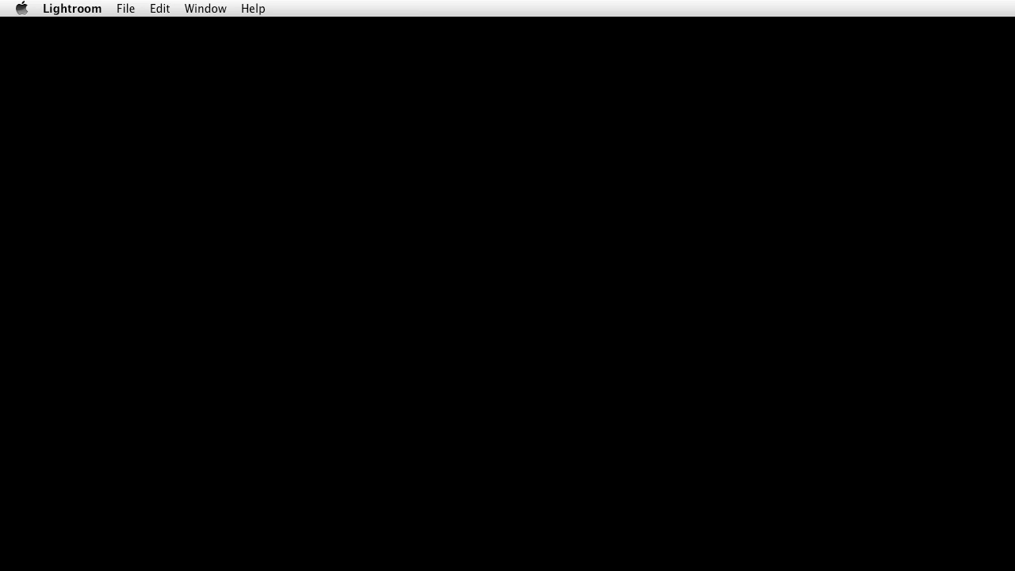
key("super+Tab")
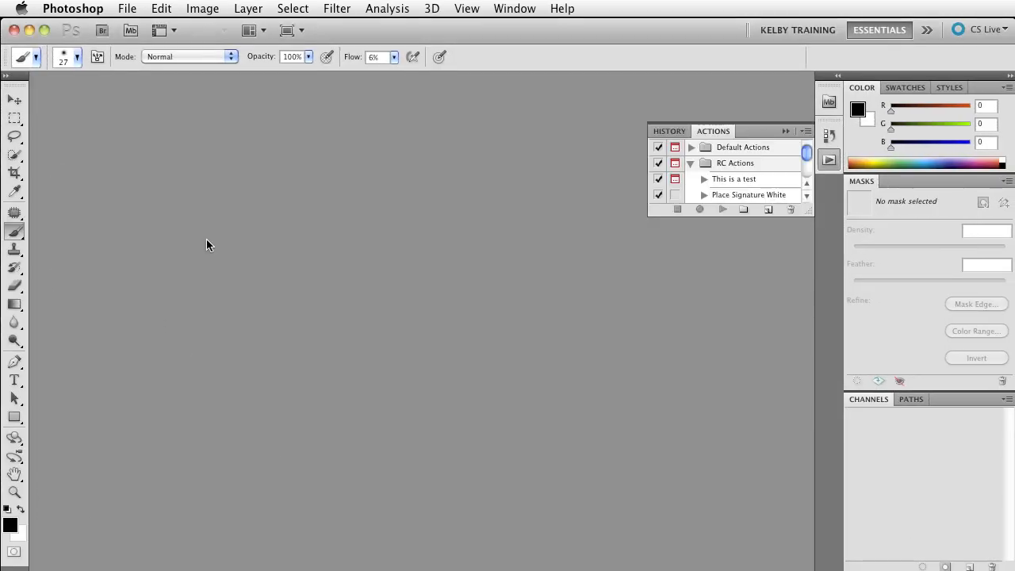
left_click(124, 8)
left_click(139, 42)
left_click(597, 189)
left_click_drag(609, 143, 314, 93)
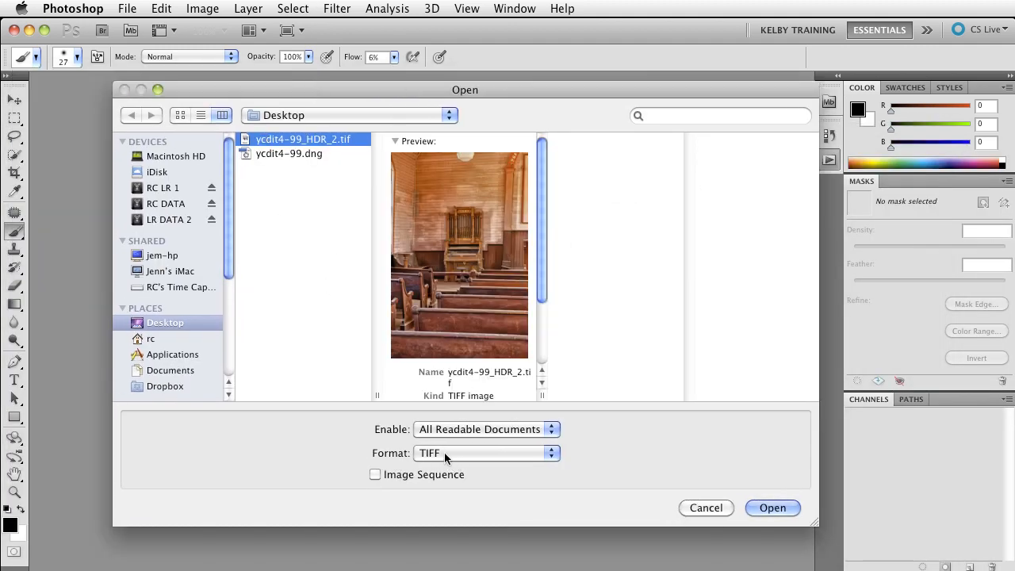
left_click(490, 452)
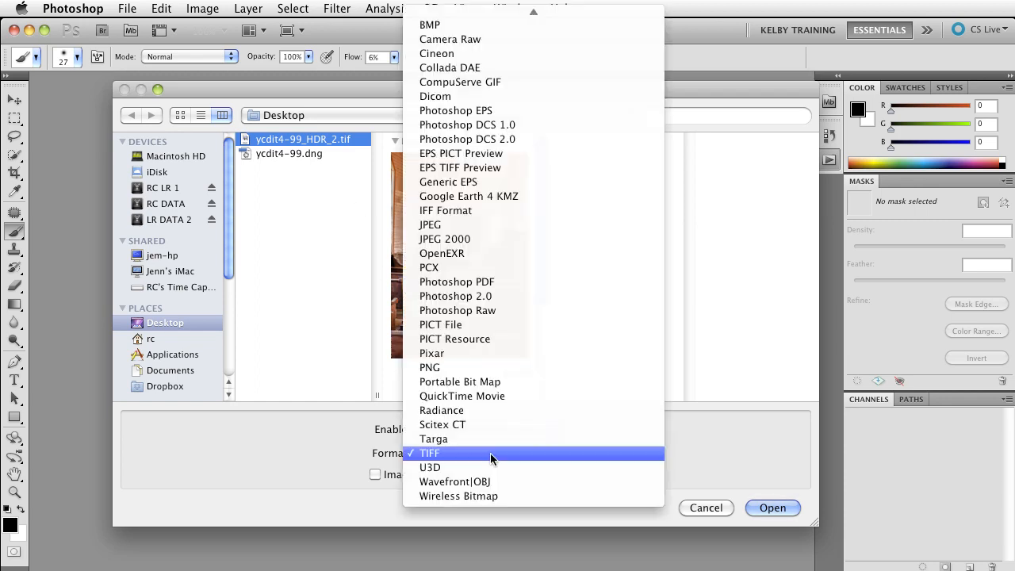
scroll(483, 473, "up", 3)
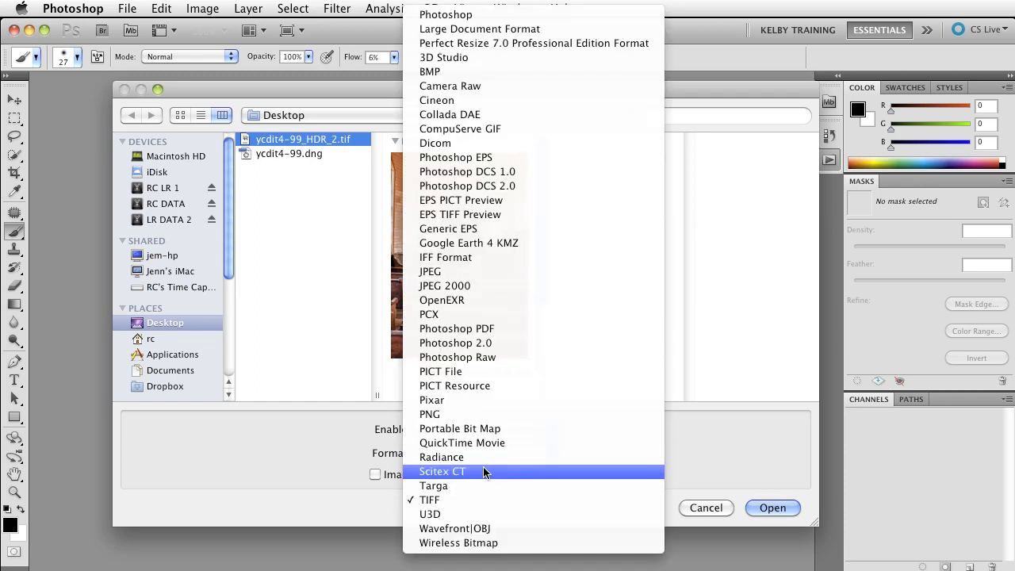
left_click(466, 87)
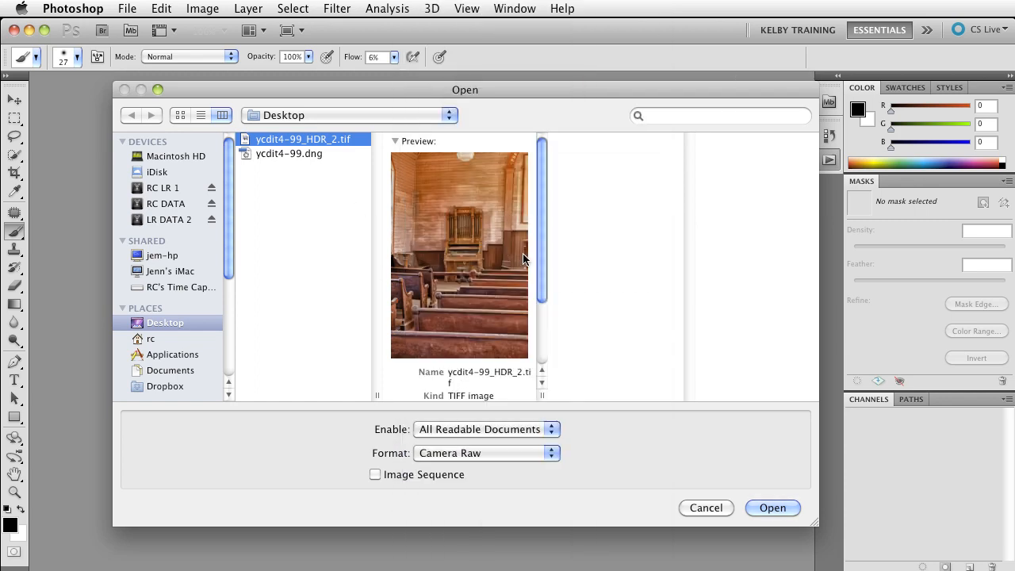
left_click(705, 510)
- Open ycdit4-99_HDR_2.tif from the Desktop using the Camera Raw format
left_click(130, 8)
left_click(139, 43)
left_click(327, 141)
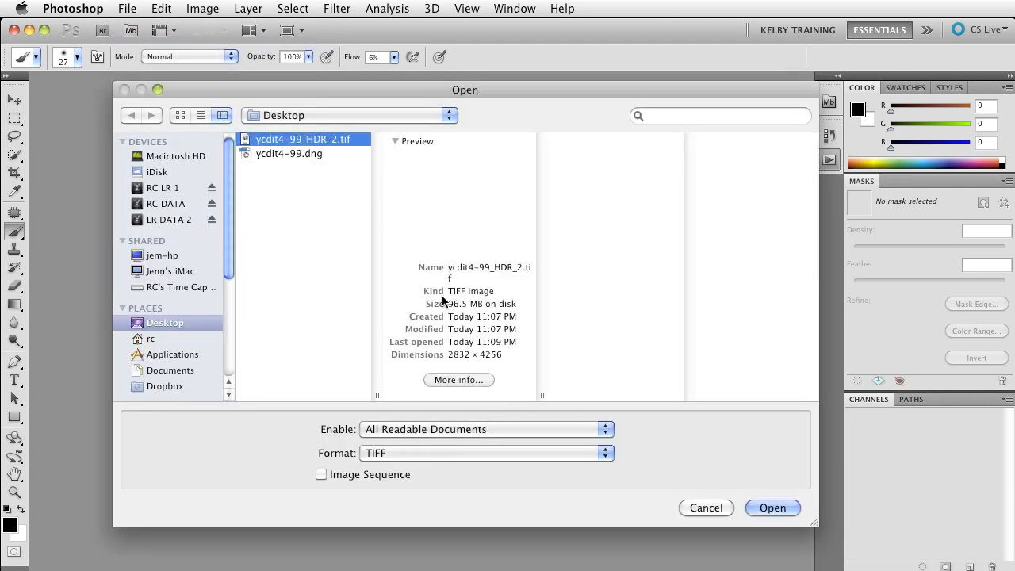
left_click(412, 455)
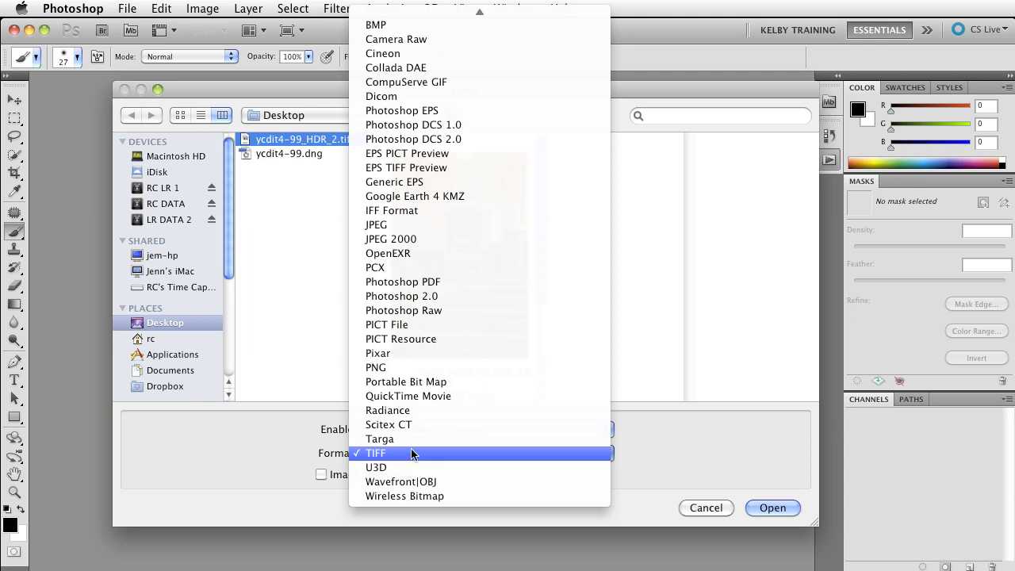
left_click(423, 39)
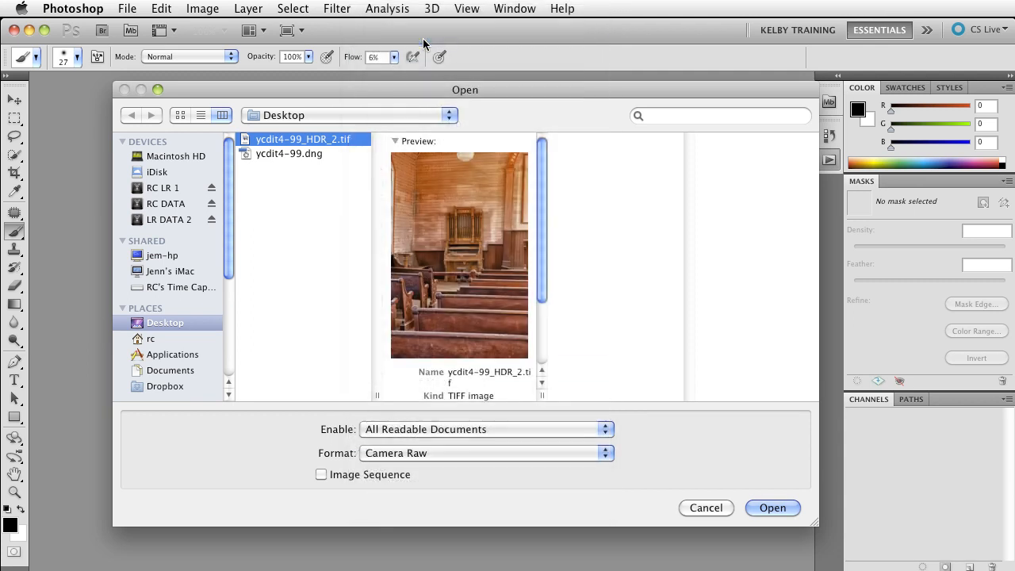
left_click(773, 508)
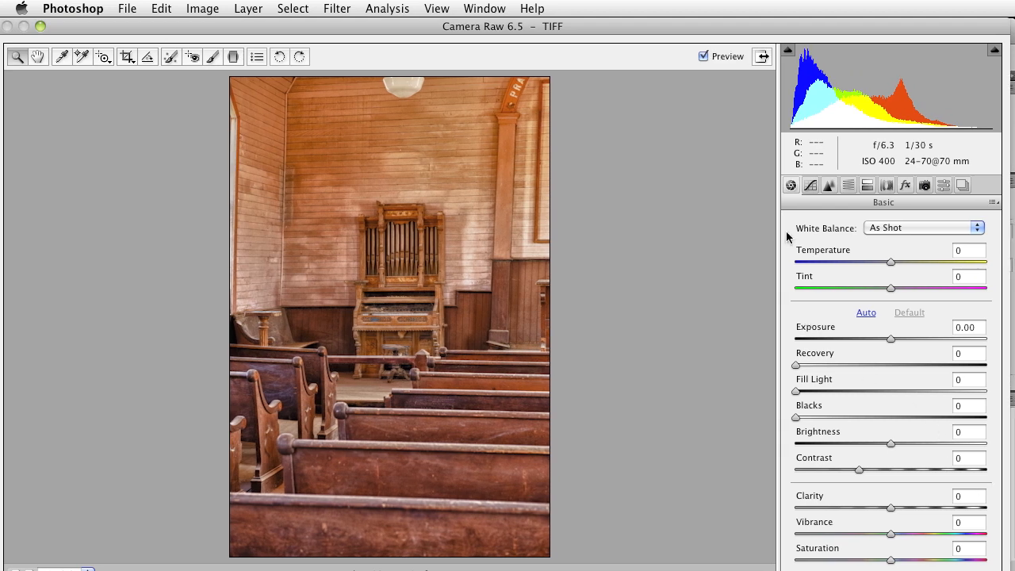
- Set the Exposure to -0.30 and look over the Tone Curve and Detail settings
left_click_drag(889, 340, 883, 340)
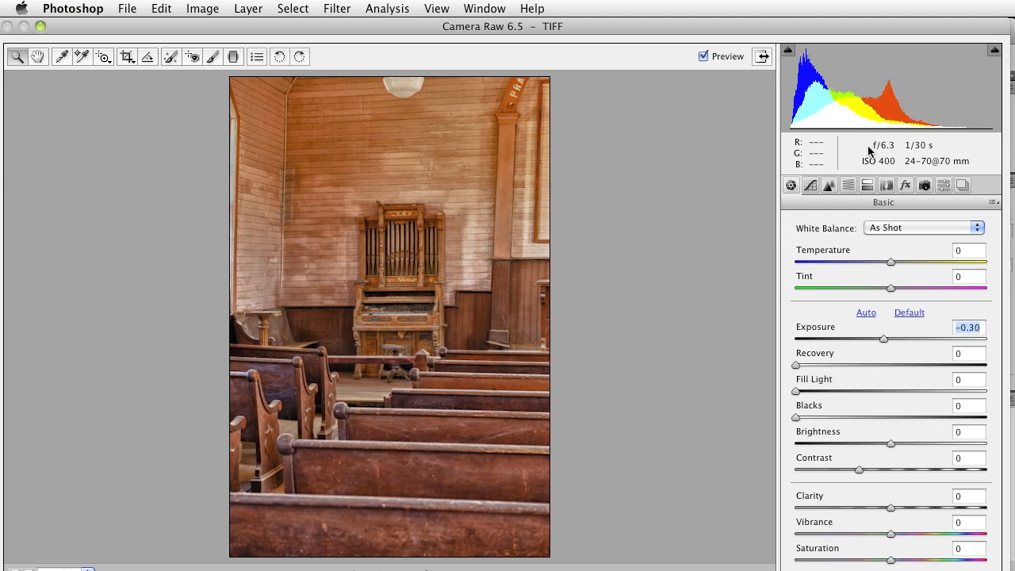
left_click(810, 185)
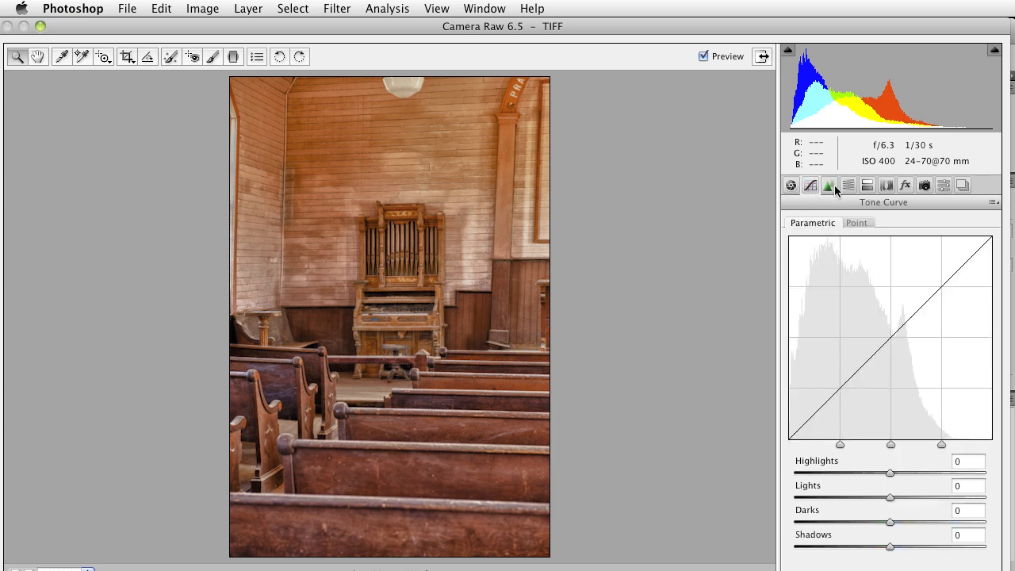
left_click(834, 185)
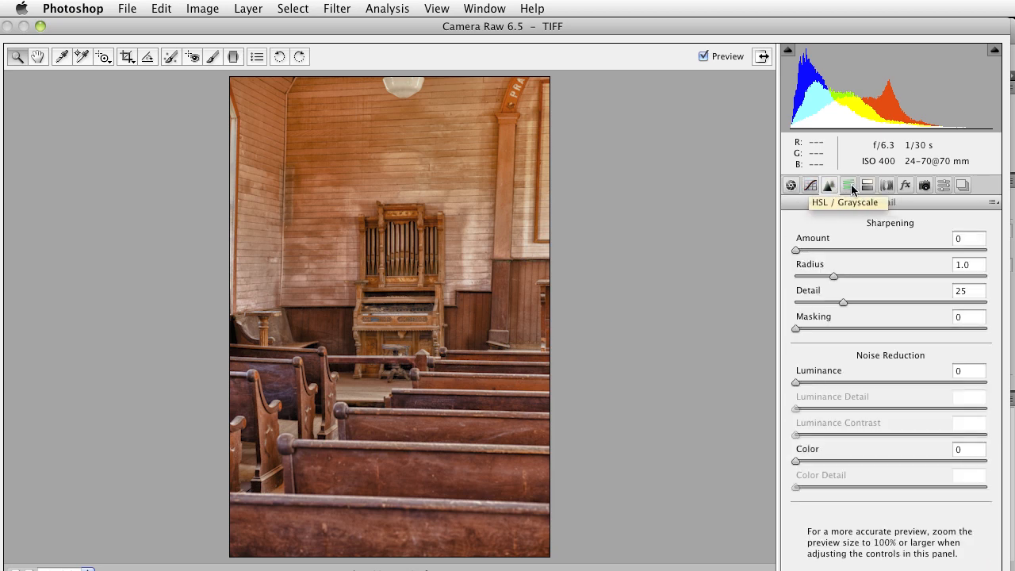
- Set the Reds saturation to -23 and the Reds luminance to -33 in the HSL adjustments
left_click(849, 185)
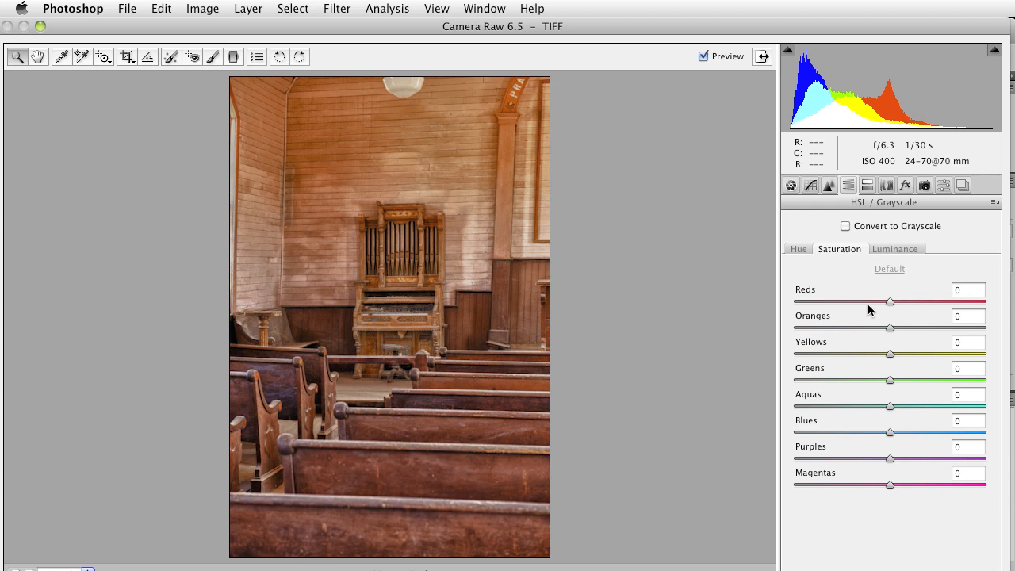
left_click_drag(888, 301, 865, 301)
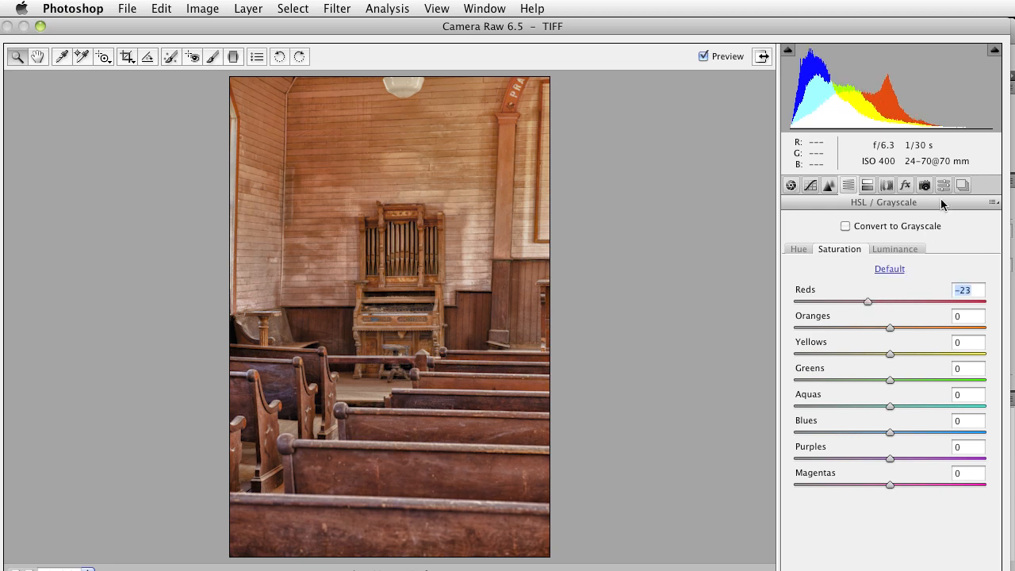
left_click(906, 249)
left_click_drag(890, 303, 859, 304)
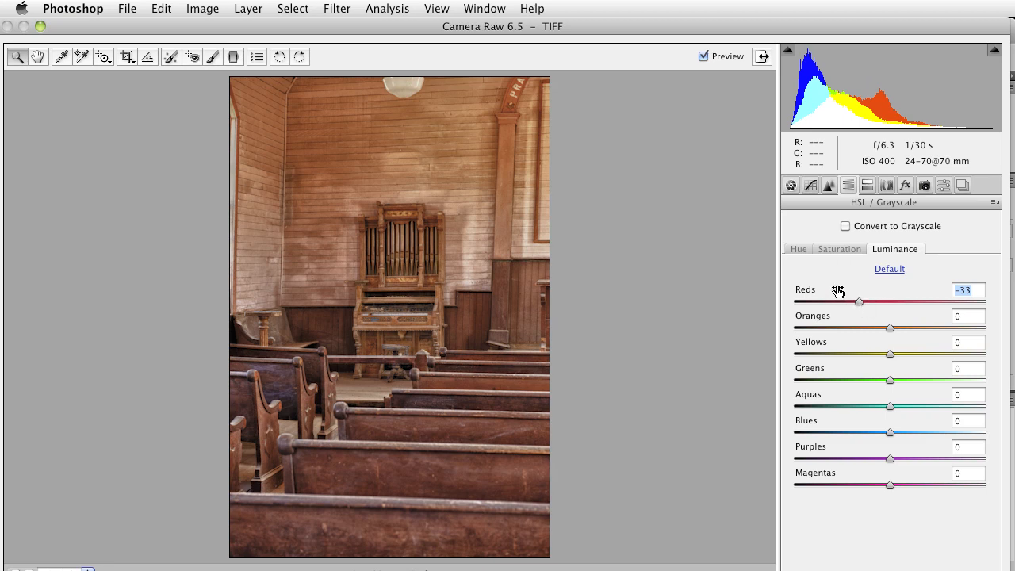
- Set the Luminance noise reduction to 27 and inspect the wall panels, pews and organ close up
left_click(457, 255)
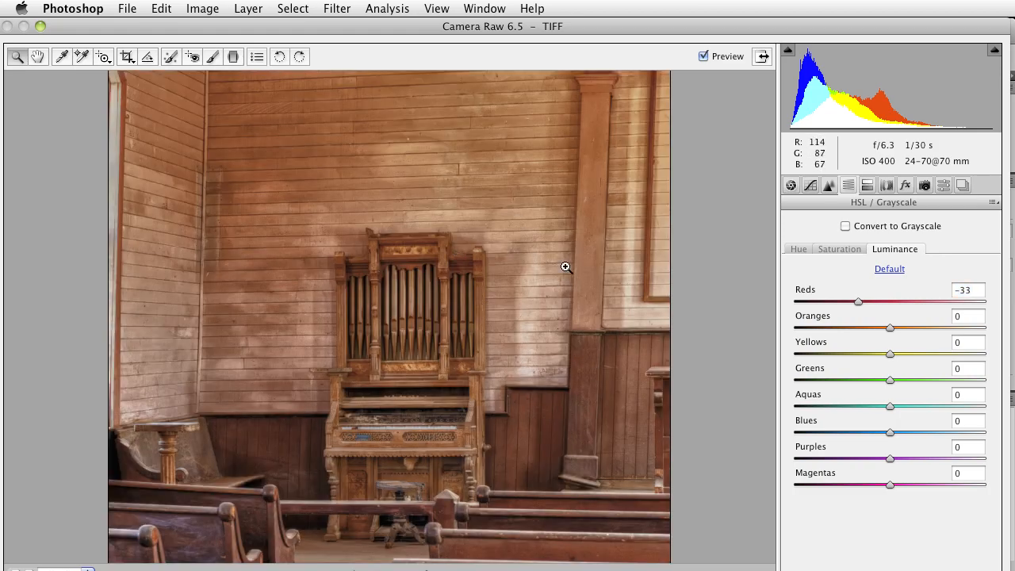
left_click(565, 268)
left_click_drag(636, 409, 784, 526)
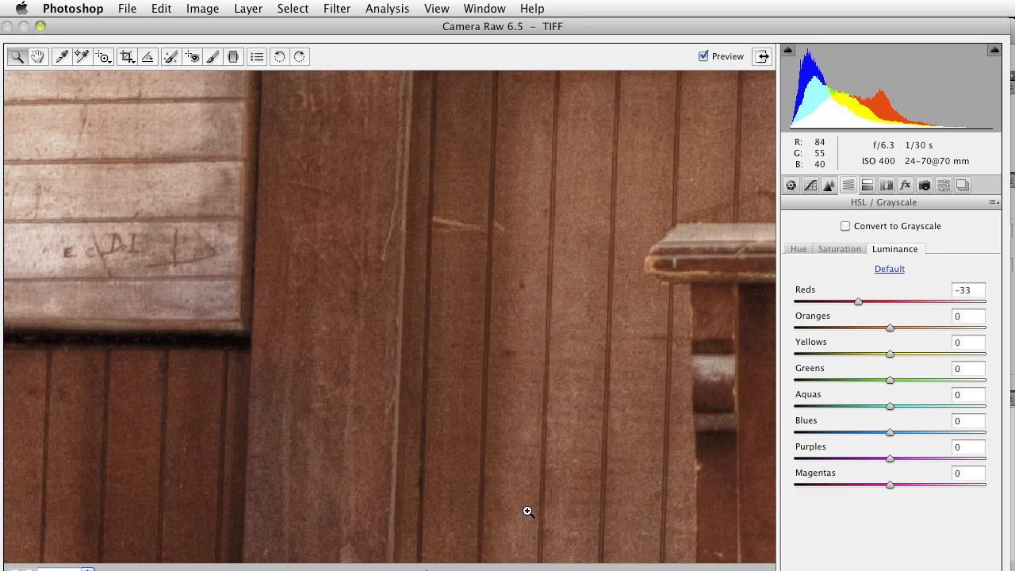
left_click(479, 265, "alt")
left_click(483, 270, "alt")
left_click_drag(556, 362, 515, 270)
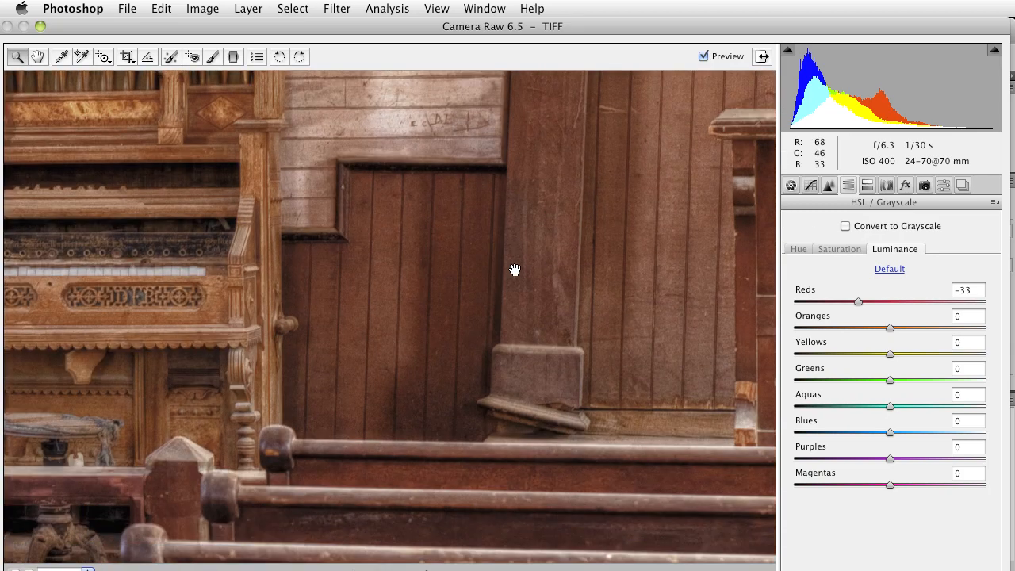
left_click(831, 188)
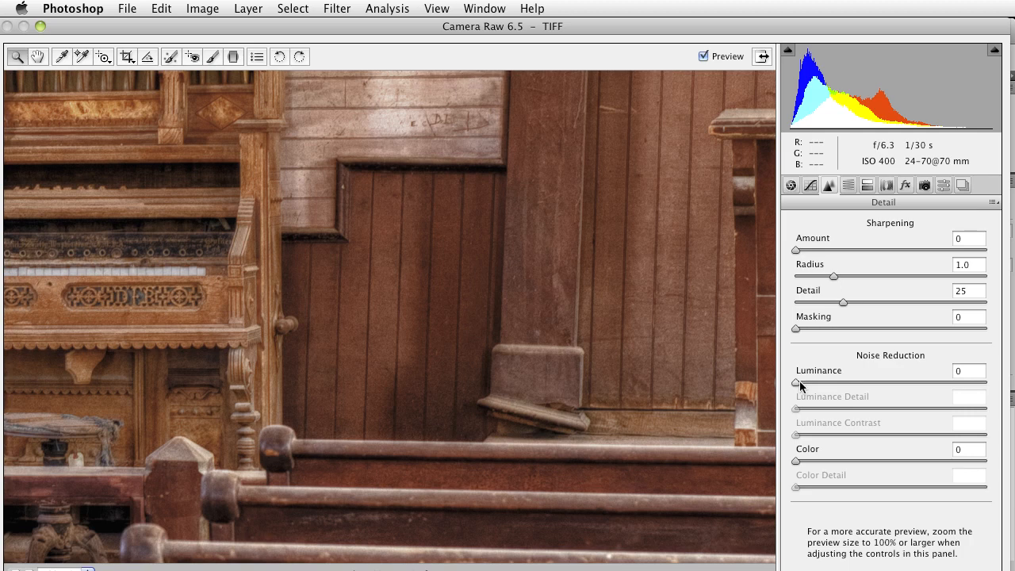
left_click_drag(798, 383, 847, 387)
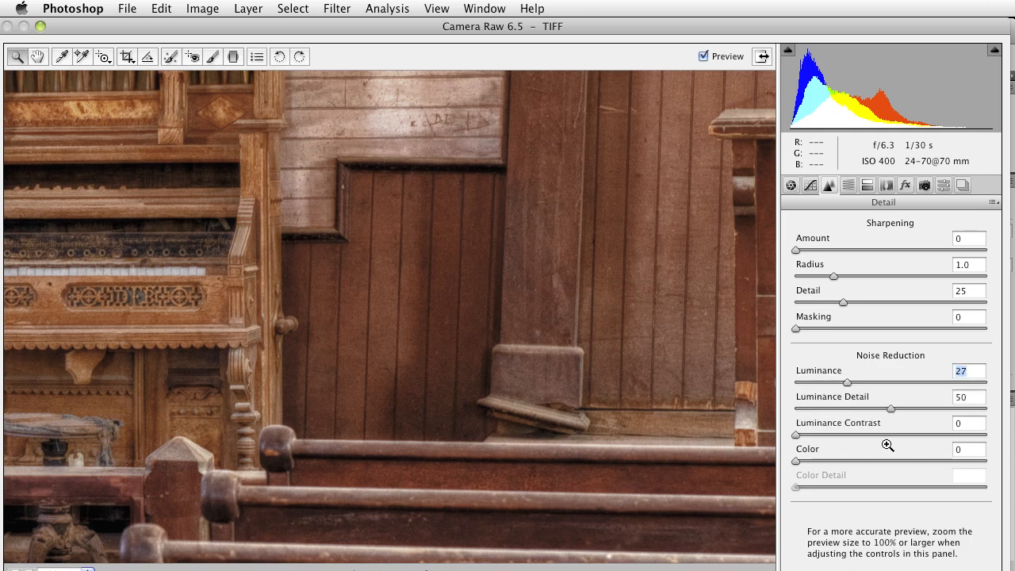
left_click_drag(242, 328, 558, 455)
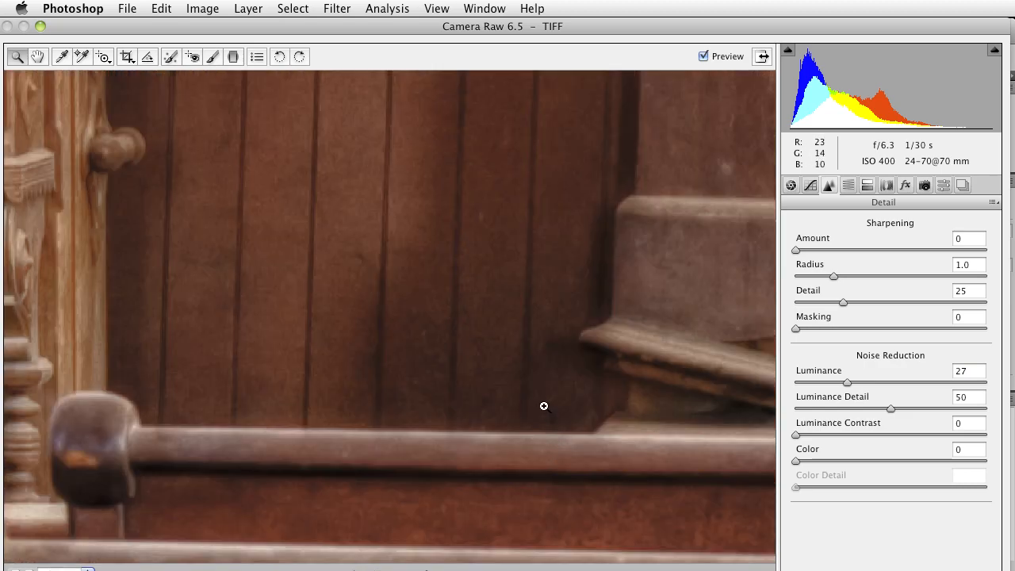
left_click(535, 401, "alt")
left_click(535, 401, "alt")
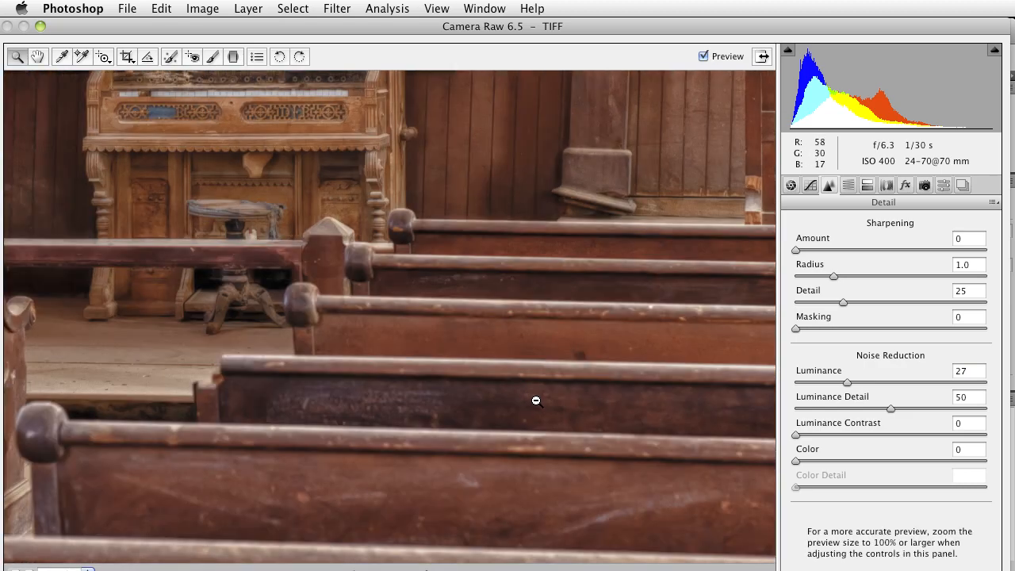
left_click_drag(265, 170, 426, 478)
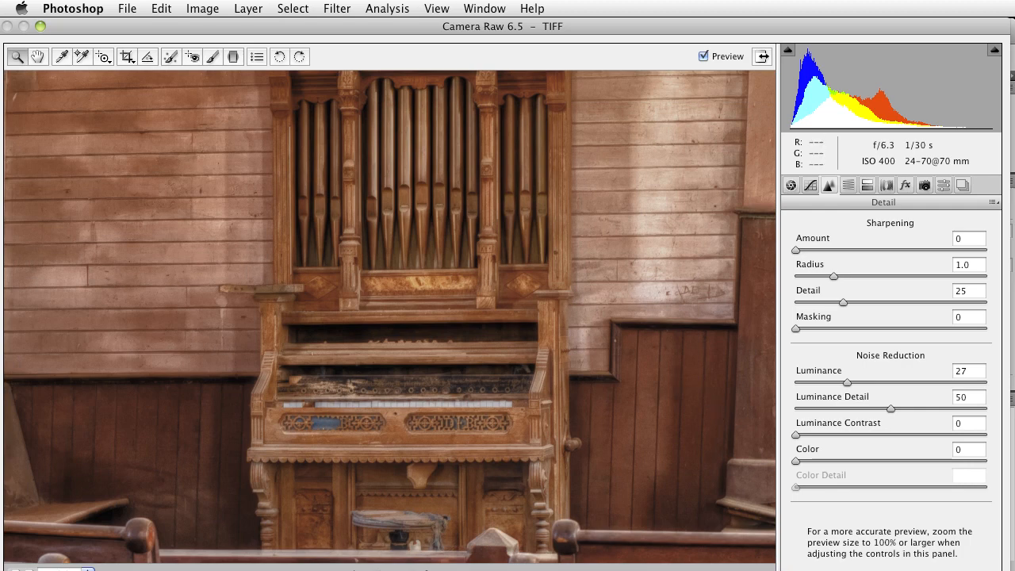
- Switch back to Lightroom, collapse the Tone Curve and show the Sharpening and Noise Reduction settings under Detail
key("super+Tab")
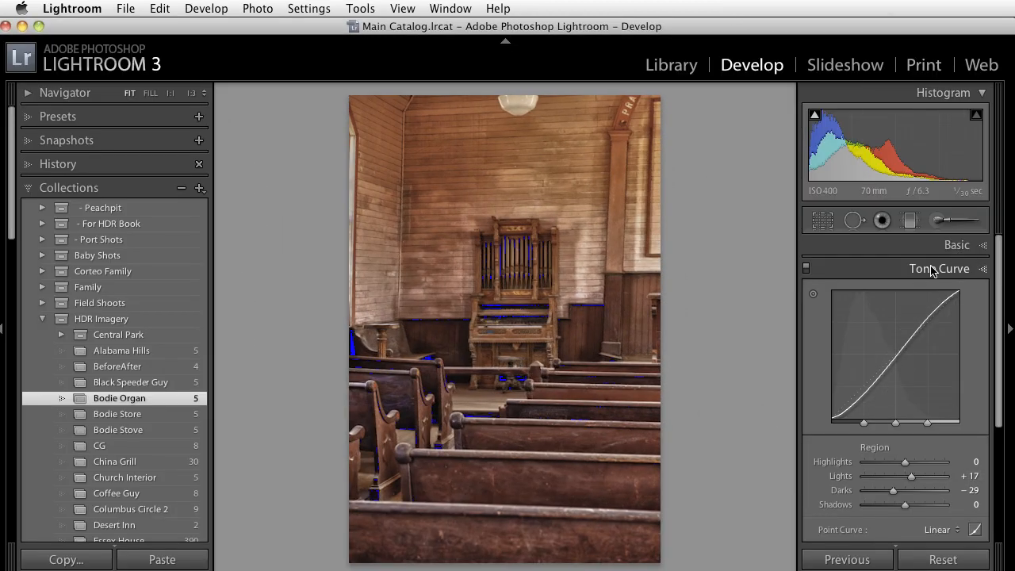
left_click(936, 268)
left_click(958, 343)
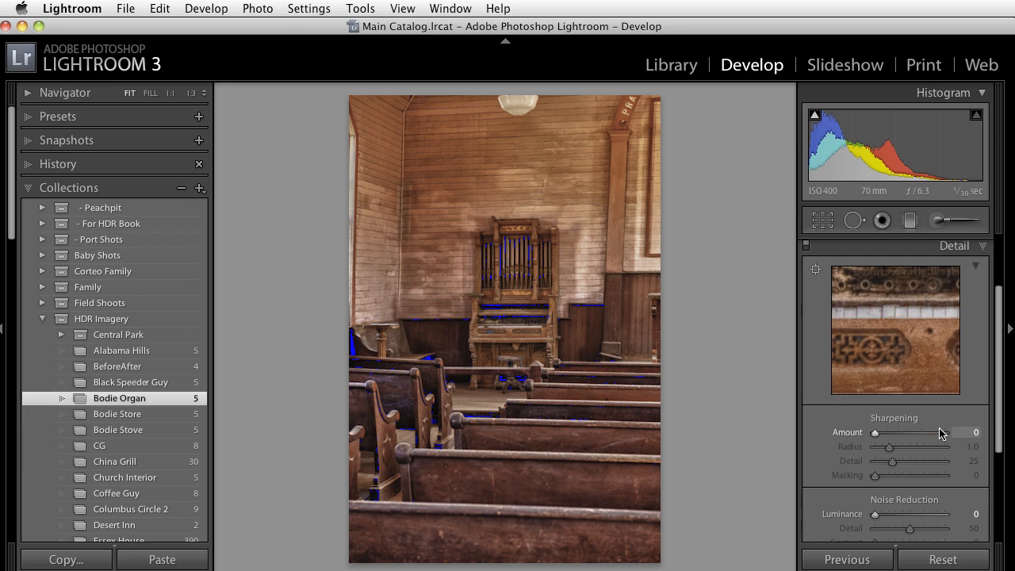
scroll(920, 444, "down", 2)
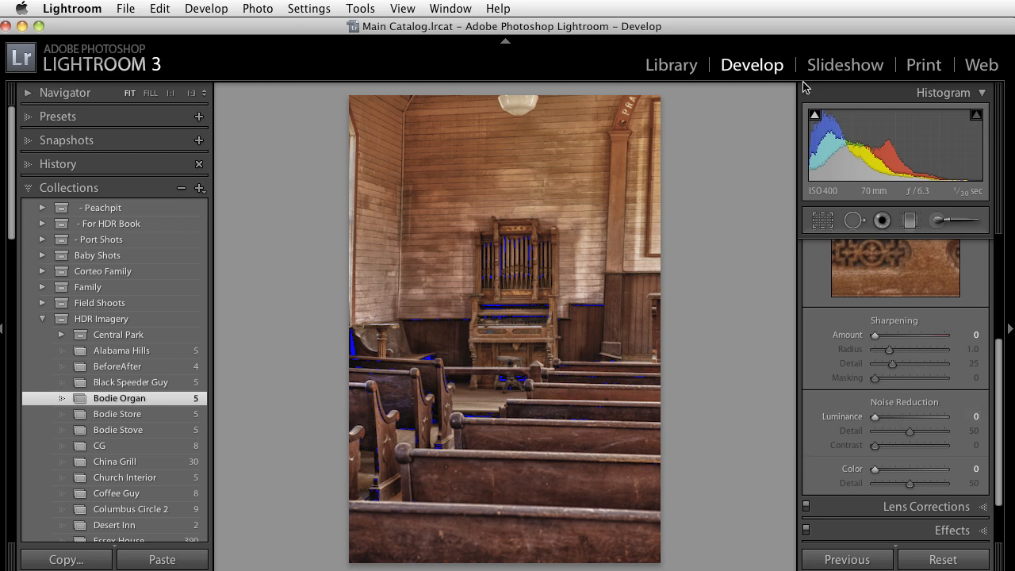
- Set the Fill Light to 7 in the Basic adjustments while checking the shadow clipping
left_click(814, 115)
scroll(954, 385, "up", 2)
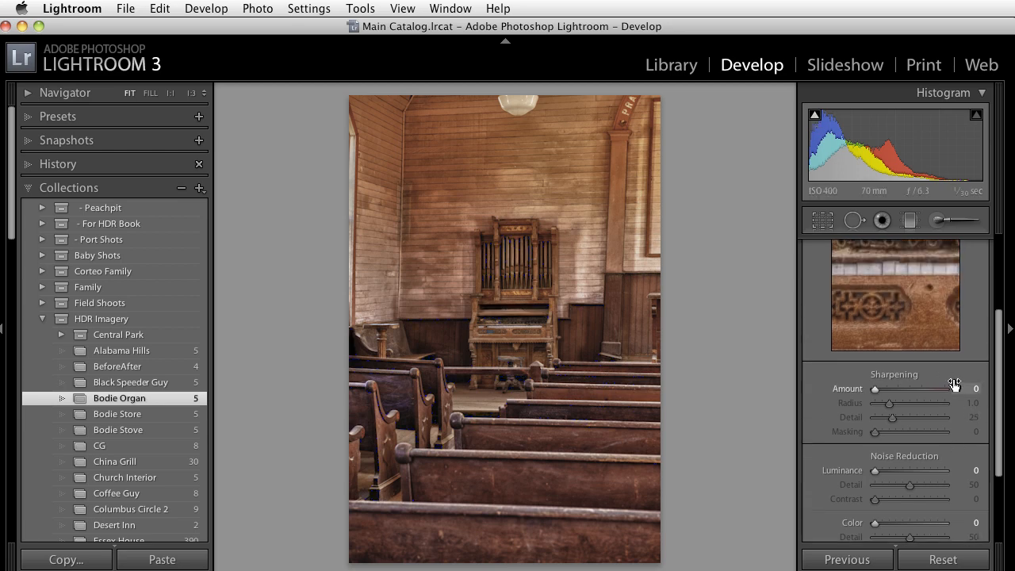
scroll(954, 385, "up", 5)
left_click(956, 247)
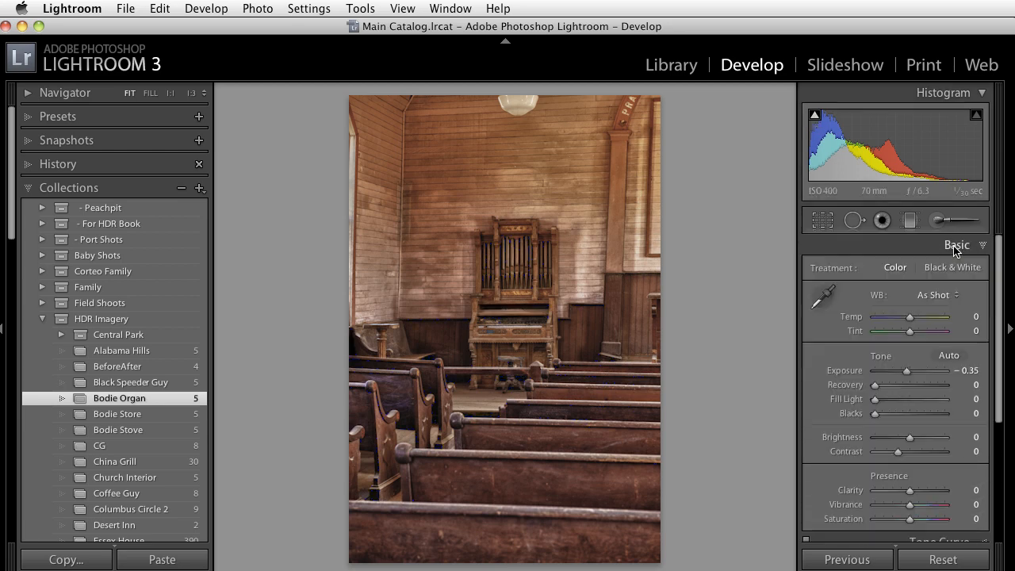
left_click_drag(875, 401, 880, 403)
mouse_move(817, 117)
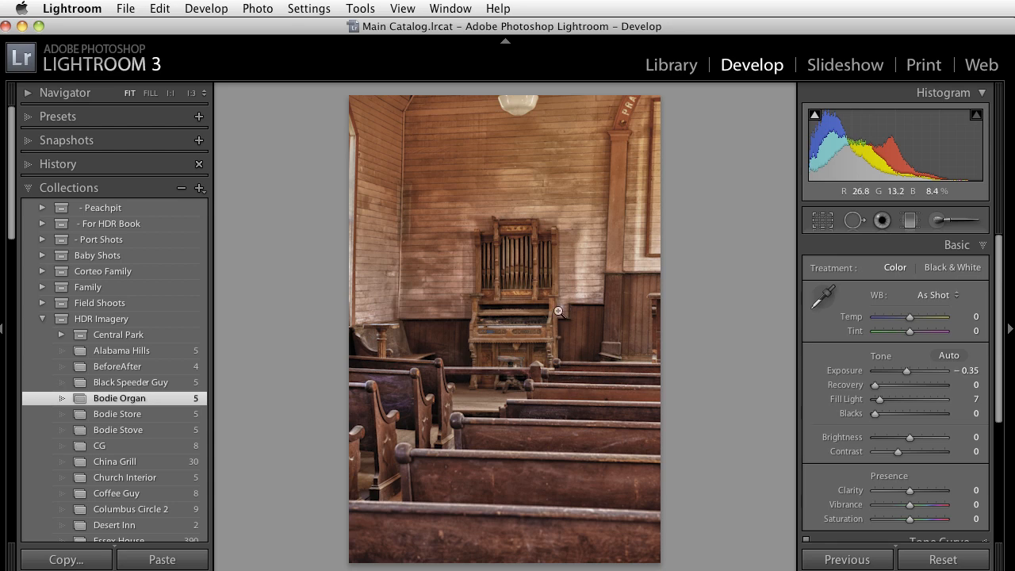
right_click(378, 112)
mouse_move(496, 231)
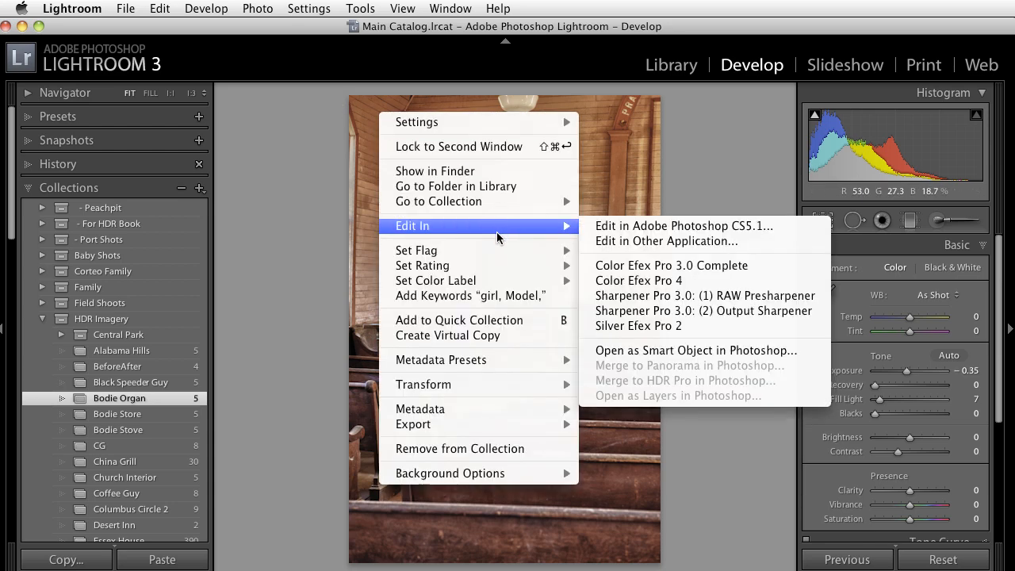
left_click(728, 176)
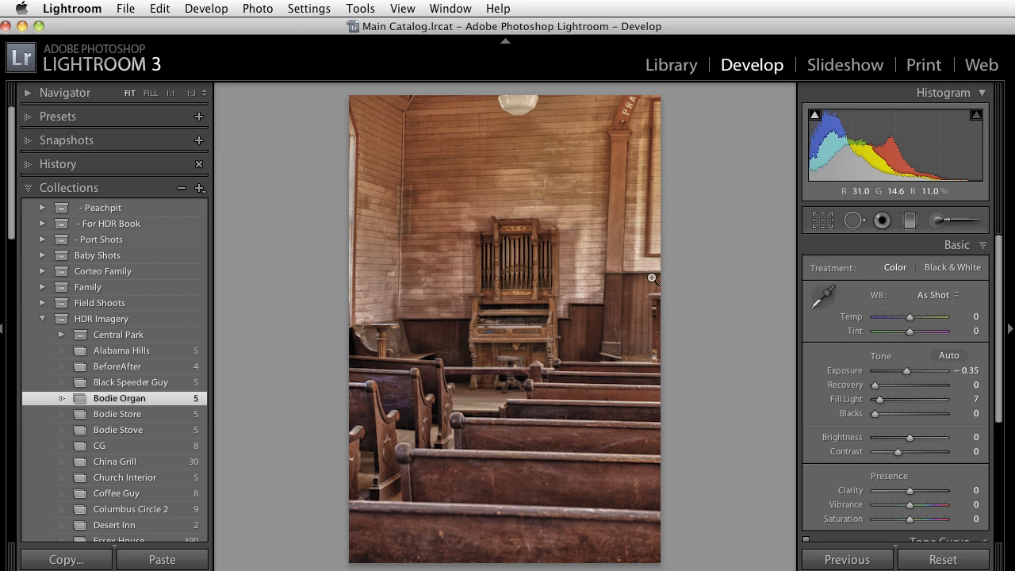
- Crop the photo with the Original aspect locked, reposition it in the frame and trim the ceiling lamp and window edge
key("r")
key("r")
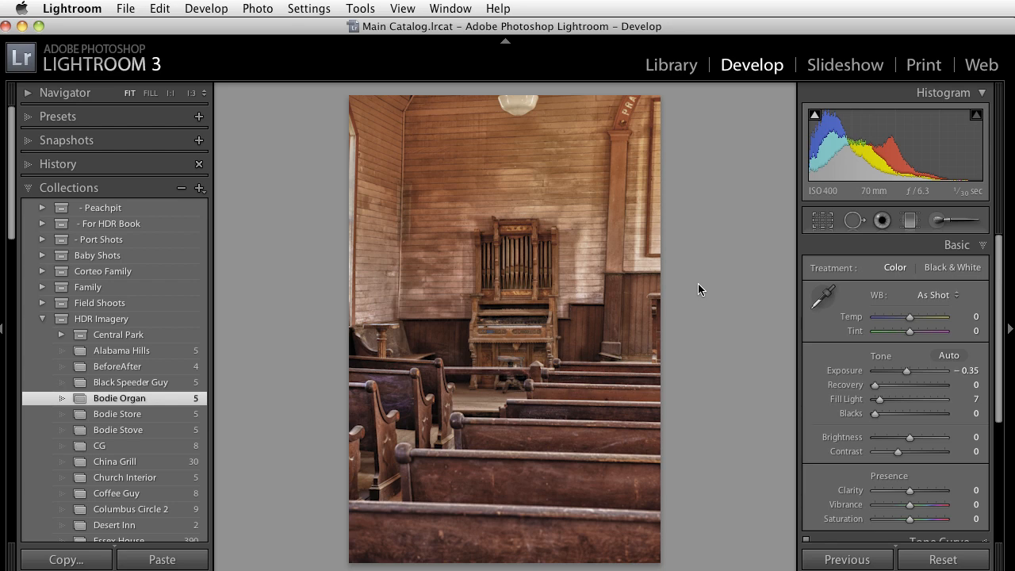
key("r")
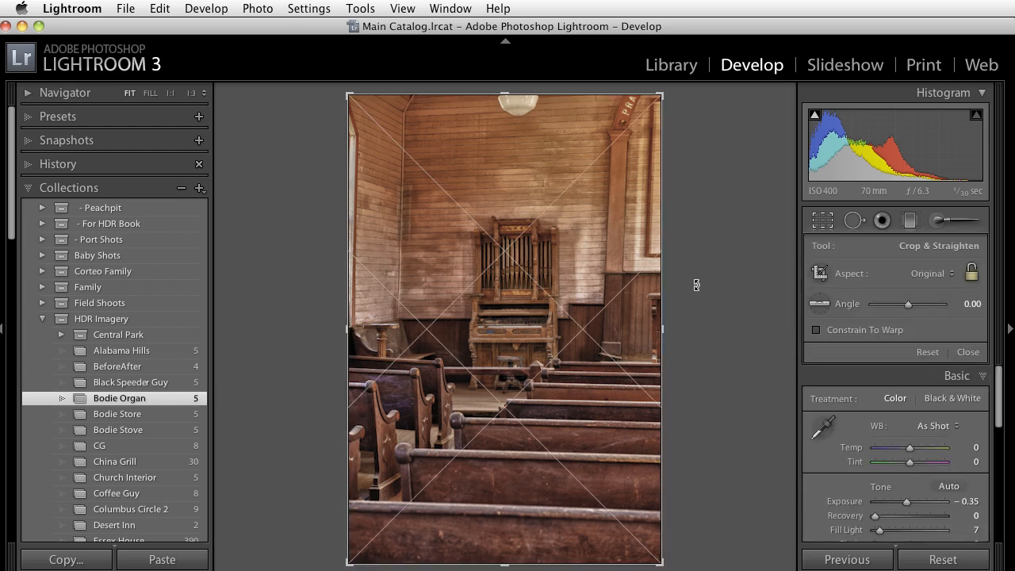
key("r")
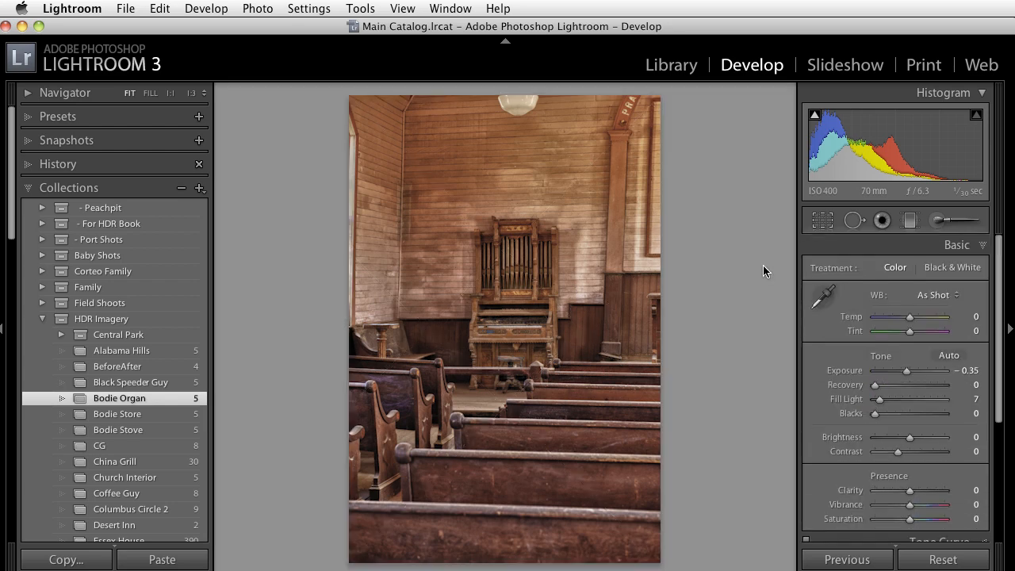
left_click(825, 223)
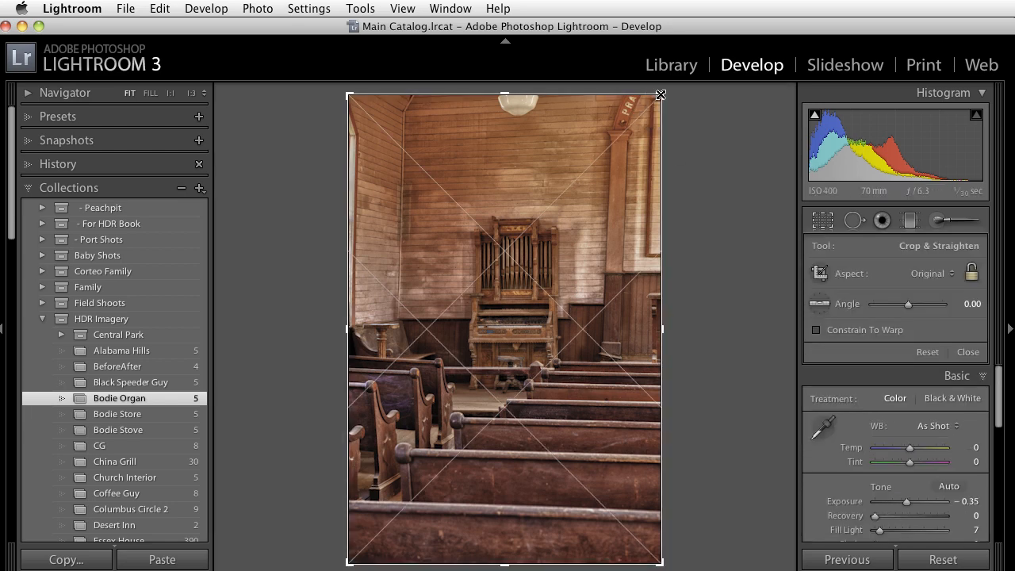
left_click_drag(664, 116, 646, 155)
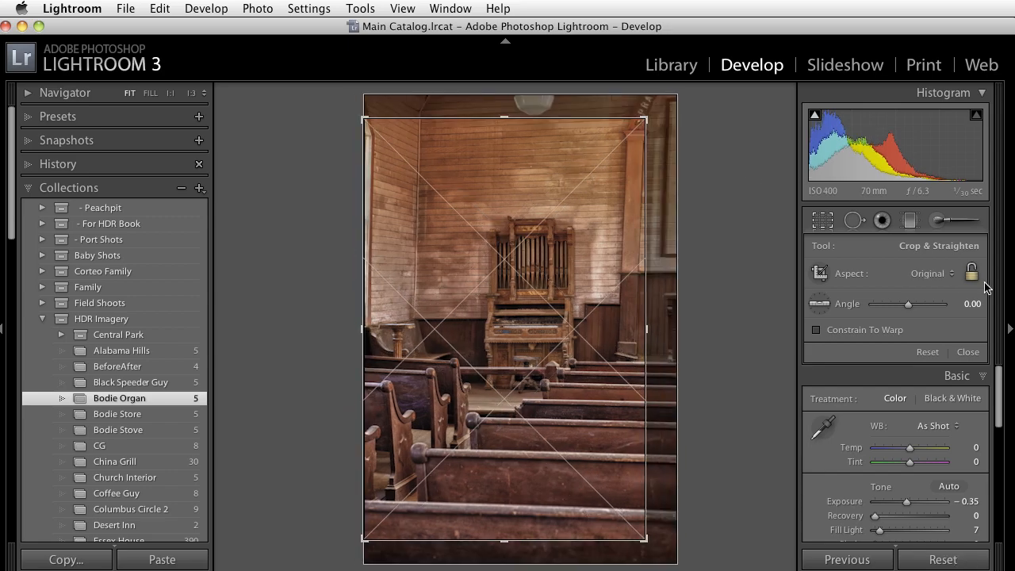
left_click_drag(601, 195, 560, 176)
- Cycle through the crop guide overlays, comparing the thirds, grid, golden ratio, golden spiral, triangle and diagonal guides over the organ and pews
key("o")
key("o")
key("o")
key("o")
key("o")
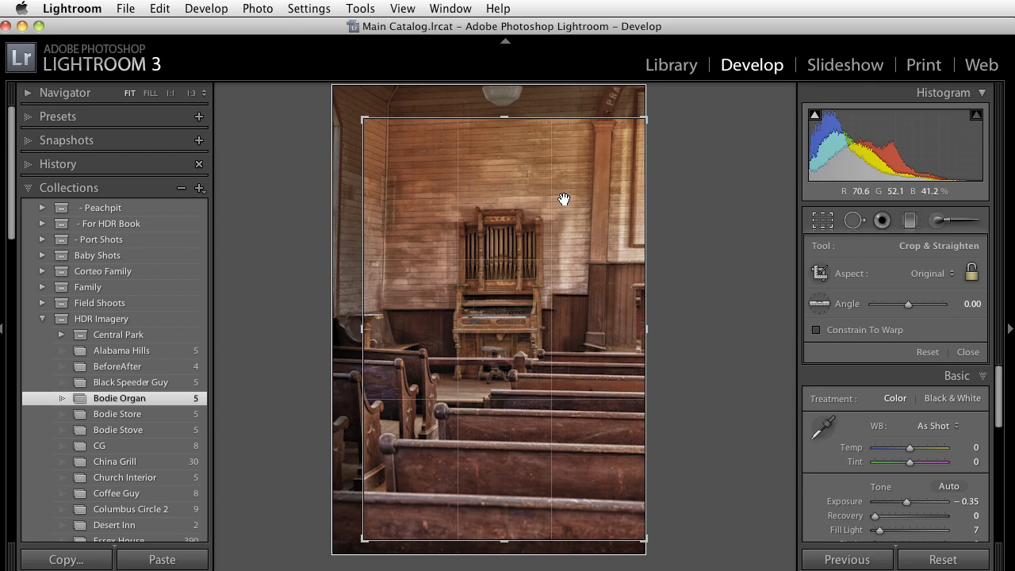
key("o")
key("o")
key("o")
key("o")
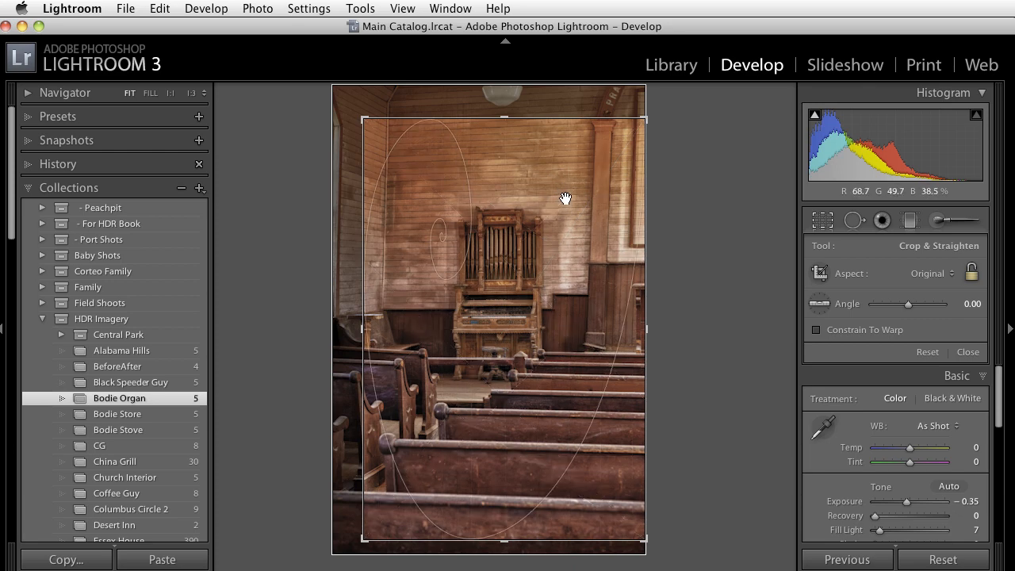
key("o")
key("o")
key("o")
key("o")
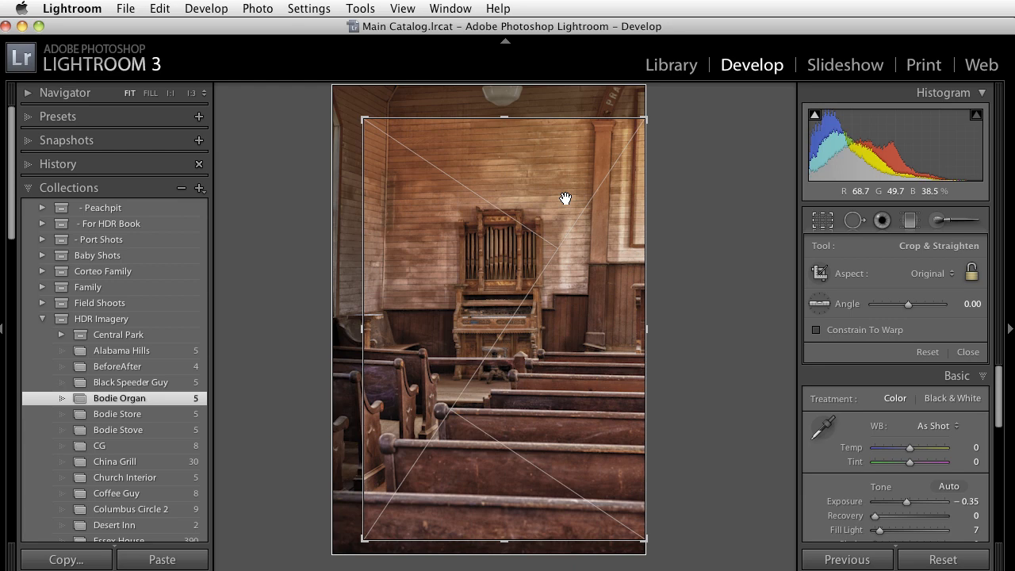
key("o")
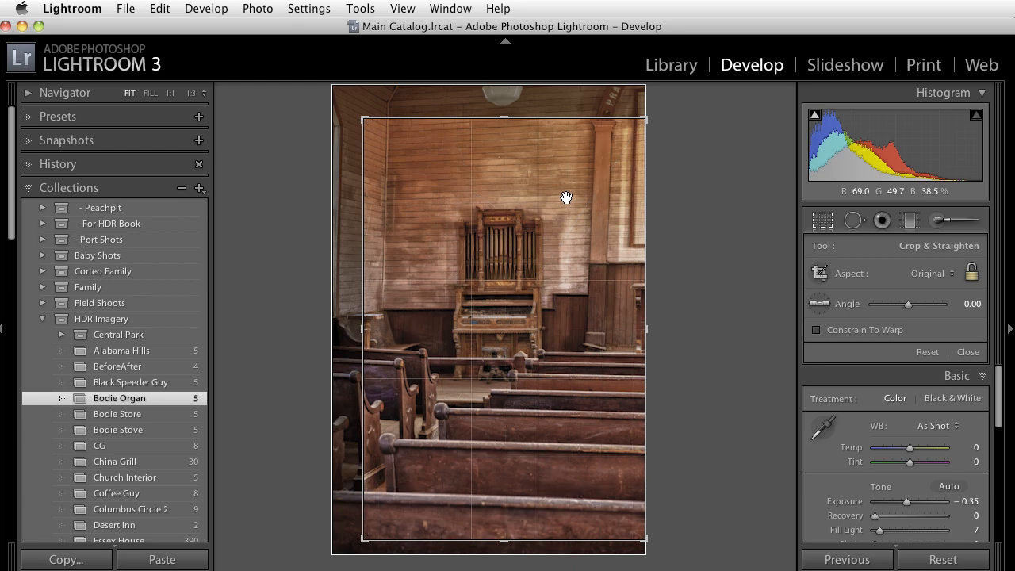
key("o")
key("o")
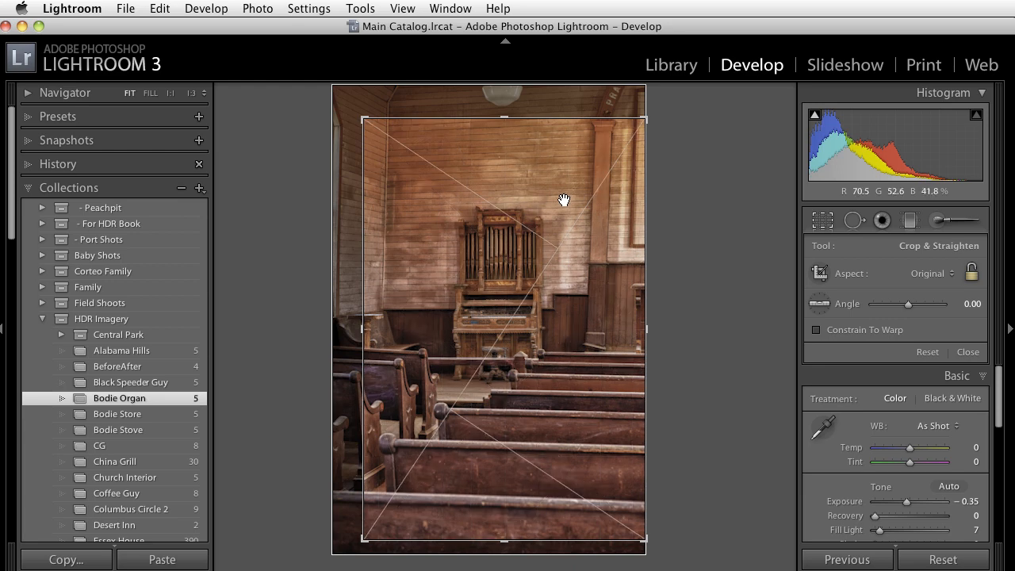
key("o")
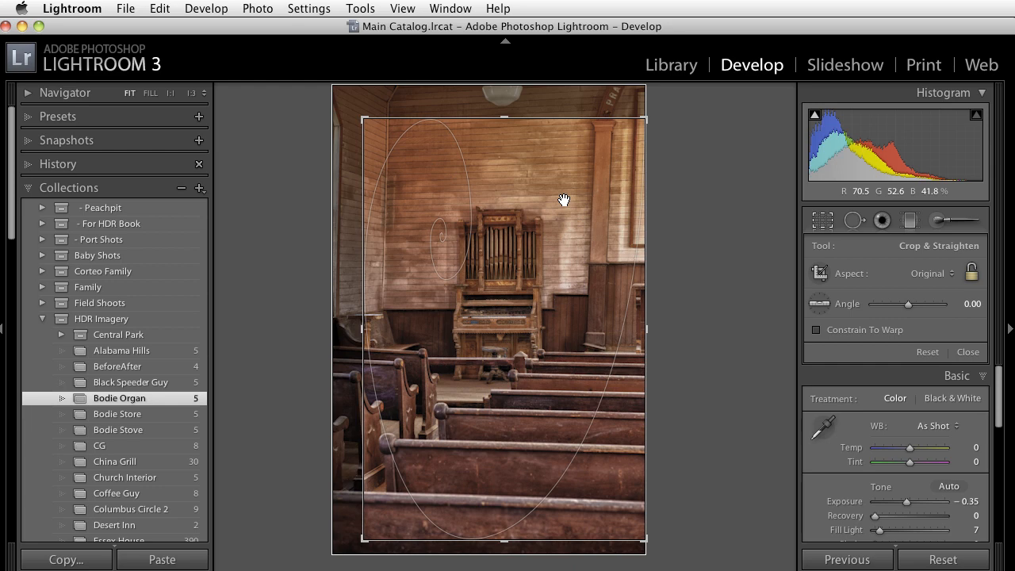
key("o")
key("o")
key("o")
key("o")
key("o")
key("o")
key("o")
key("o")
key("o")
key("o")
key("o")
key("o")
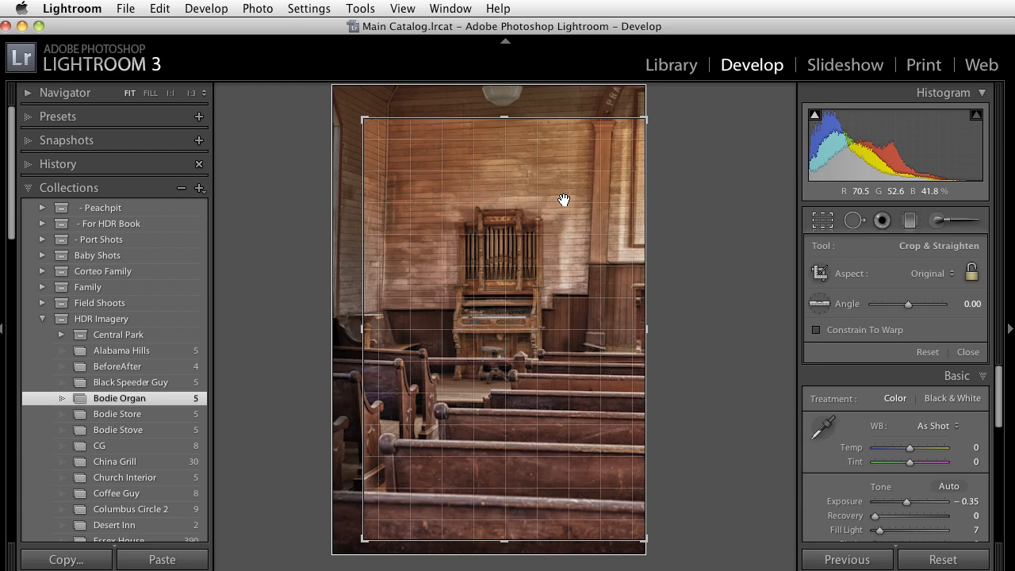
key("o")
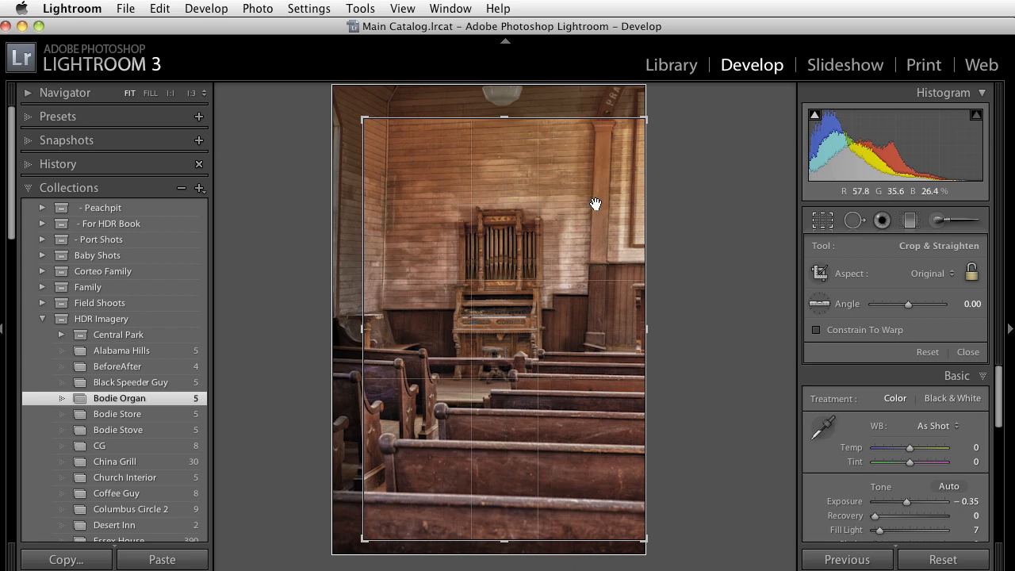
key("o")
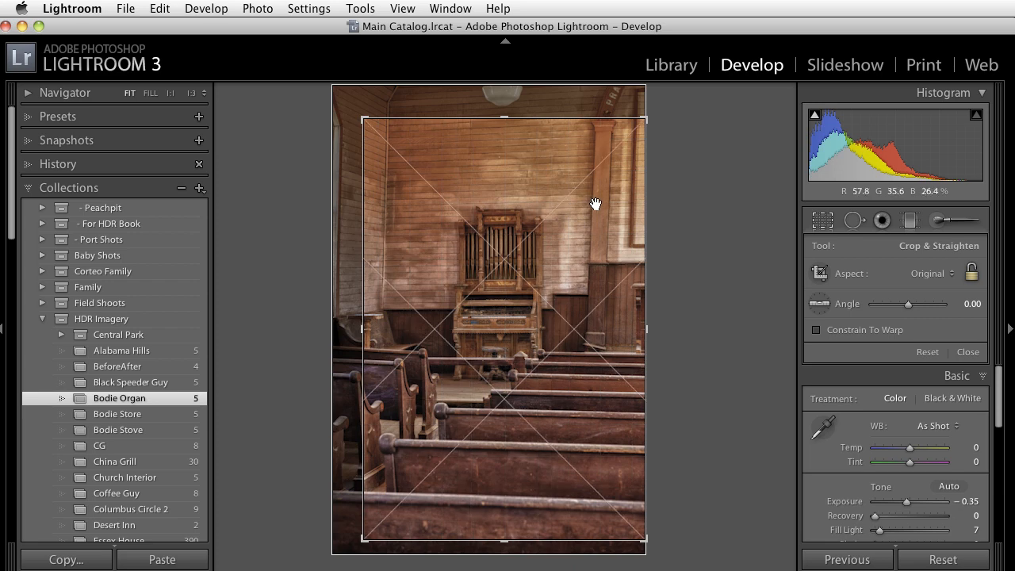
key("o")
key("o")
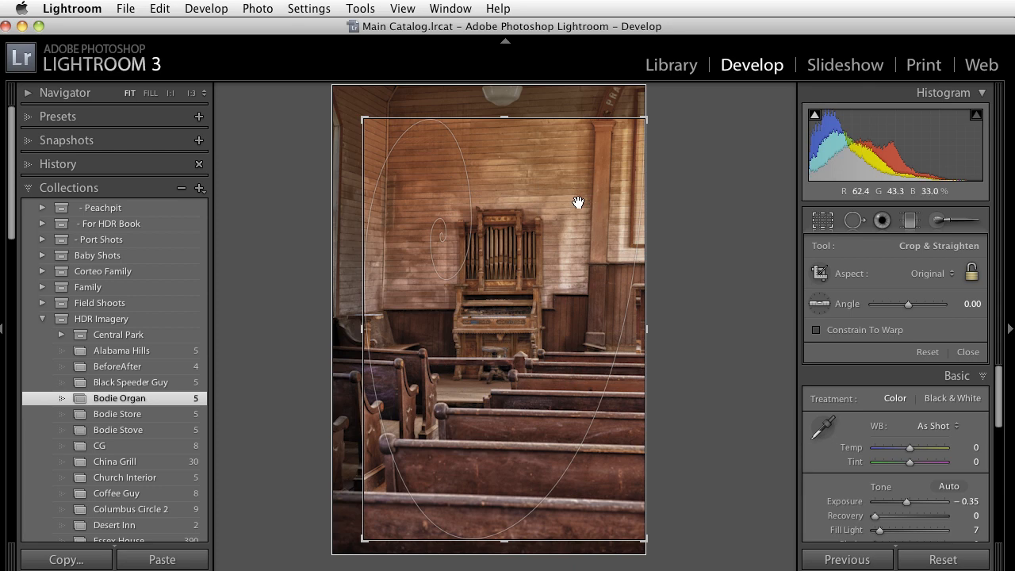
key("o")
key("o")
key("o")
key("o")
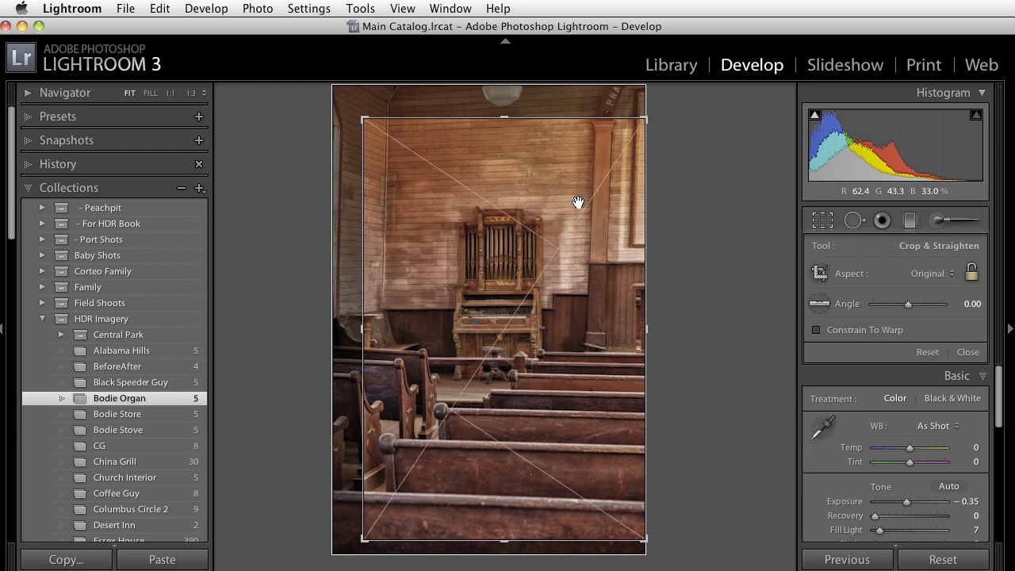
key("o")
key("o")
key("o")
key("o")
key("o")
key("o")
key("o")
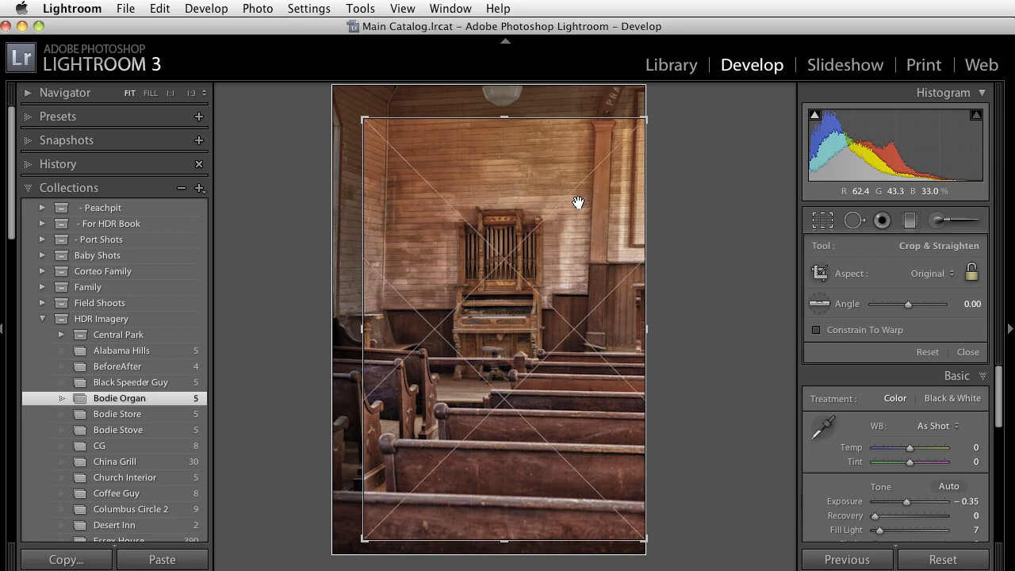
key("o")
key("o")
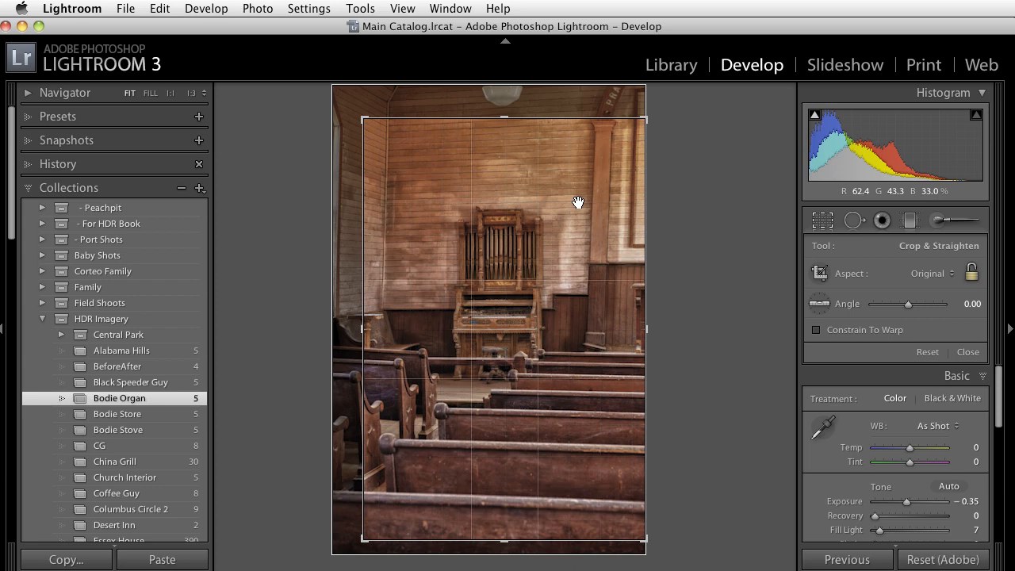
key("o")
key("o")
- Rotate the golden spiral crop overlay through its different orientations over the photo
key("shift+o")
key("shift+o")
key("shift+o")
key("shift+o")
key("shift+o")
key("shift+o")
key("o")
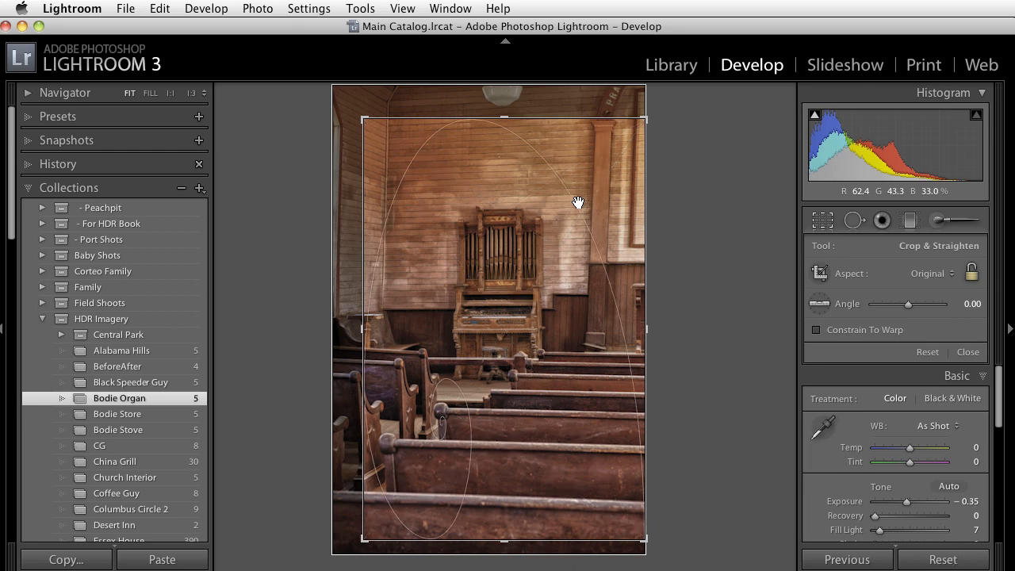
key("shift")
key("shift+o")
key("shift+o")
key("shift+o")
key("shift+o")
key("shift+o")
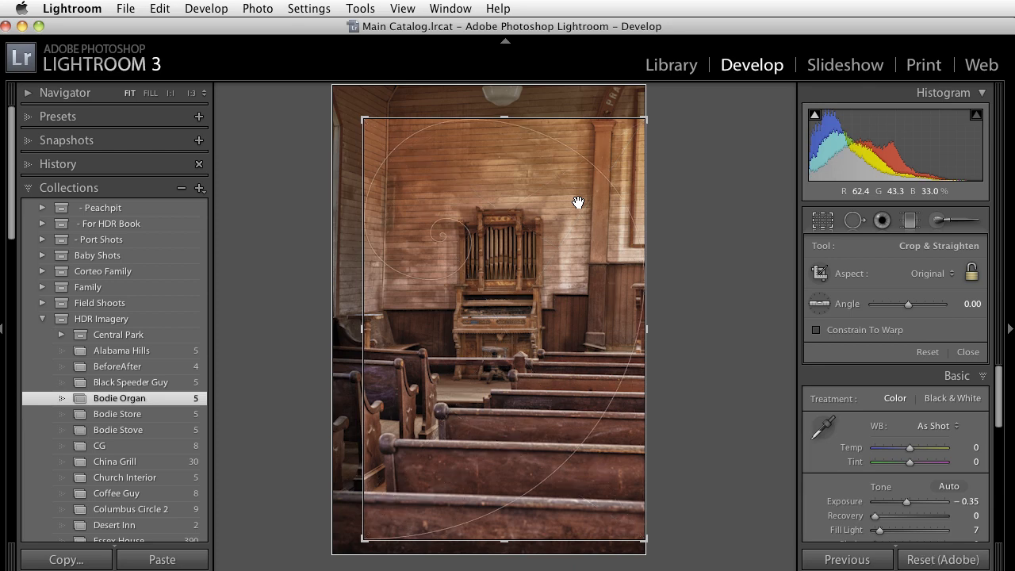
key("shift+o")
key("shift+o")
key("shift+o")
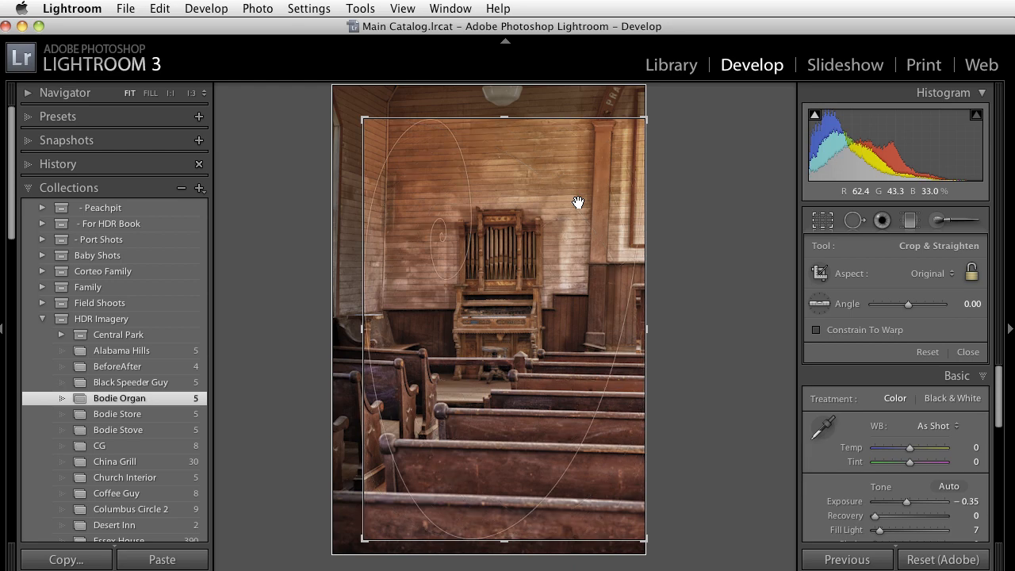
- Switch the crop overlay to the diagonal guides and turn on the clipping warning
key("o")
key("o")
key("o")
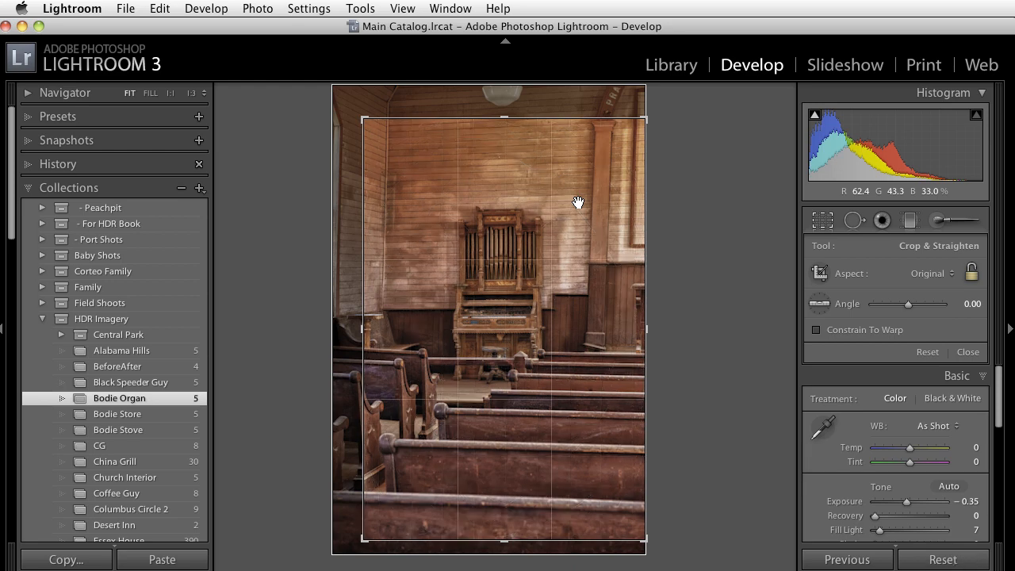
key("o")
key("o")
key("o")
key("j")
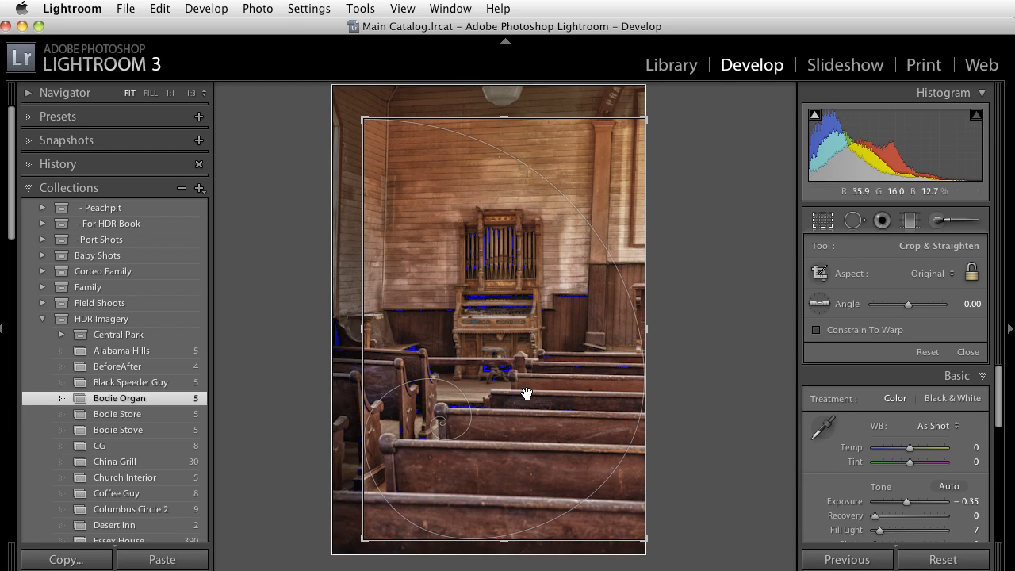
key("o")
key("o")
key("o")
key("o")
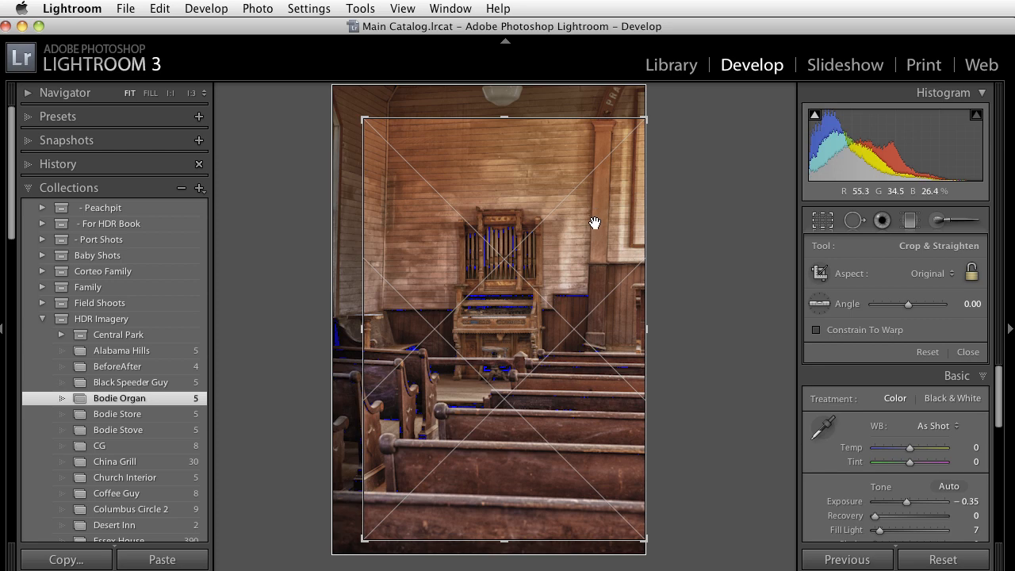
- Use Lights Out to shift the photo so the organ sits right of the crop's center, and apply the crop
key("l")
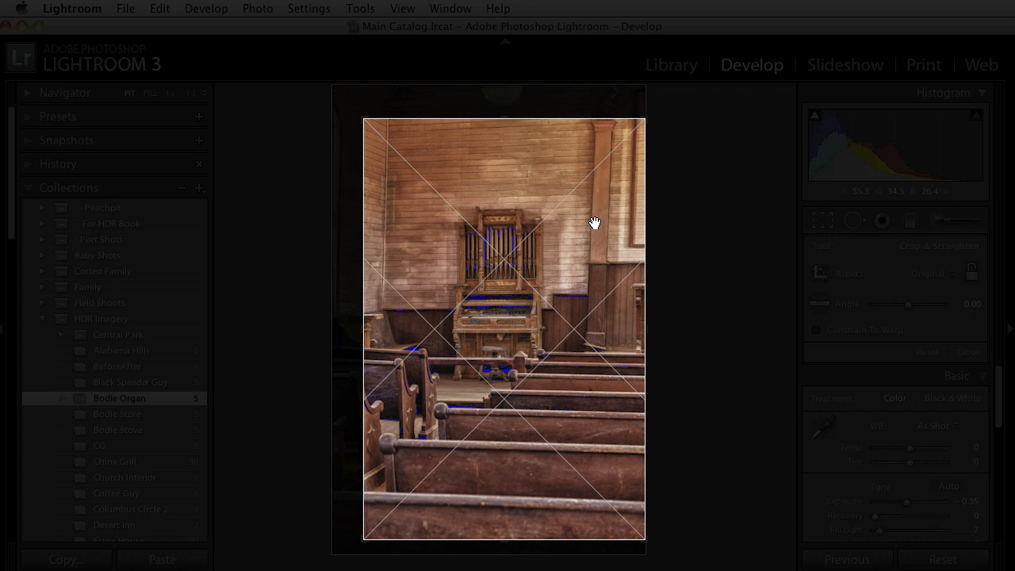
key("l")
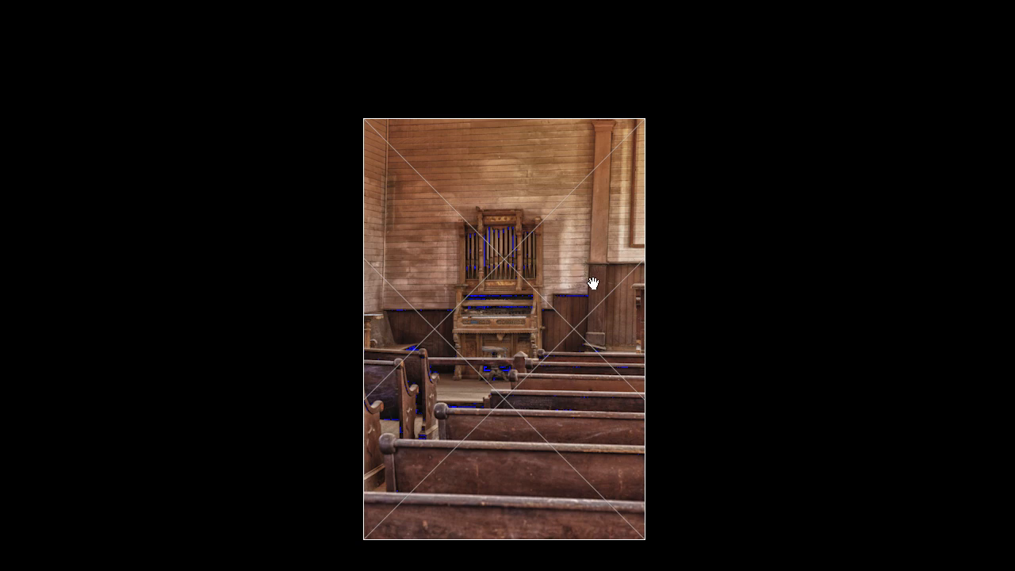
left_click_drag(584, 285, 691, 295)
left_click_drag(549, 359, 561, 353)
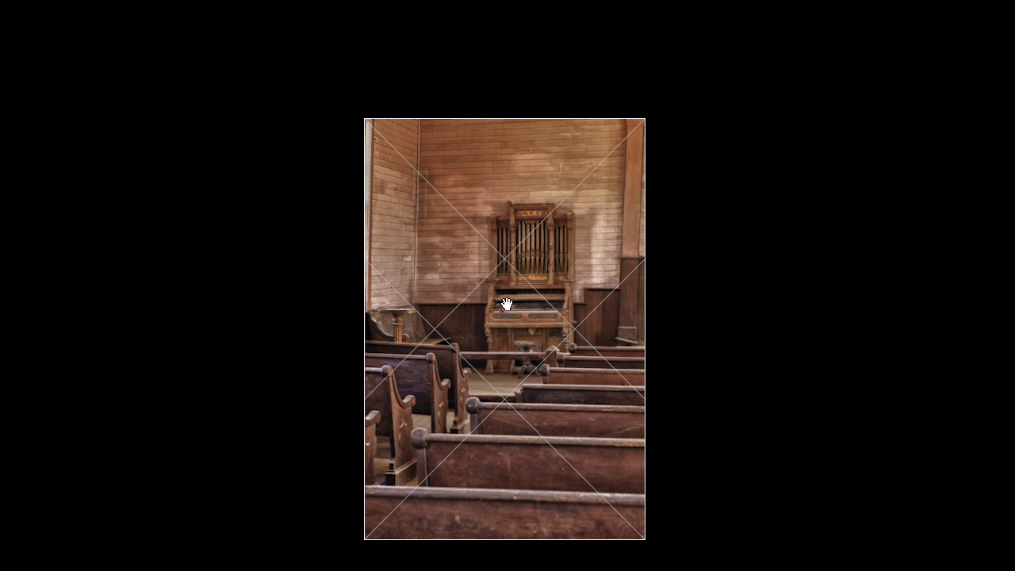
key("Return")
key("l")
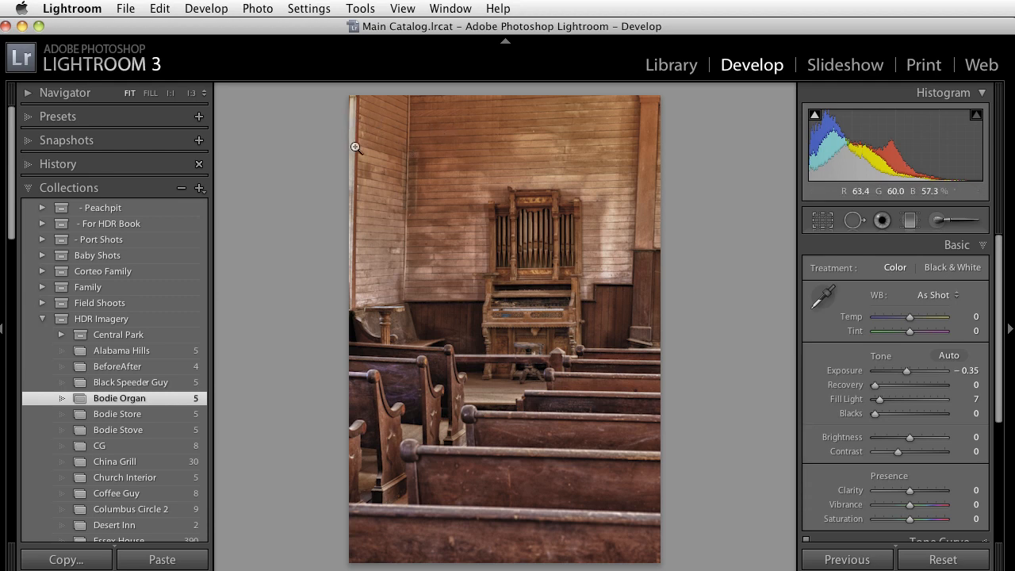
- Reopen the crop, tighten the frame slightly, shift the photo down so the organ sits lower, and apply it
key("r")
left_click_drag(363, 118, 367, 122)
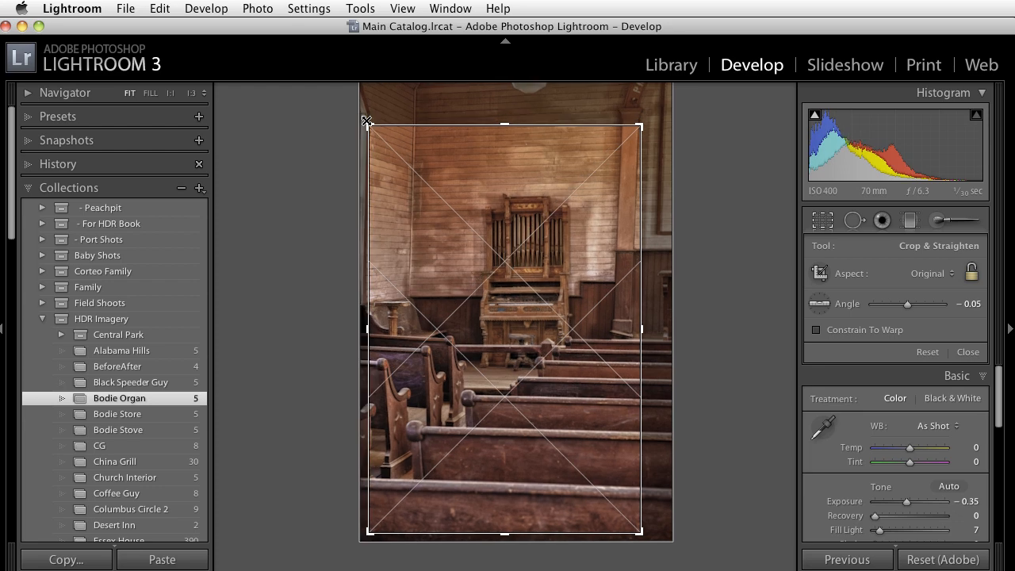
left_click_drag(429, 283, 430, 296)
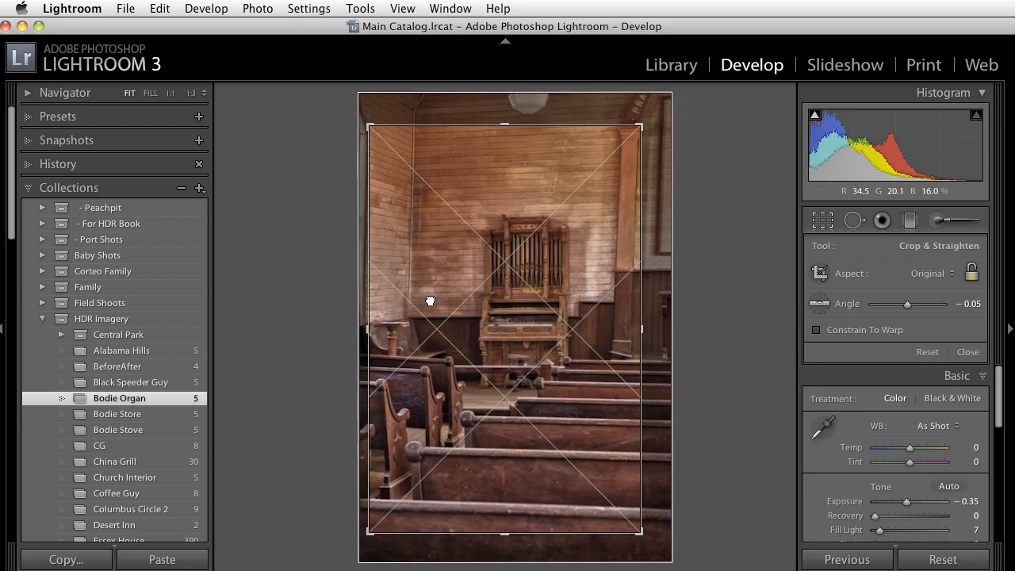
key("Return")
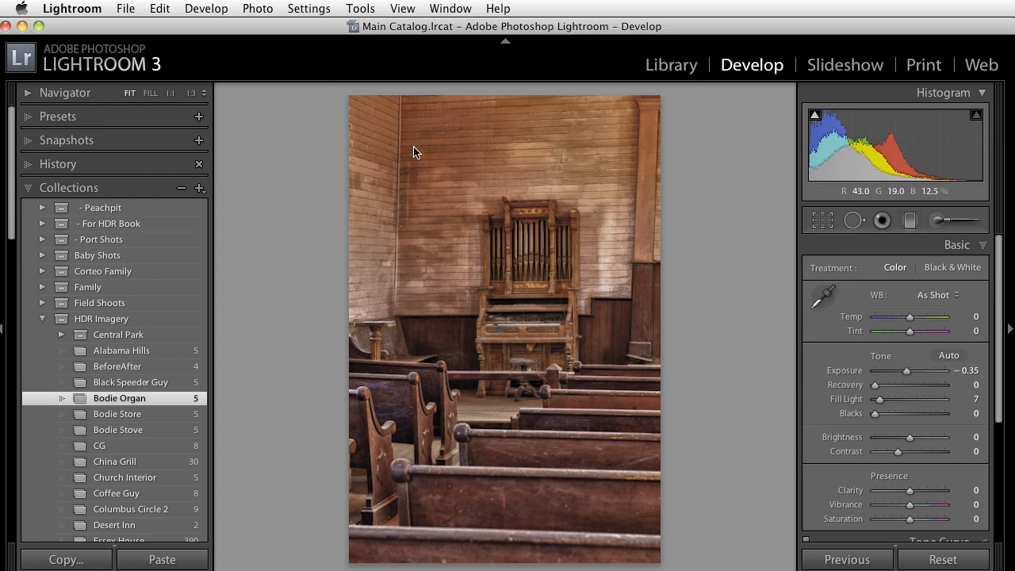
- Send the photo to Adobe Photoshop CS5.1 as a copy with Lightroom adjustments
right_click(414, 145)
mouse_move(516, 260)
left_click(744, 266)
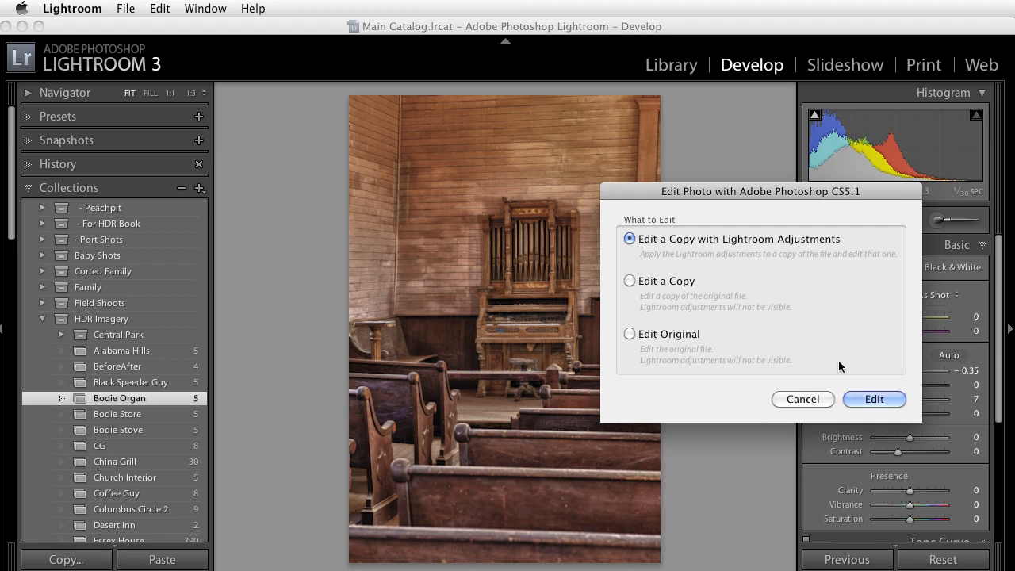
left_click(872, 398)
left_click(963, 322)
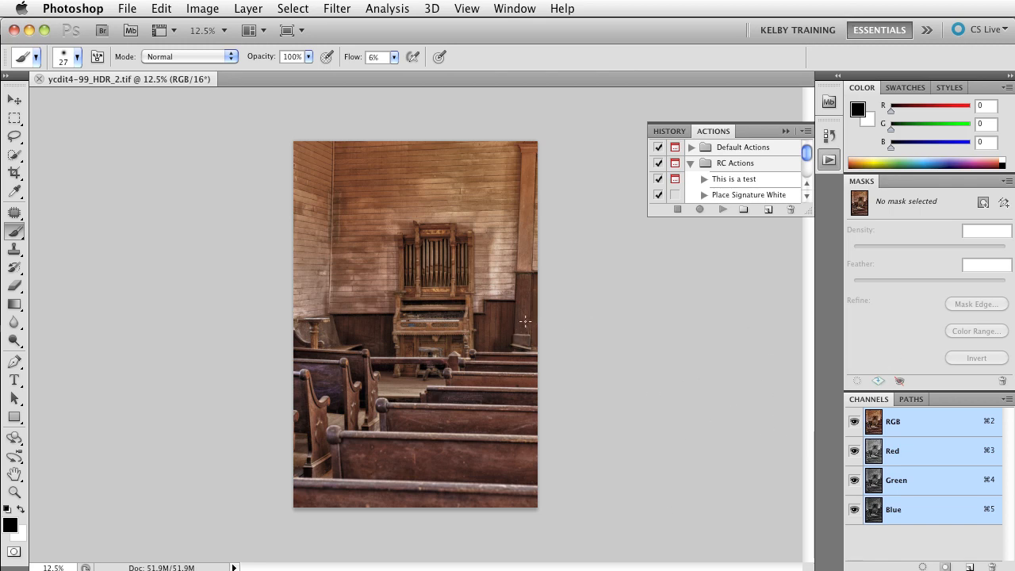
- Zoom in on the organ, run the Sharpener Pro 3.0 RAW Presharpener filter, and fit its window on the screen
mouse_move(499, 320)
left_mouse_down()
mouse_move(566, 322)
mouse_move(509, 330)
mouse_move(611, 324)
mouse_move(585, 342)
left_mouse_up()
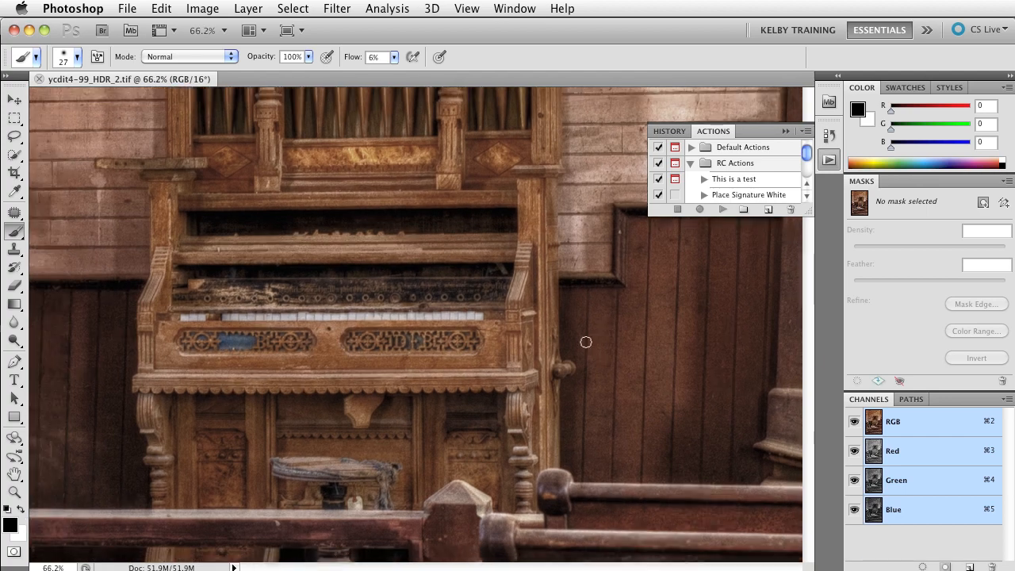
left_click(325, 8)
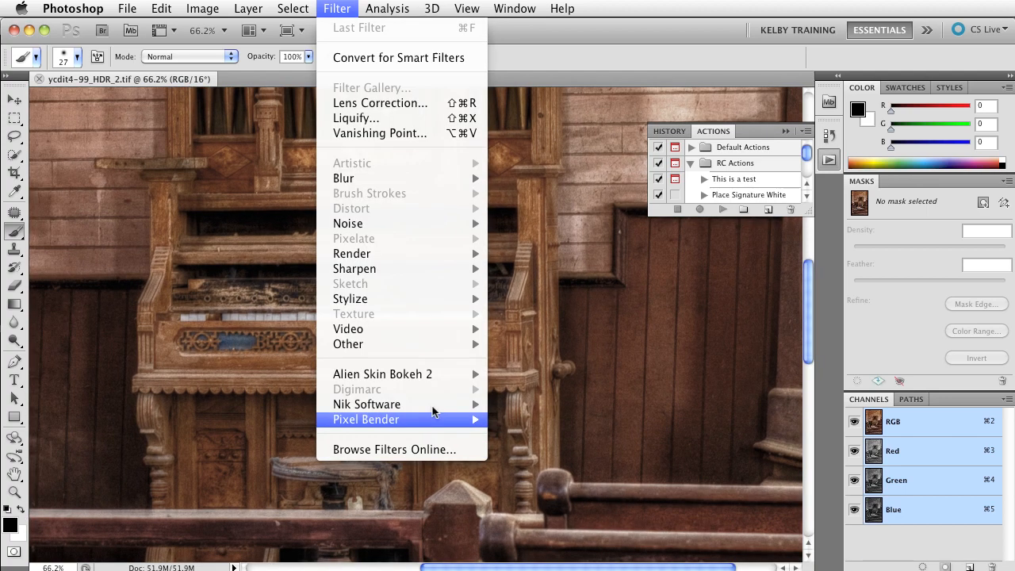
mouse_move(433, 405)
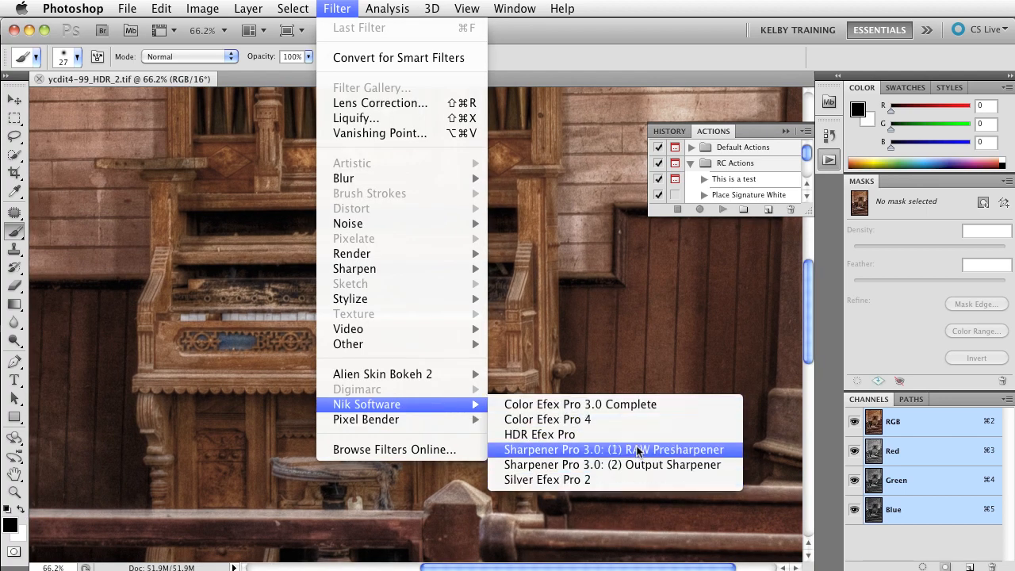
left_click(734, 451)
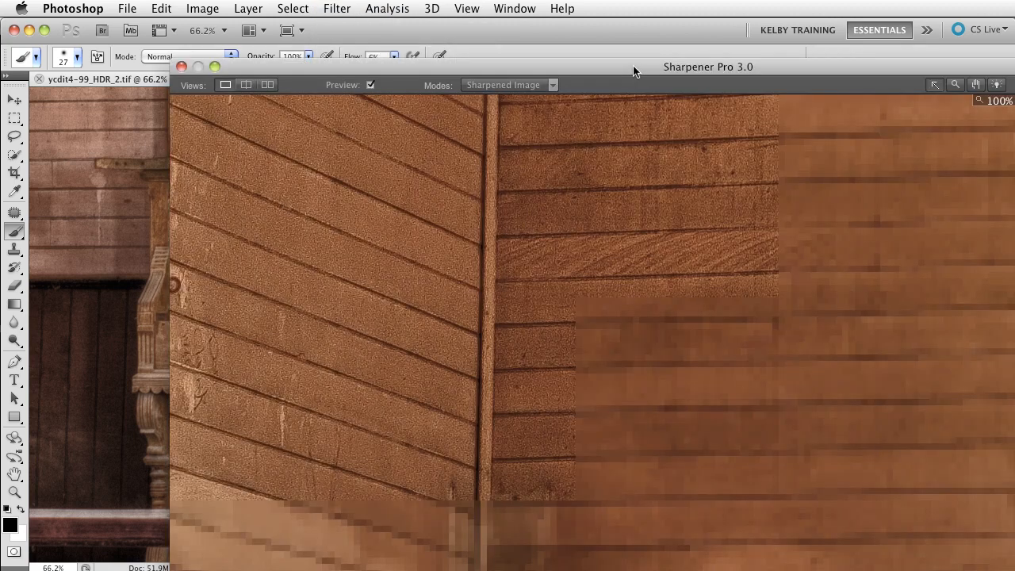
left_click_drag(634, 68, 465, 2)
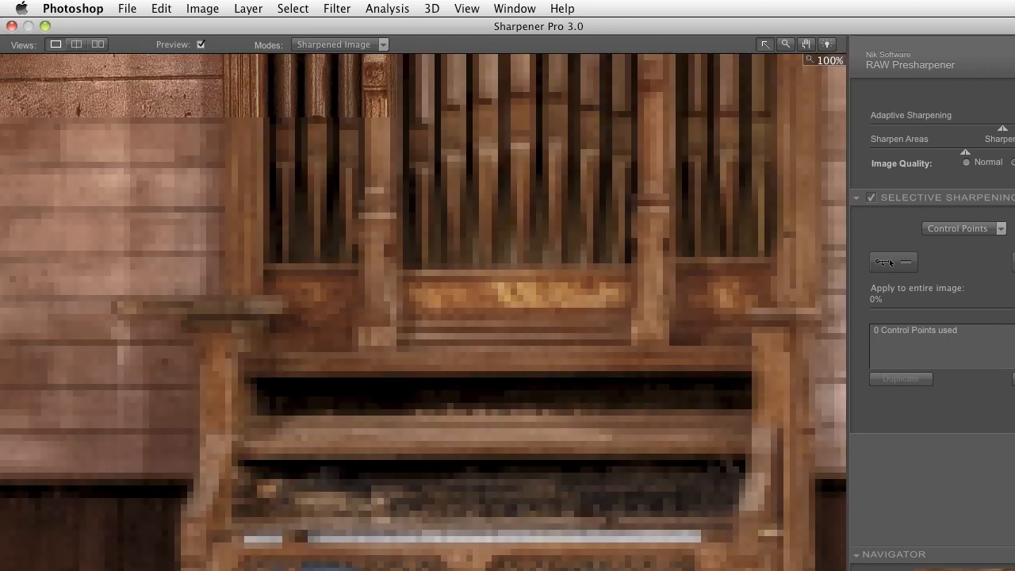
mouse_move(1014, 570)
left_mouse_down()
mouse_move(988, 547)
mouse_move(988, 530)
mouse_move(1014, 570)
left_mouse_up()
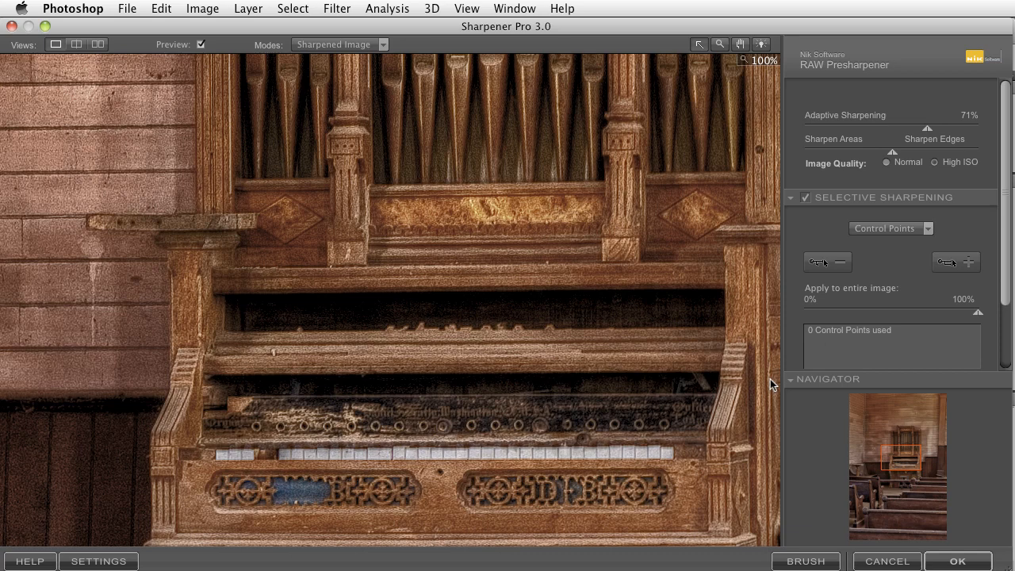
- Compare the organ with and without the presharpening by toggling the preview
left_click(201, 46)
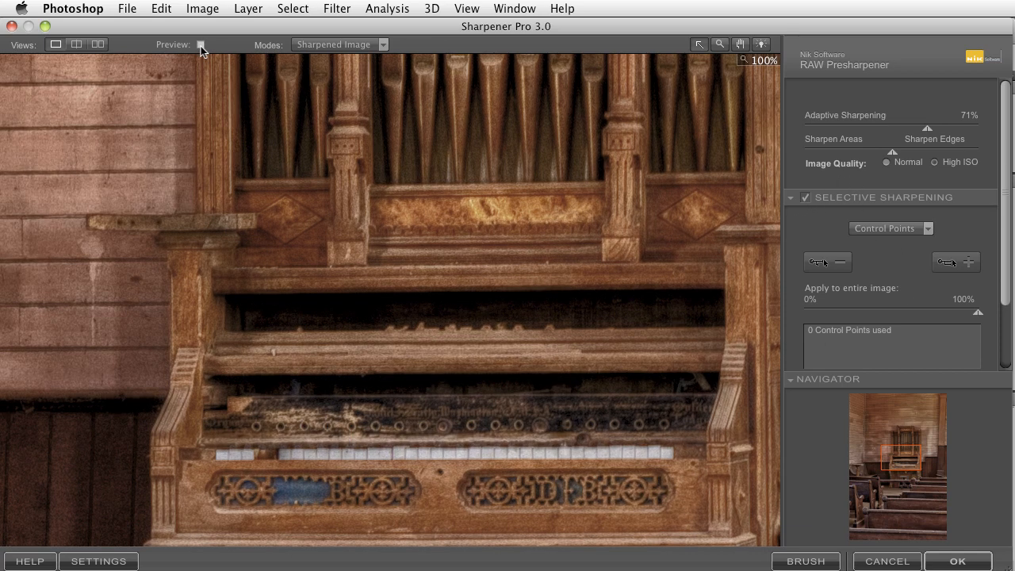
left_click(201, 45)
left_click(202, 45)
left_click(202, 46)
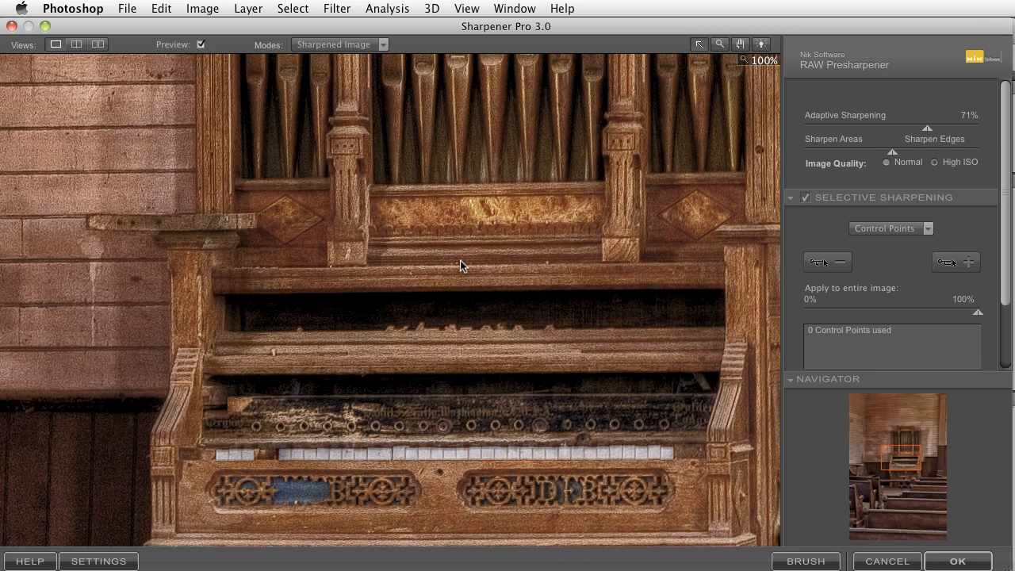
- Collapse the Selective Sharpening section, adjust the presharpening sliders, and apply the RAW Presharpener
left_click(803, 198)
left_click(787, 197)
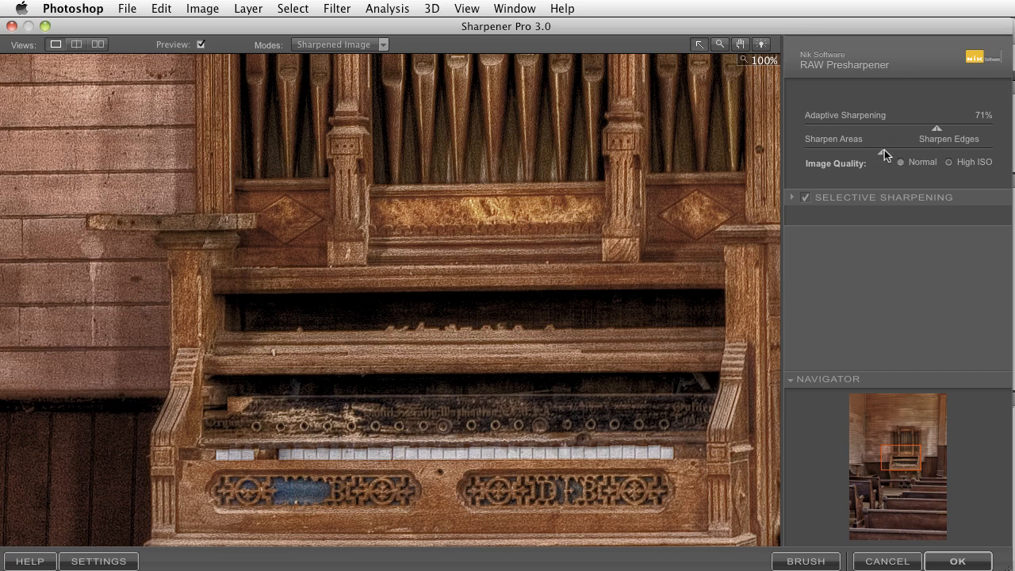
left_click_drag(938, 129, 914, 164)
left_click(964, 558)
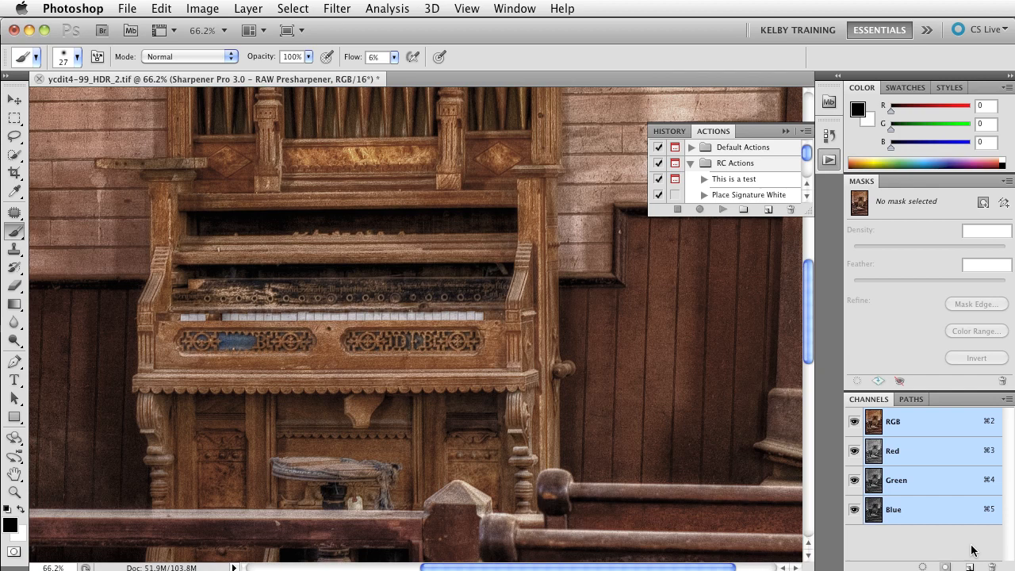
- Show the document's layers, fit the photo to the view, and merge the sharpened layer with the Background
left_click(501, 9)
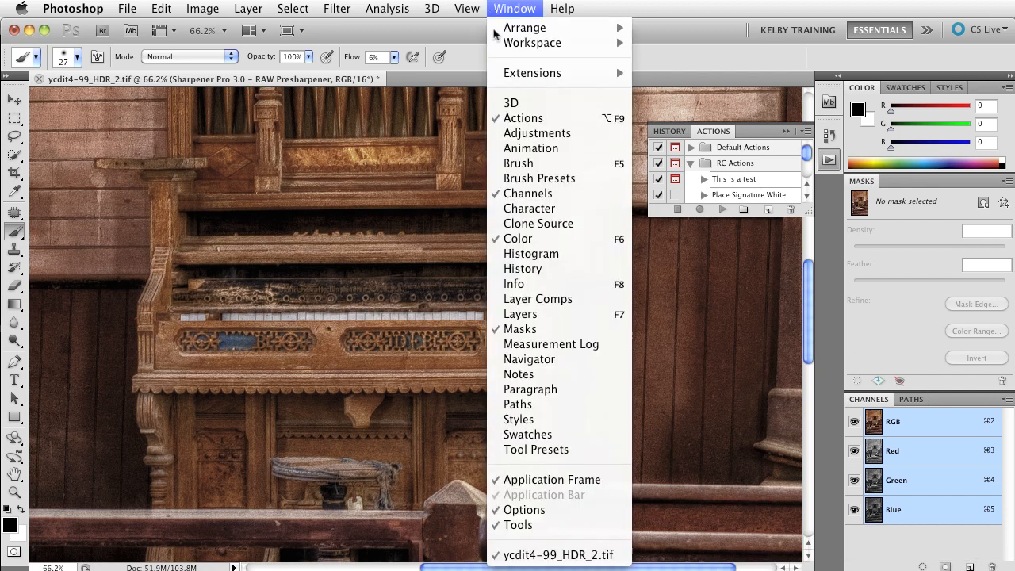
left_click(583, 314)
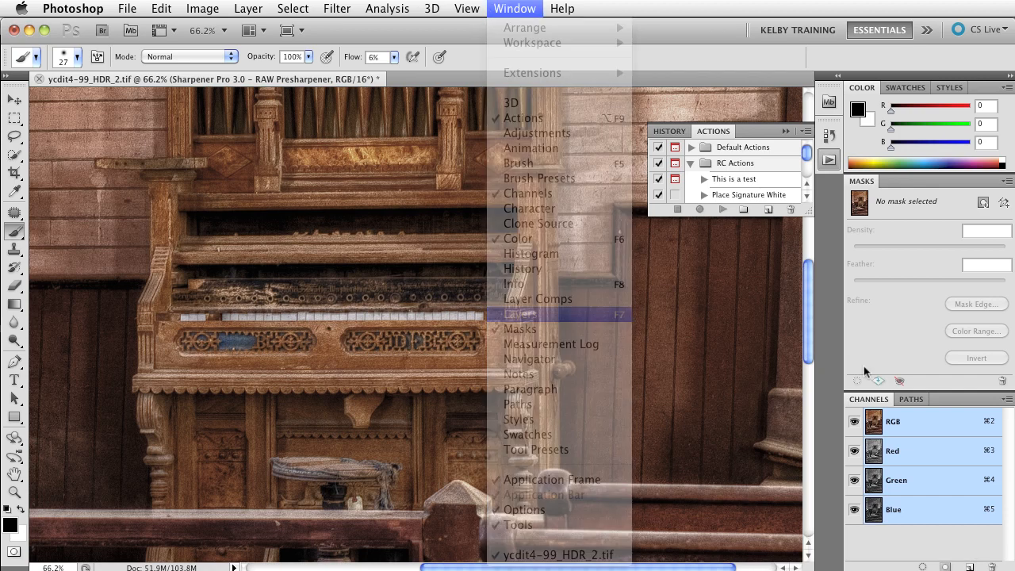
left_click_drag(831, 395, 833, 527)
key("super+0")
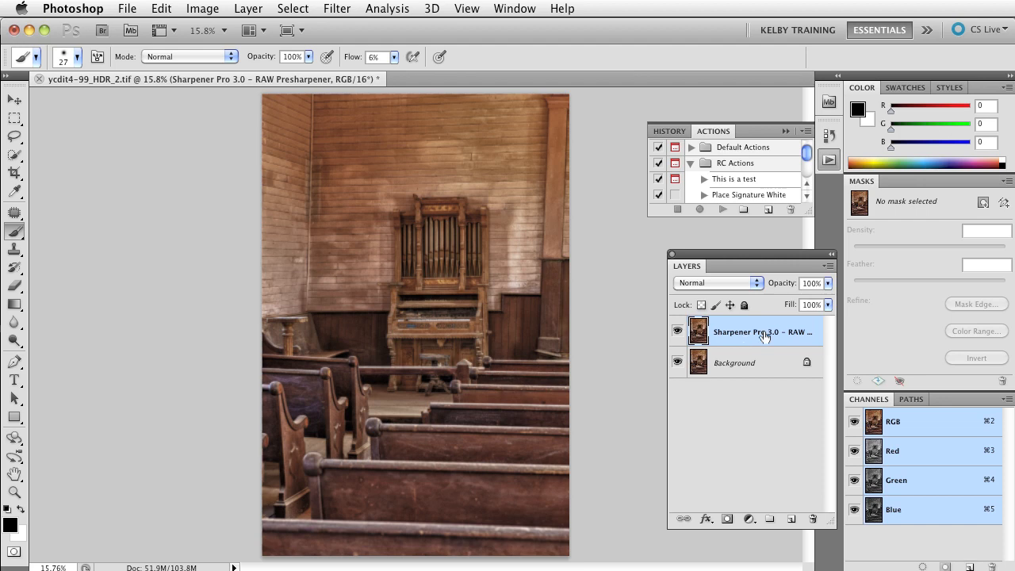
left_click(762, 363, "shift")
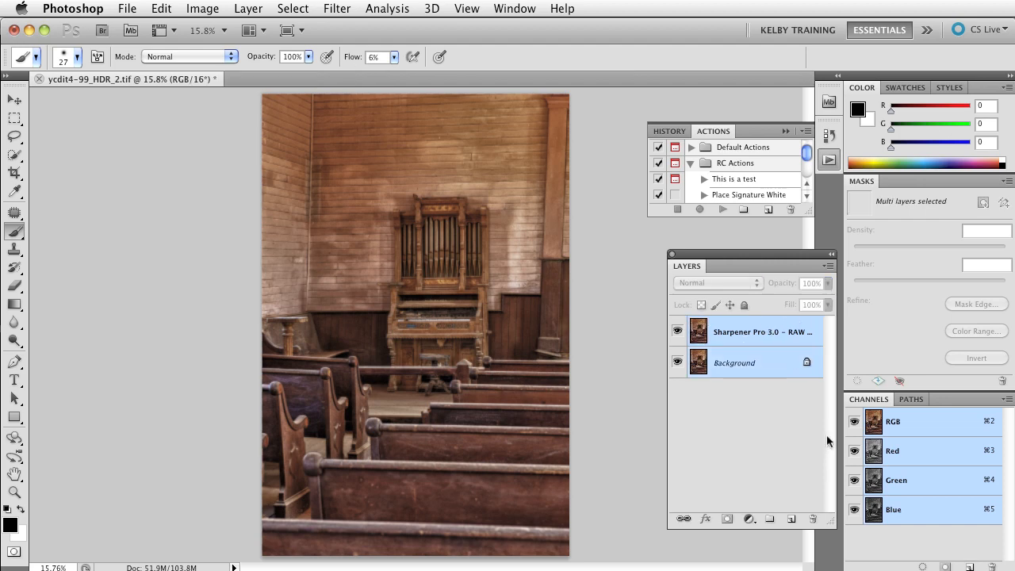
key("super+e")
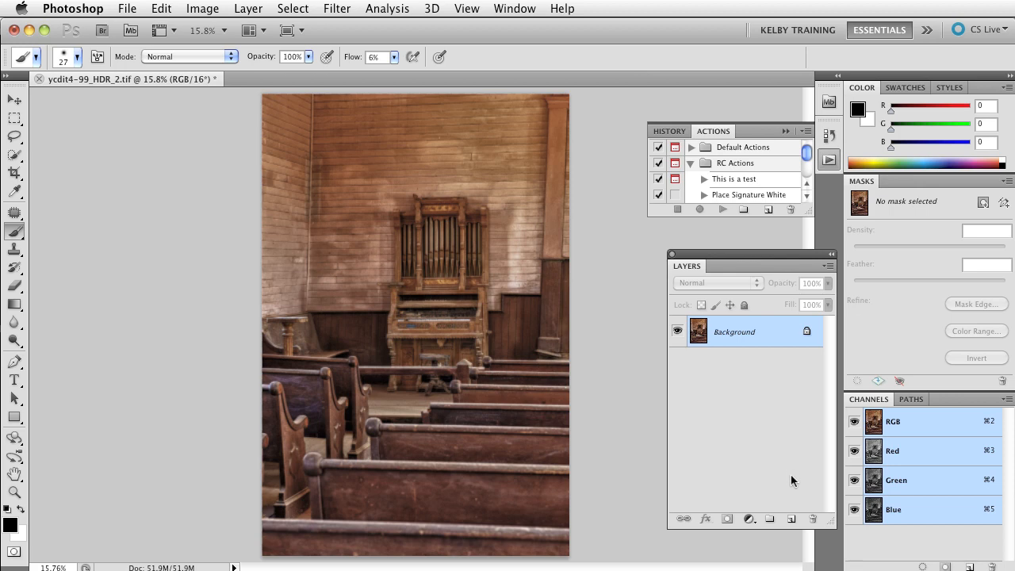
- Add a Curves adjustment layer that brightens the photo with a curve point at input 170, output 229
left_click(527, 8)
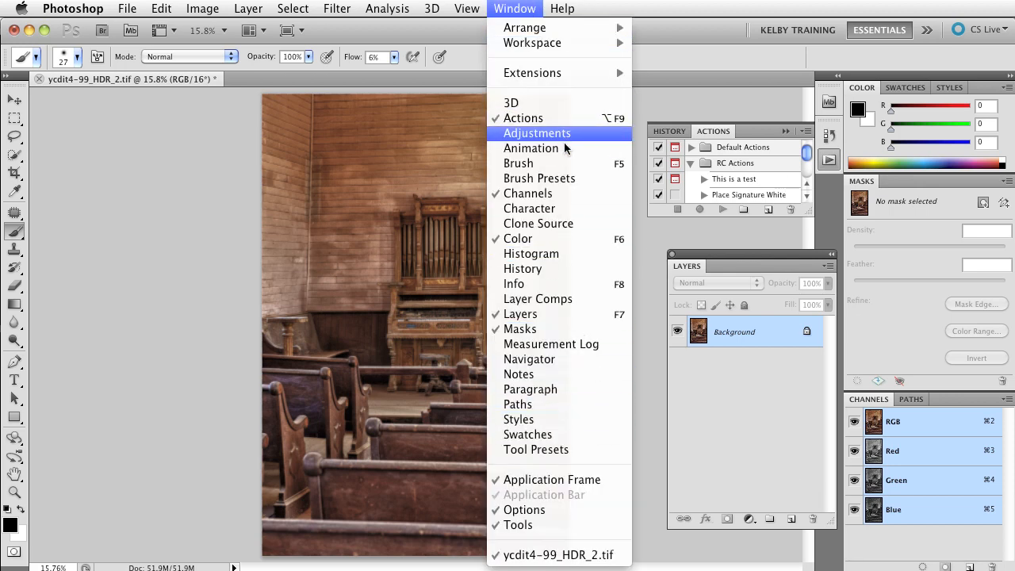
left_click(820, 433)
left_click_drag(279, 256, 139, 133)
left_click(129, 196)
left_click_drag(164, 246, 151, 228)
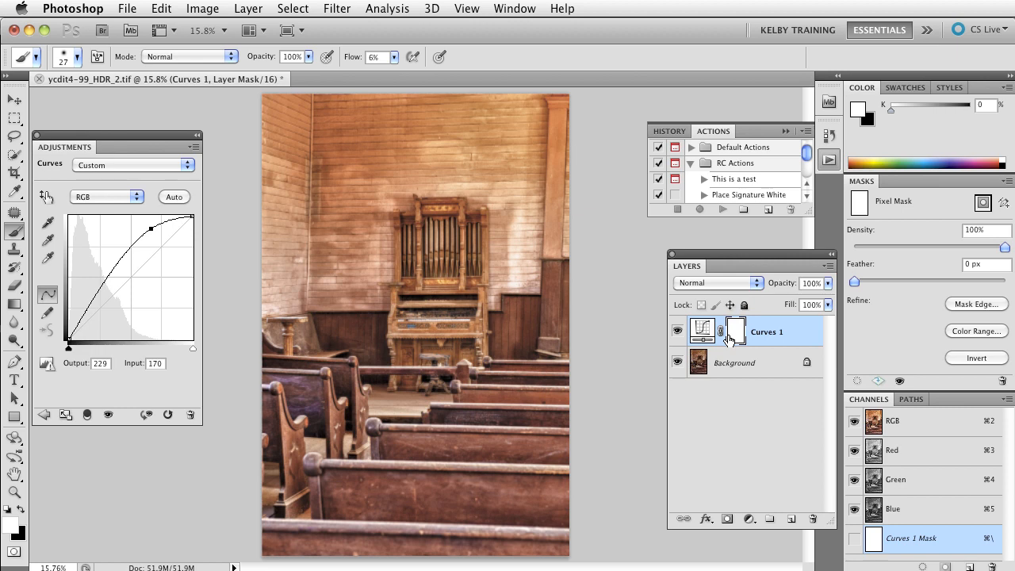
- Invert the Curves mask to black and paint the brightening back over the organ with a 484 px white brush
key("super+i")
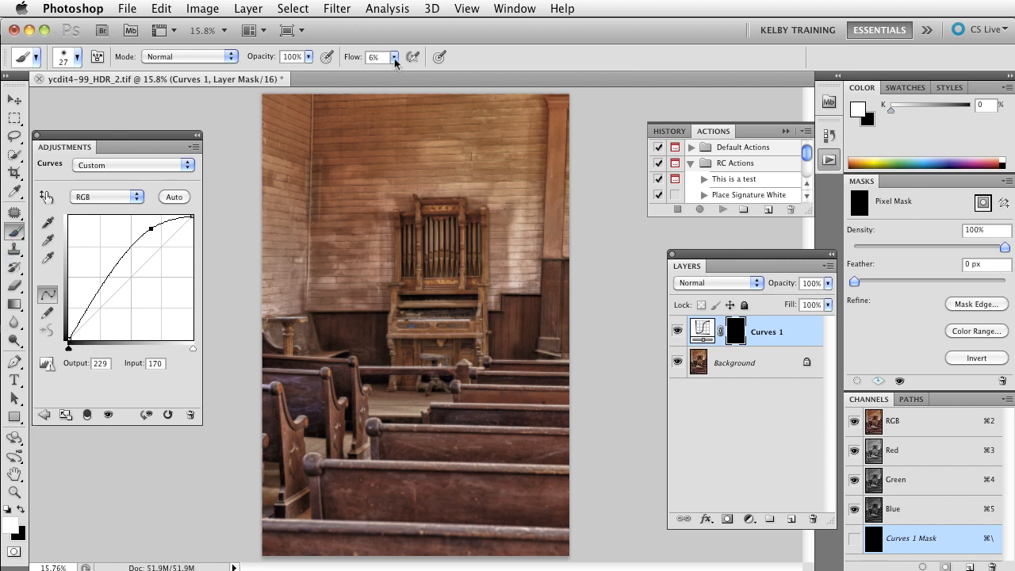
left_click_drag(453, 353, 477, 353)
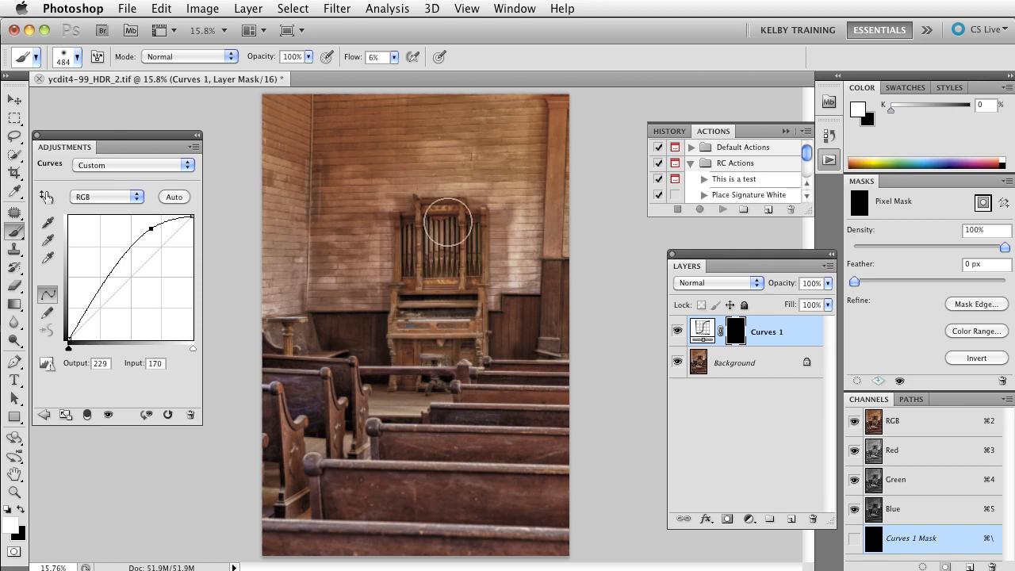
mouse_move(471, 331)
left_mouse_down()
mouse_move(465, 366)
mouse_move(413, 370)
left_mouse_up()
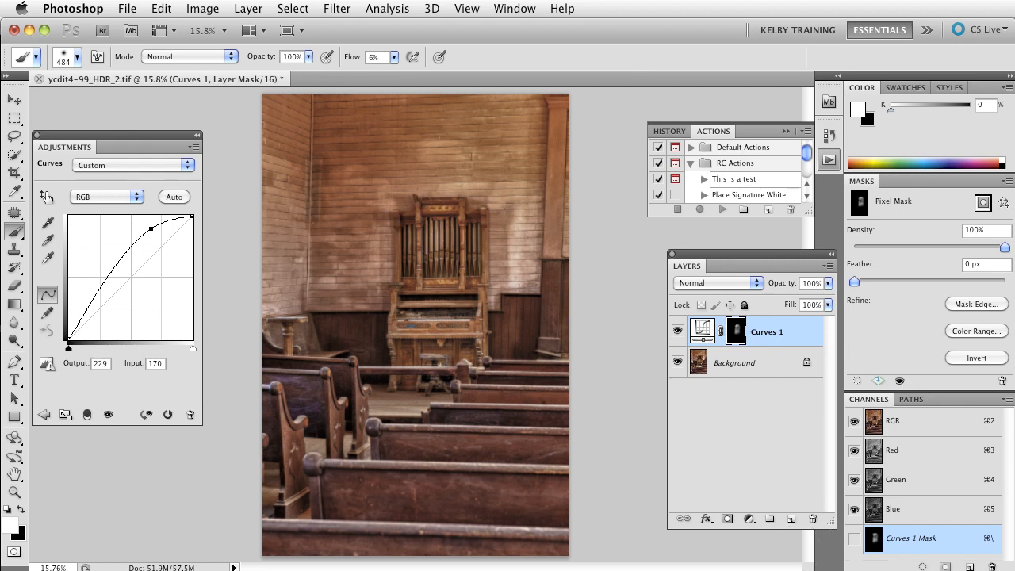
- Toggle the Curves layer's visibility repeatedly to compare the organ before and after brightening
left_click(678, 334)
left_click(678, 334)
left_click(678, 334)
left_click(678, 335)
left_click(677, 335)
left_click(677, 334)
left_click(677, 334)
left_click(677, 335)
left_click(676, 335)
left_click(676, 335)
left_click(676, 335)
left_click(676, 336)
left_click(676, 336)
left_click(677, 336)
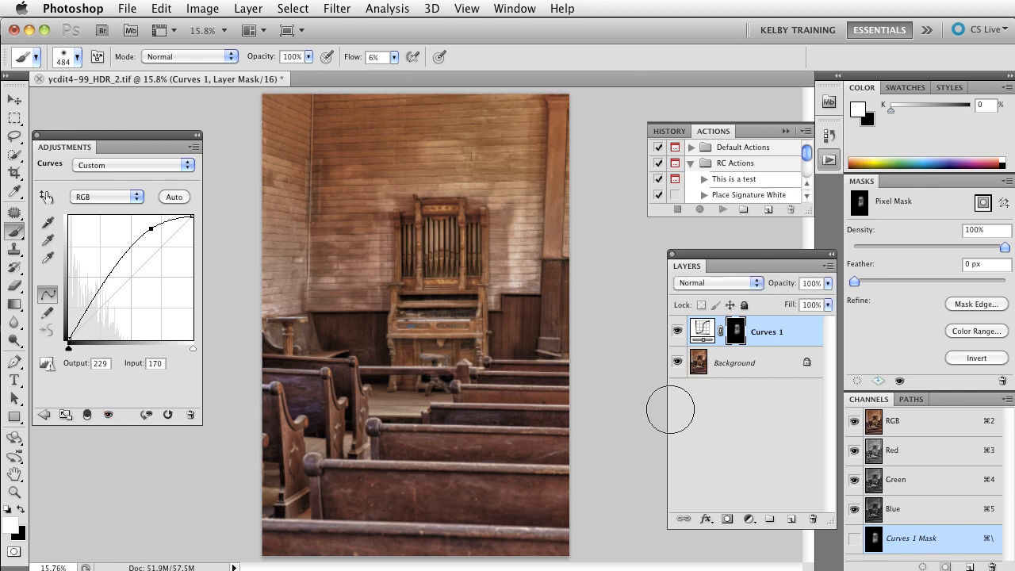
- Merge the Curves layer into the Background and open the photo in the Color Efex Pro 4 filter
key("super+e")
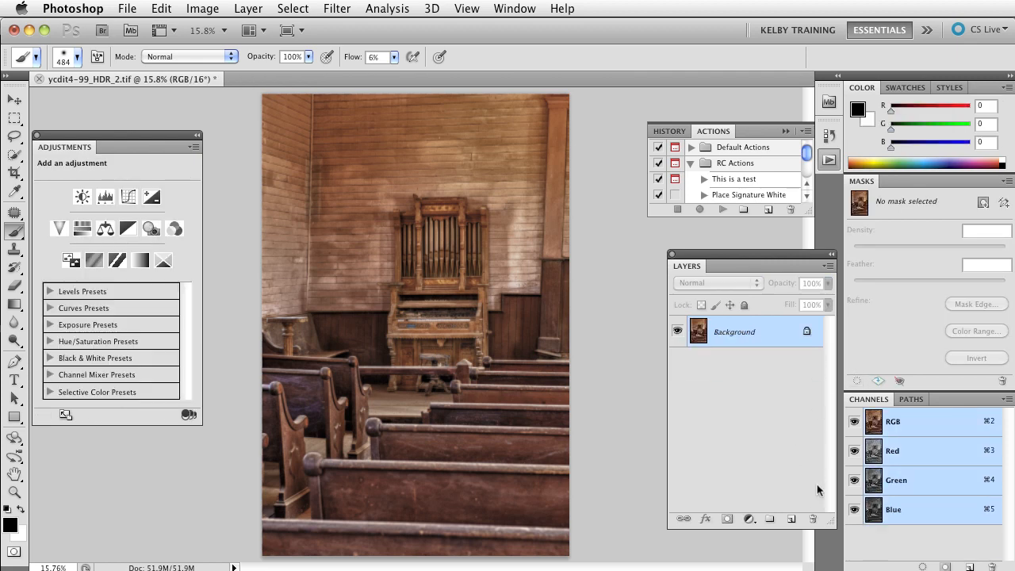
left_click(337, 8)
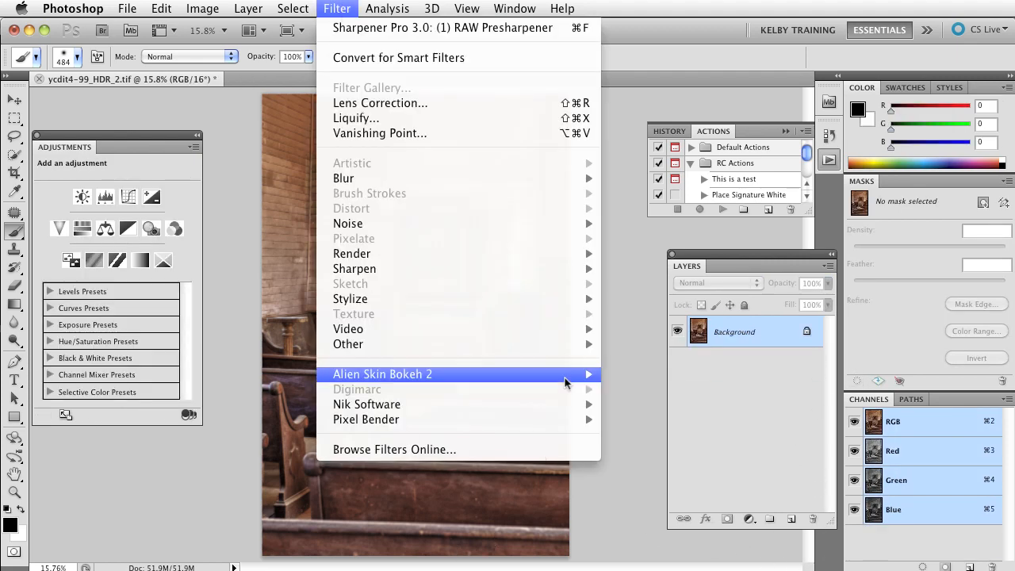
mouse_move(559, 409)
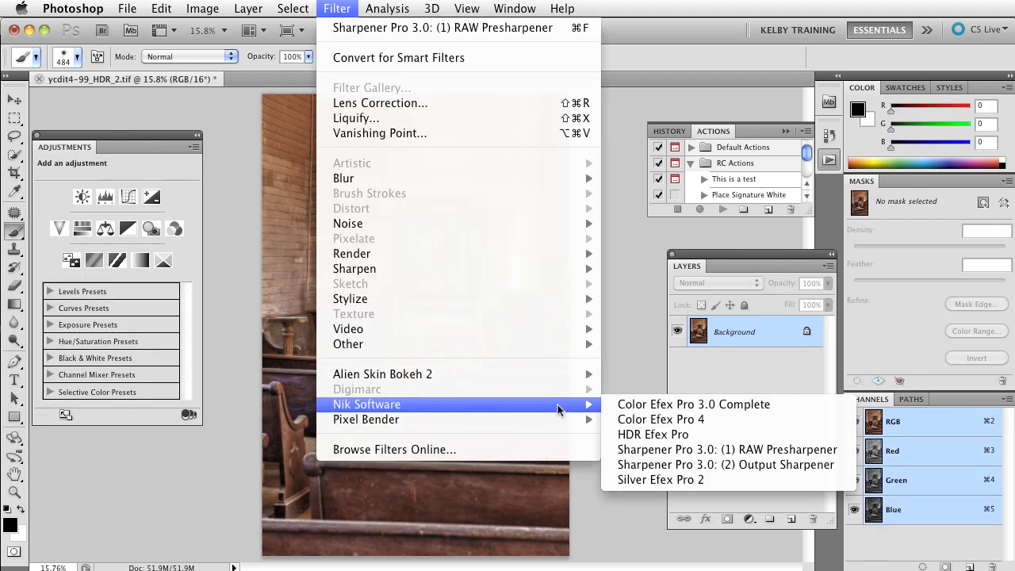
left_click(767, 424)
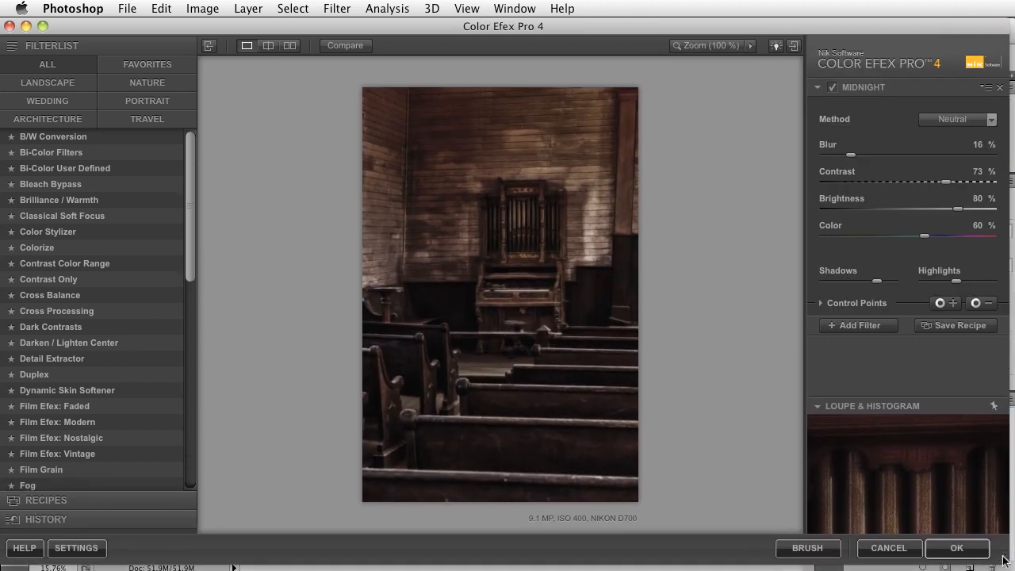
- Replace the Midnight filter with Glamour Glow and raise its glow to about 58%
left_click(1000, 88)
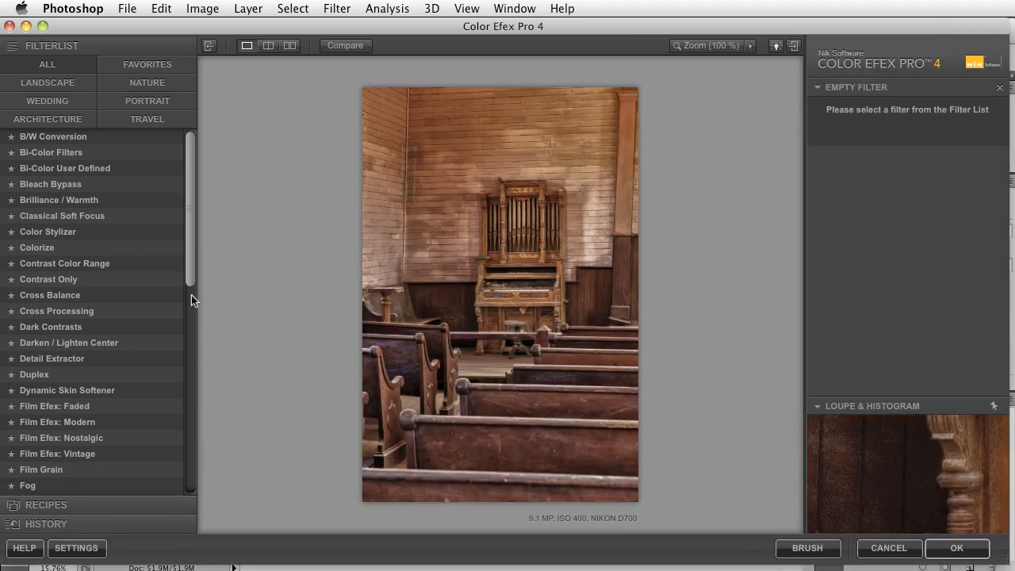
scroll(189, 212, "down", 5)
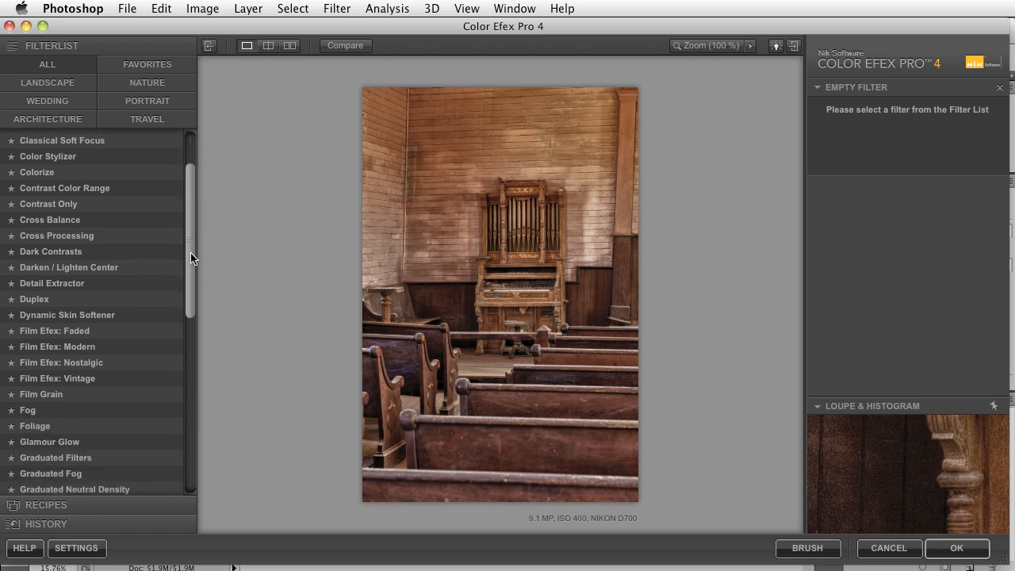
left_click(69, 388)
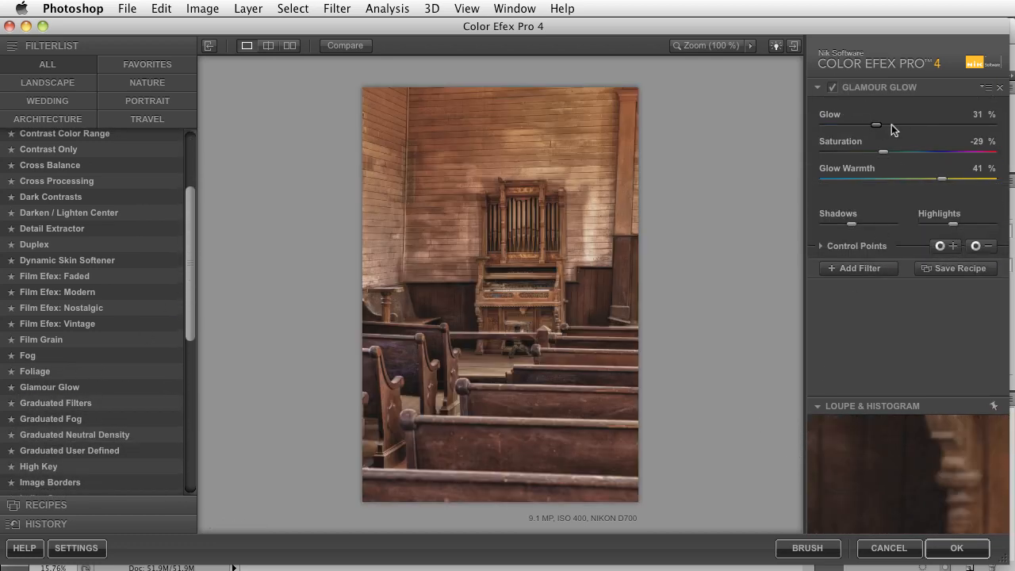
left_click_drag(882, 124, 925, 125)
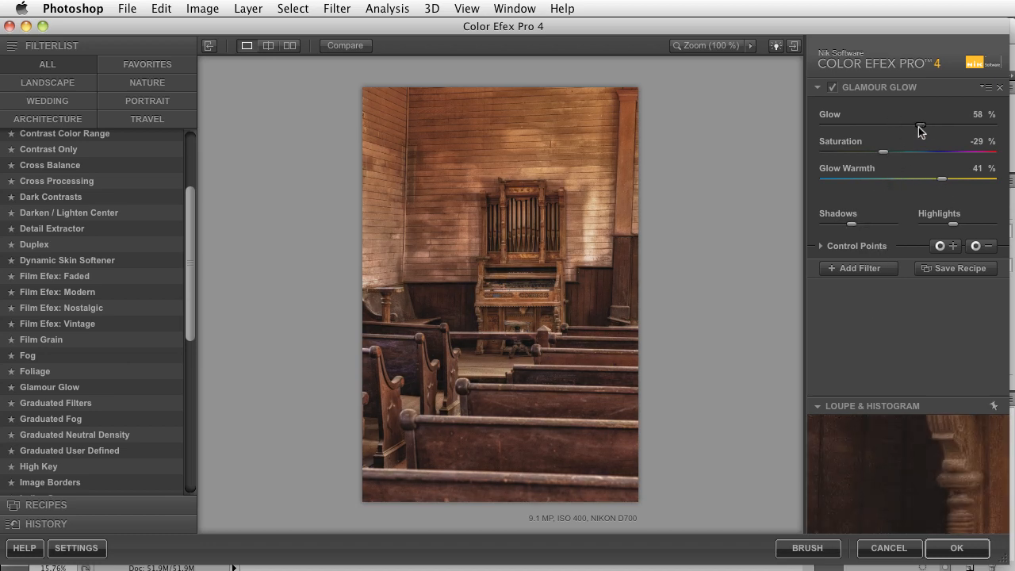
- Lower the Glow Warmth, raise the shadow and highlight protection, and apply the Glamour Glow filter
left_click_drag(943, 178, 911, 192)
left_click_drag(851, 224, 878, 224)
left_click_drag(952, 224, 977, 226)
left_click(957, 550)
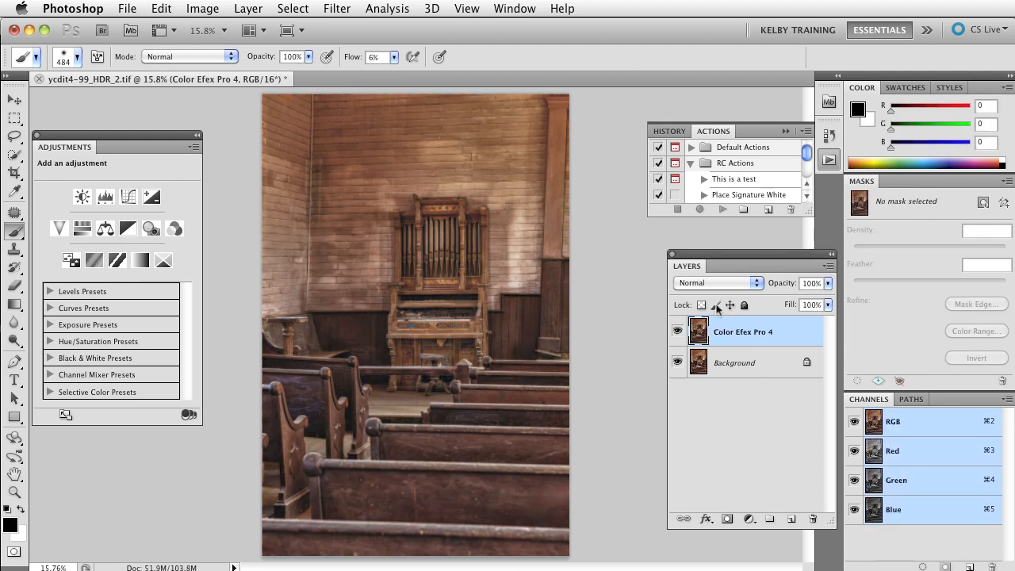
- Toggle the Color Efex Pro 4 layer's visibility repeatedly to compare the photo with and without Glamour Glow
left_click(678, 332)
left_click(678, 332)
left_click(678, 332)
left_click(678, 332)
left_click(678, 332)
left_click(678, 333)
- Add a Curves layer raising input 177 to output 217, invert its mask to black, and paint the brightening onto the organ
left_click(119, 195)
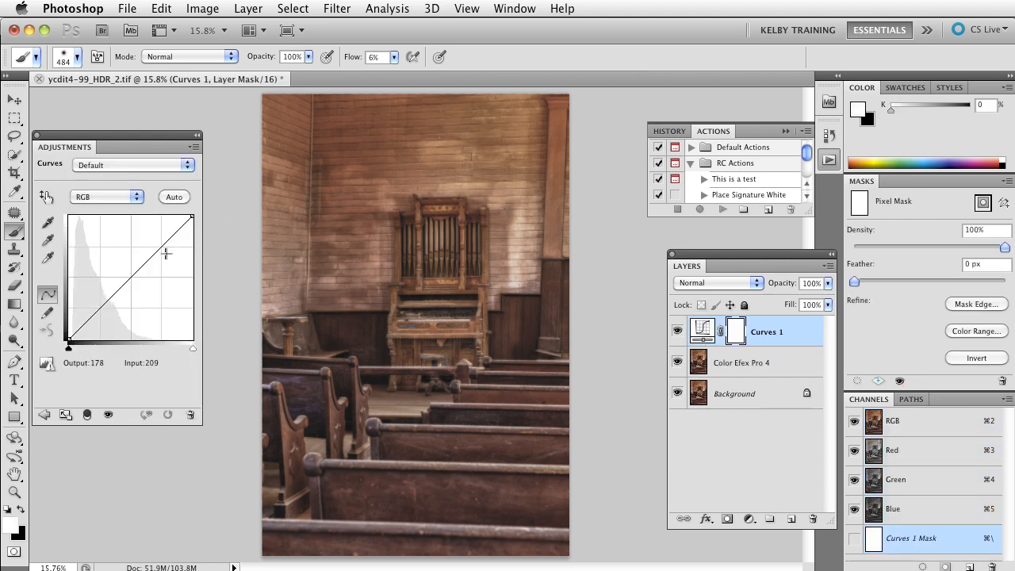
left_click_drag(159, 249, 150, 237)
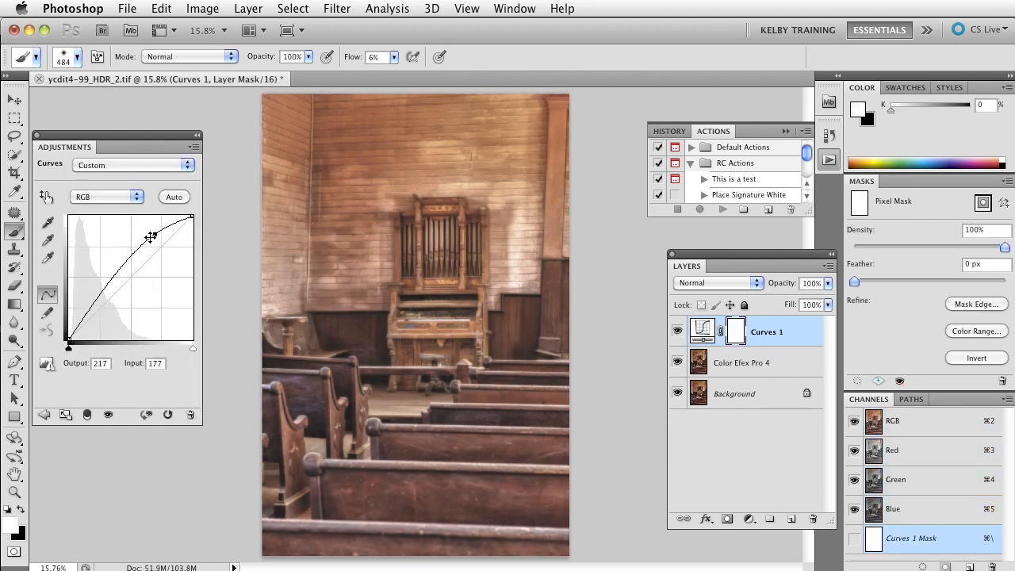
key("super+i")
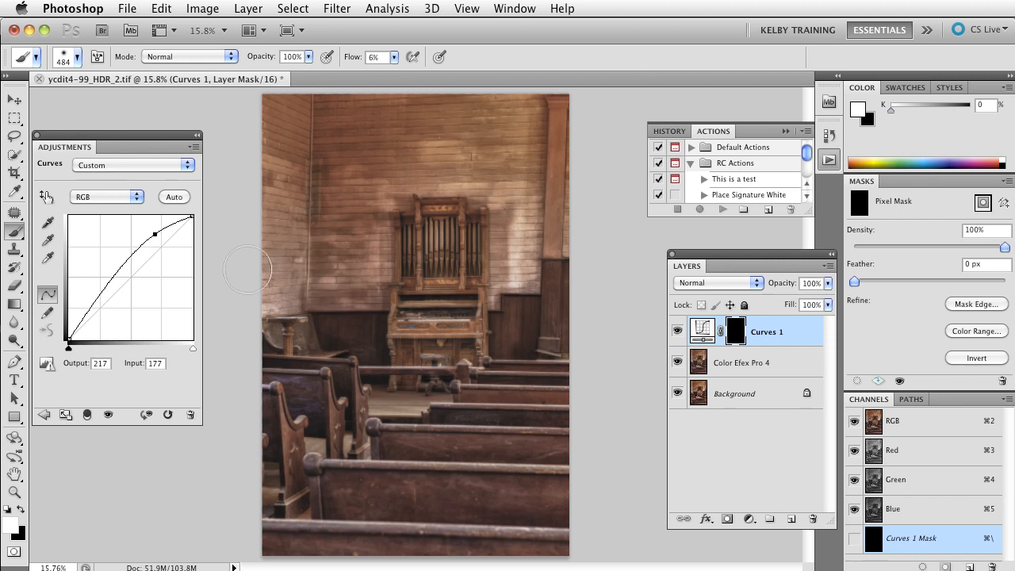
mouse_move(417, 286)
left_mouse_down()
mouse_move(410, 342)
mouse_move(411, 232)
mouse_move(455, 219)
mouse_move(469, 291)
mouse_move(464, 337)
mouse_move(418, 349)
mouse_move(426, 358)
mouse_move(415, 351)
mouse_move(462, 282)
mouse_move(421, 215)
mouse_move(467, 284)
mouse_move(504, 257)
mouse_move(484, 229)
mouse_move(407, 220)
mouse_move(418, 303)
mouse_move(469, 340)
left_mouse_up()
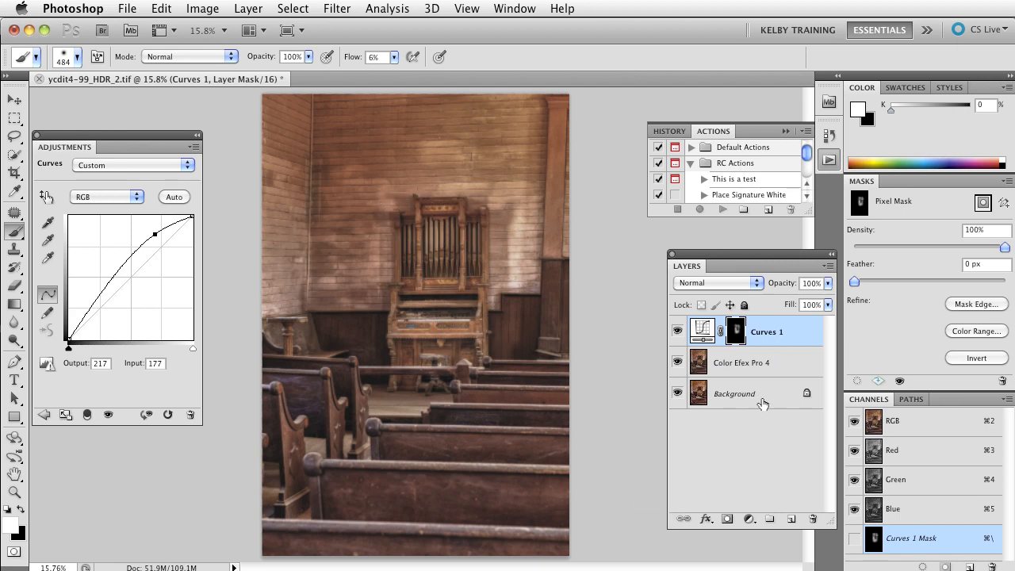
- Merge the Curves and Color Efex Pro 4 layers into the Background and open the photo in the Color Efex Pro 4 filter
left_click(759, 405, "shift")
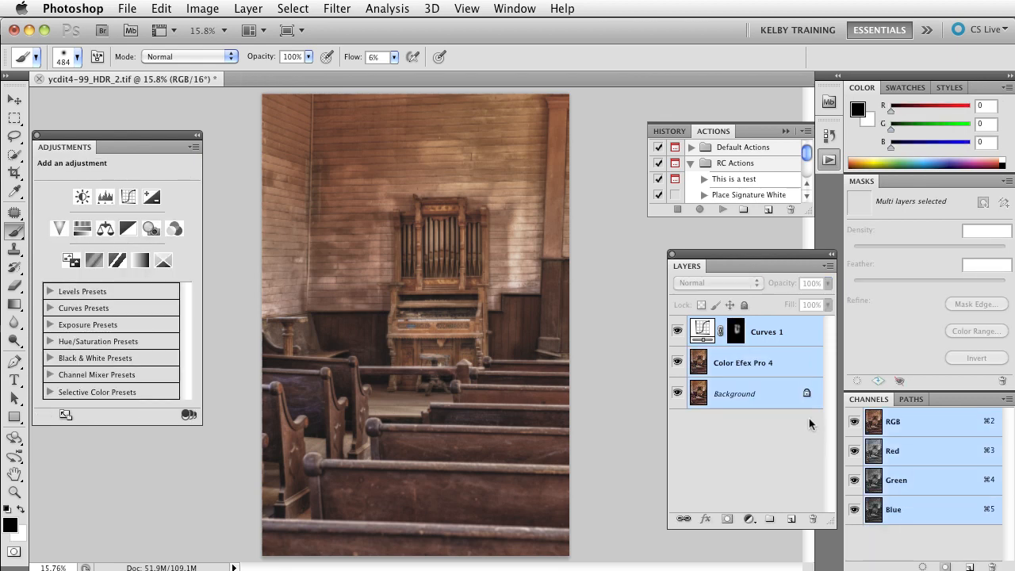
key("super+e")
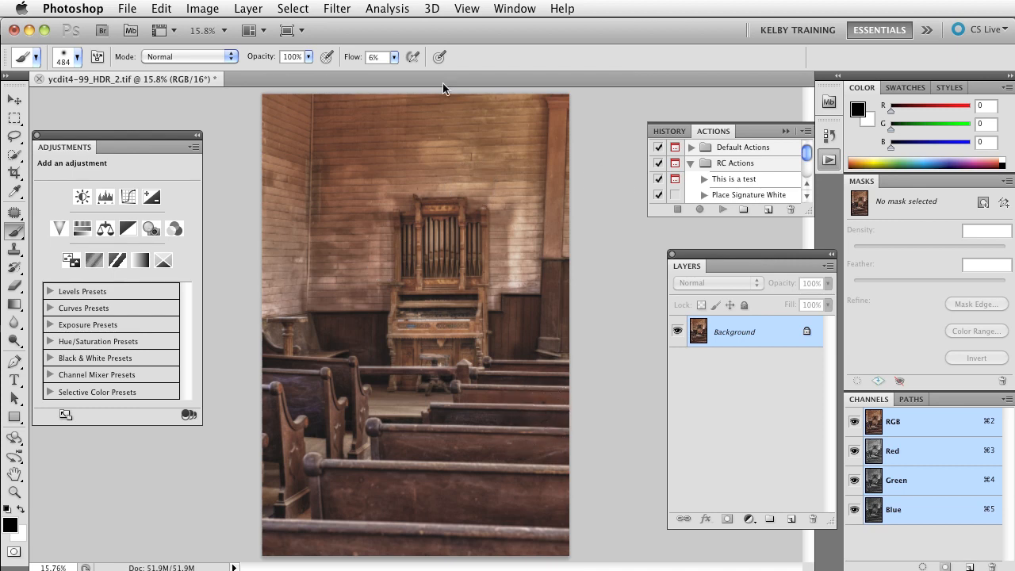
left_click(333, 8)
mouse_move(456, 404)
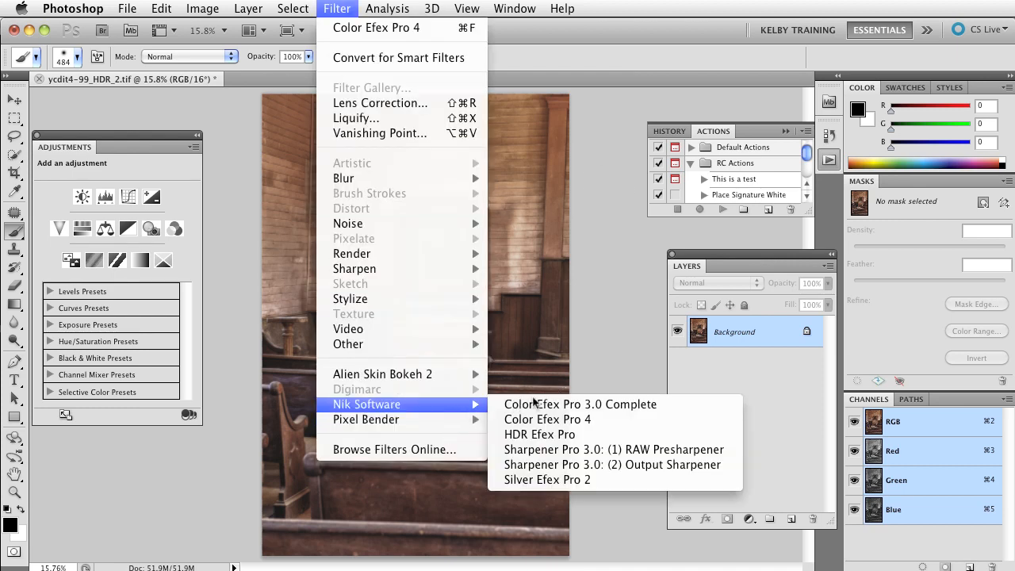
left_click(546, 417)
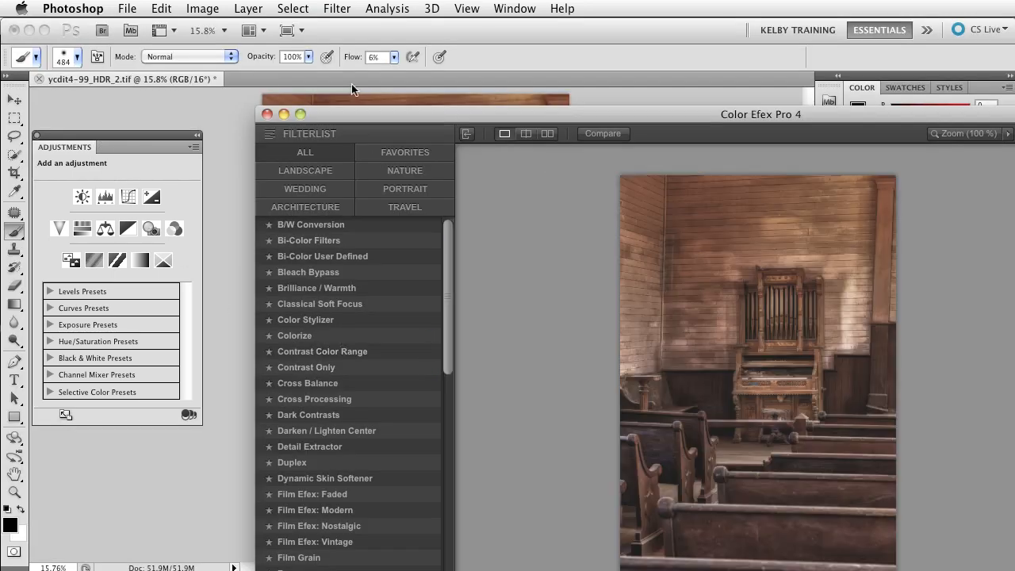
- Apply the Midnight filter with shadow protection at 51% and the highlight protection raised
left_click_drag(355, 115, 101, 4)
left_click_drag(185, 200, 198, 374)
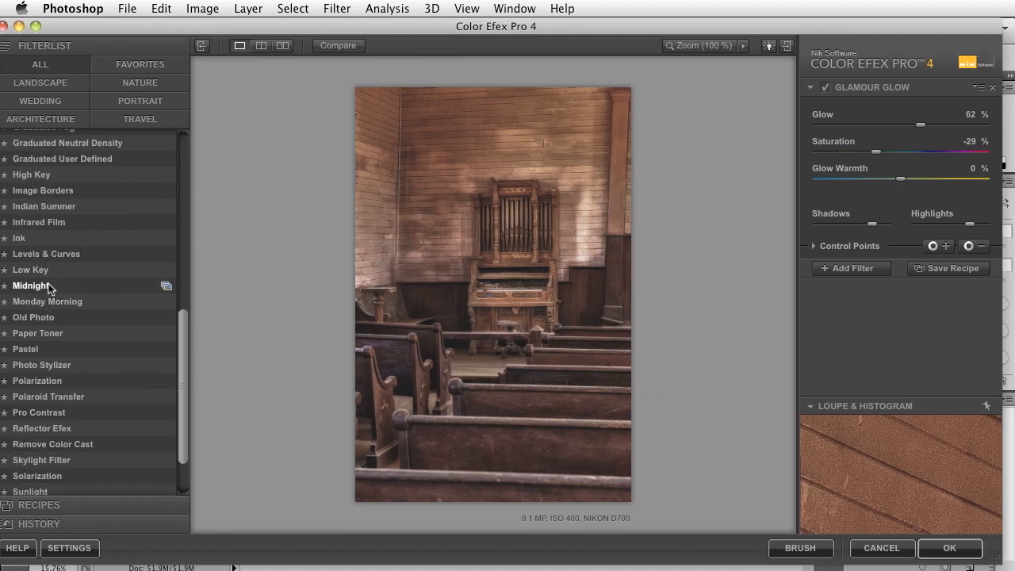
left_click(32, 286)
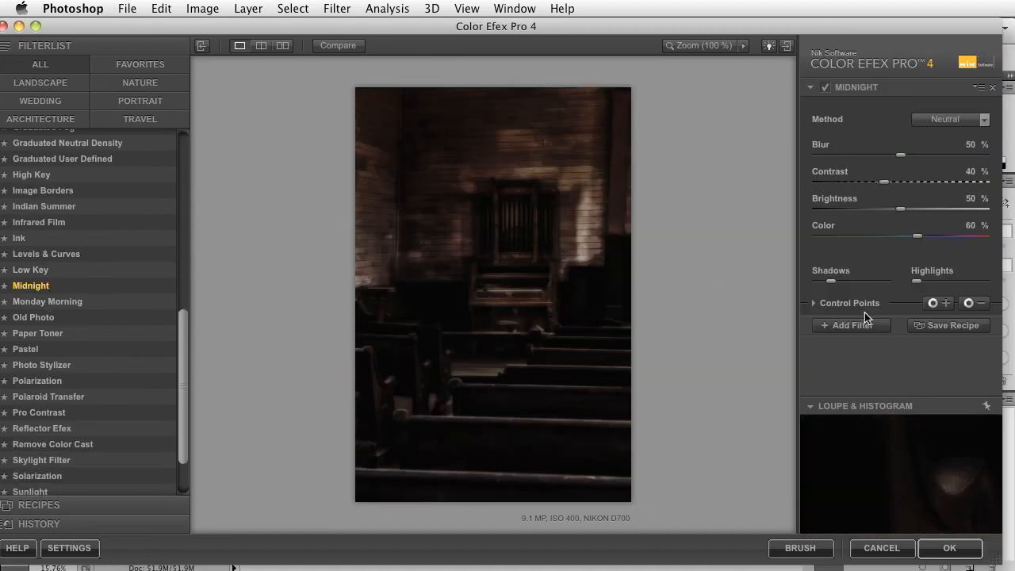
mouse_move(872, 284)
left_click(851, 281)
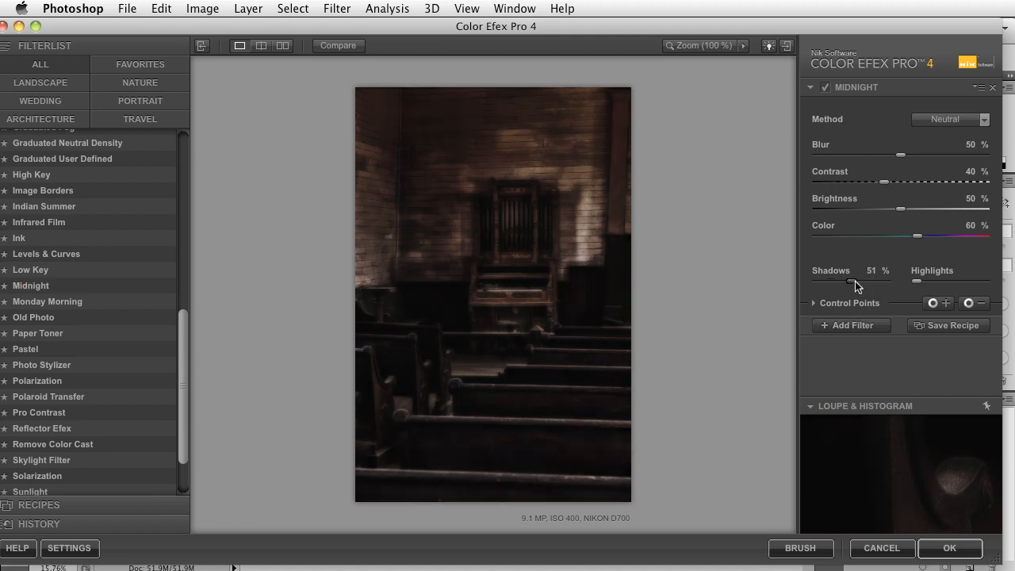
left_click_drag(927, 281, 948, 281)
left_click(949, 547)
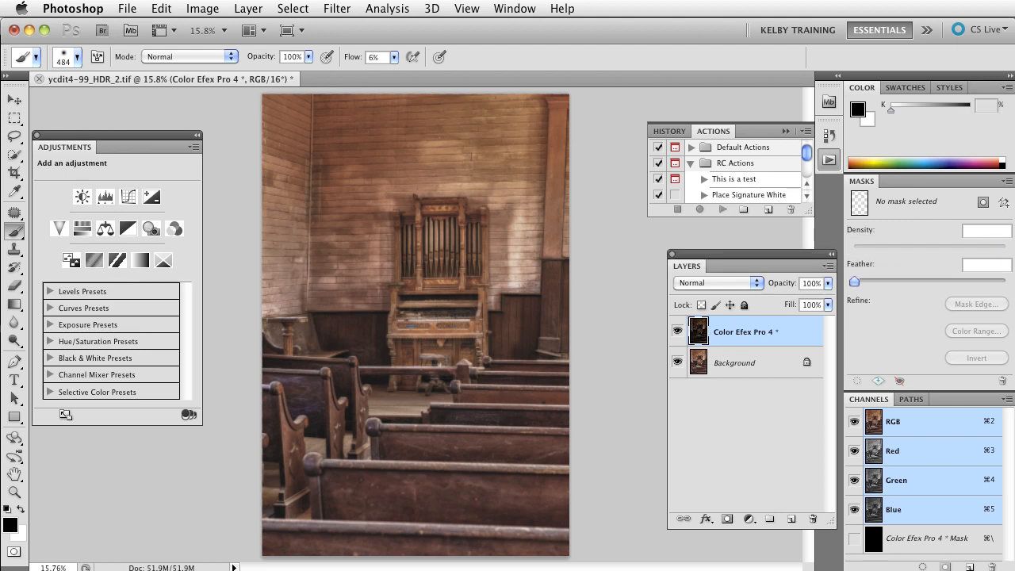
- Mask the Midnight layer in black and paint white with a 2467 px brush around the photo's edges to darken them
left_click_drag(505, 421, 468, 429)
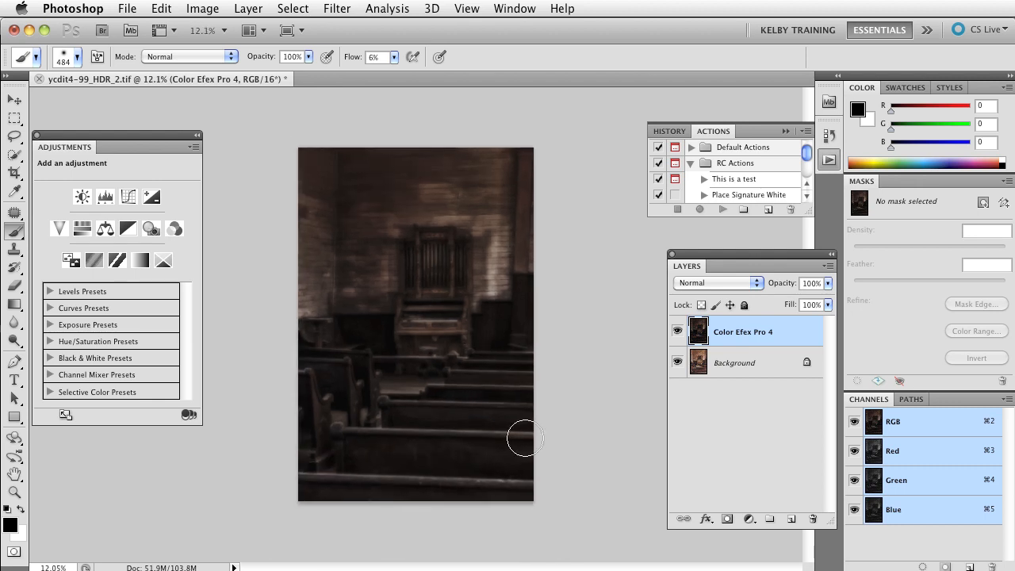
left_click(728, 520)
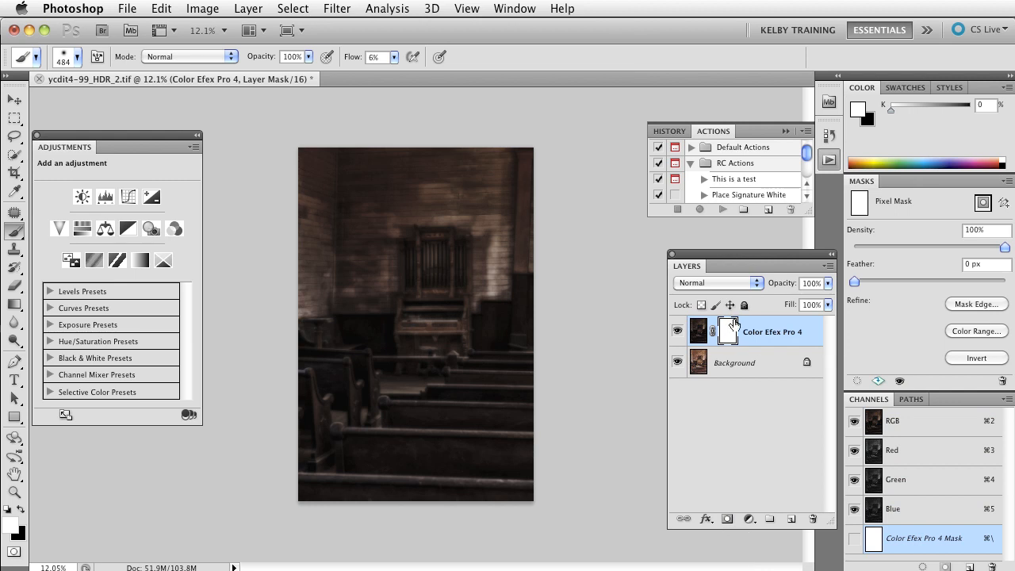
key("super+i")
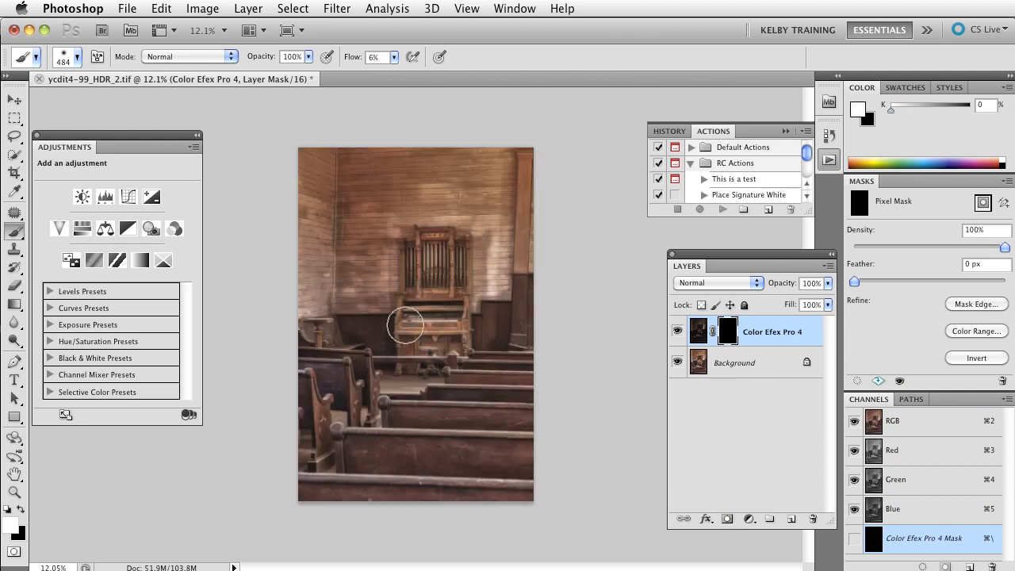
left_click_drag(357, 373, 474, 349)
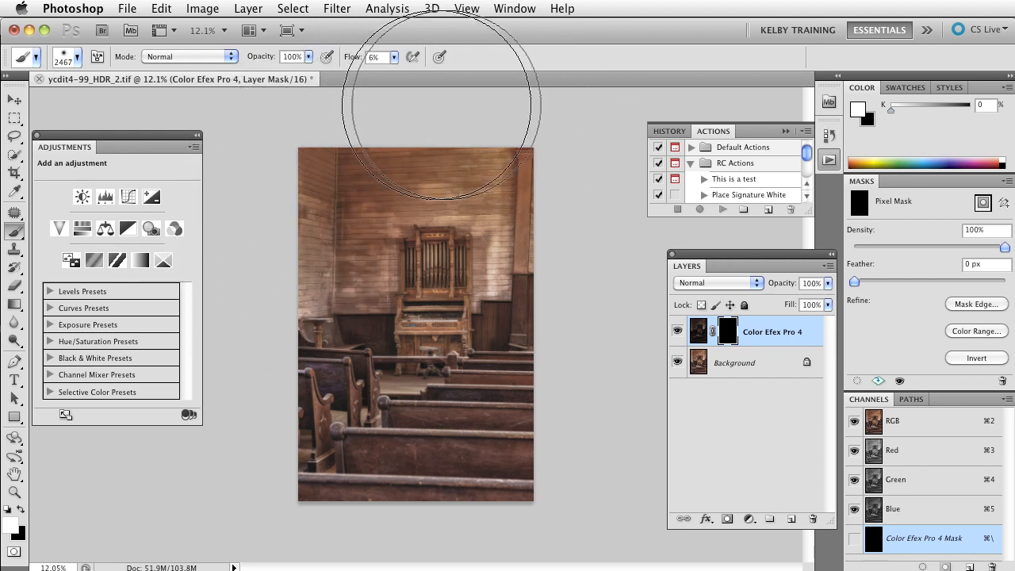
mouse_move(563, 226)
left_mouse_down()
mouse_move(564, 287)
mouse_move(554, 310)
left_mouse_up()
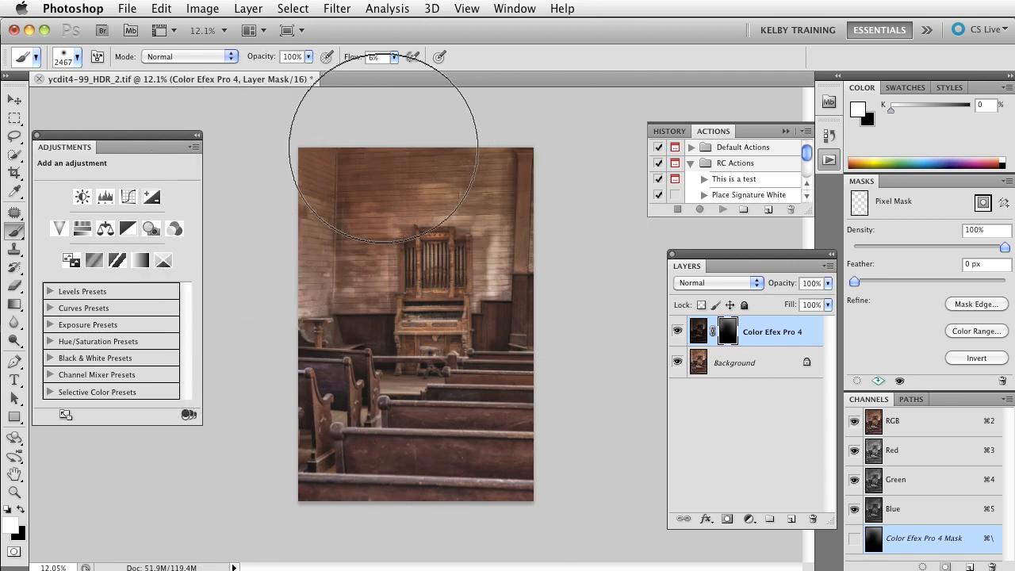
mouse_move(568, 416)
left_mouse_down()
mouse_move(550, 351)
mouse_move(553, 221)
left_mouse_up()
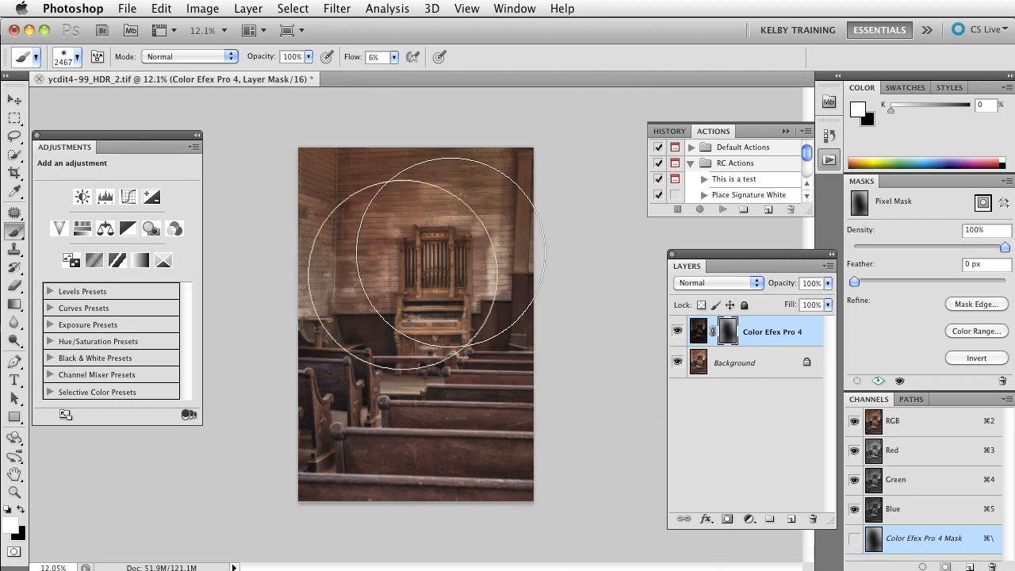
- Add a Curves layer raising input 176 to output 196, invert its mask, and paint the organ brighter with a 581 px brush
left_click(128, 197)
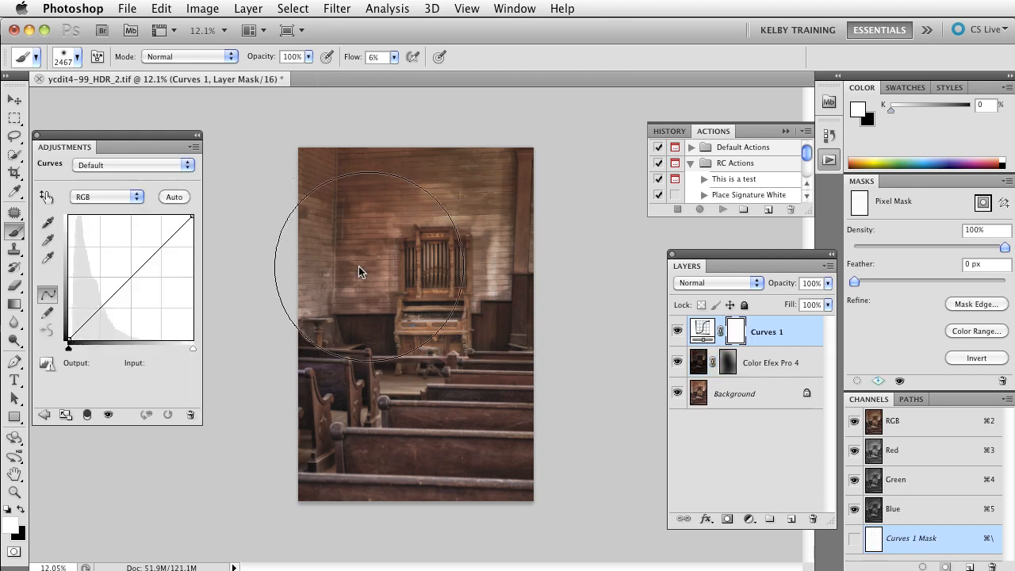
left_click_drag(158, 249, 154, 245)
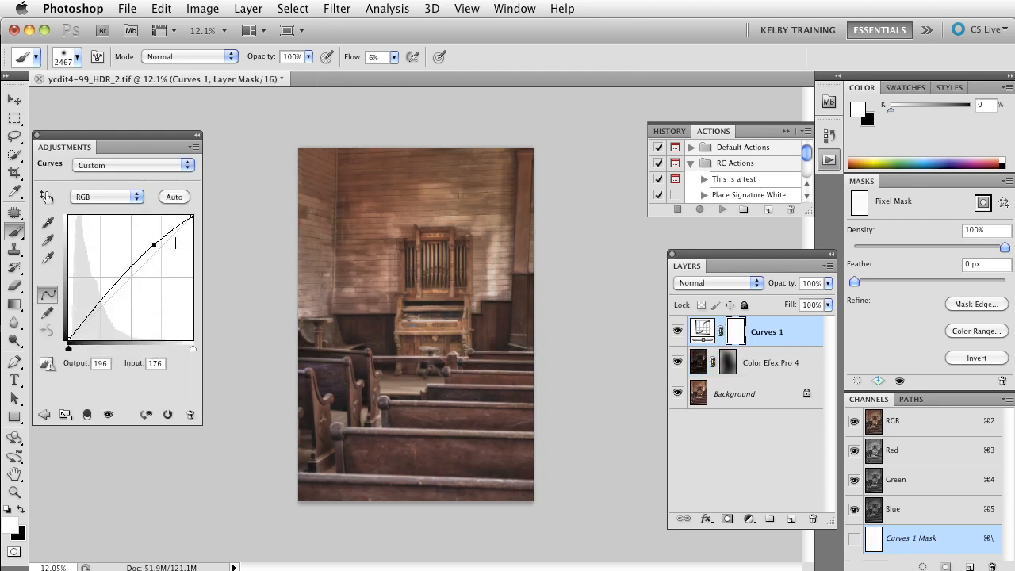
key("super+i")
left_click_drag(406, 364, 318, 376, "ctrl+alt")
mouse_move(429, 231)
left_mouse_down()
mouse_move(412, 319)
mouse_move(408, 279)
mouse_move(413, 270)
mouse_move(416, 357)
mouse_move(417, 246)
mouse_move(450, 245)
mouse_move(450, 322)
mouse_move(410, 298)
mouse_move(439, 277)
mouse_move(423, 354)
left_mouse_up()
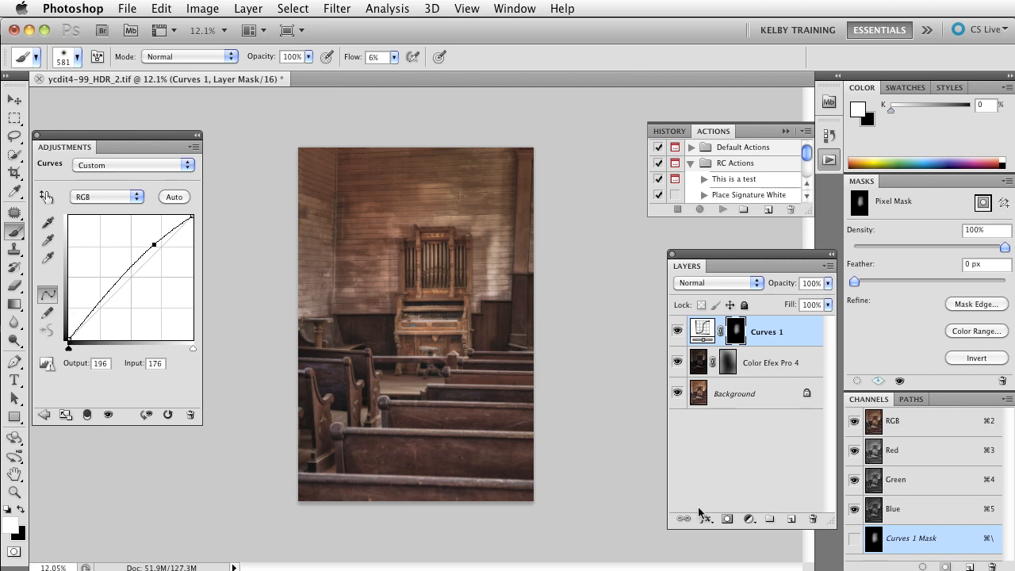
- Compare the organ with and without the Curves layer, and touch up its mask with a 305 px brush
mouse_move(677, 332)
left_mouse_down()
mouse_move(680, 376)
mouse_move(683, 320)
left_mouse_up()
left_click(677, 329)
left_click(677, 330)
left_click_drag(464, 265, 451, 267)
- Toggle the Curves and Color Efex Pro 4 layers' visibility to compare the photo before and after the edge darkening and organ brightening
left_click(680, 333)
left_click(679, 332)
left_click(679, 332)
left_click(680, 332)
left_click(680, 331)
left_click(680, 331)
left_click(680, 331)
left_click_drag(681, 344, 678, 373)
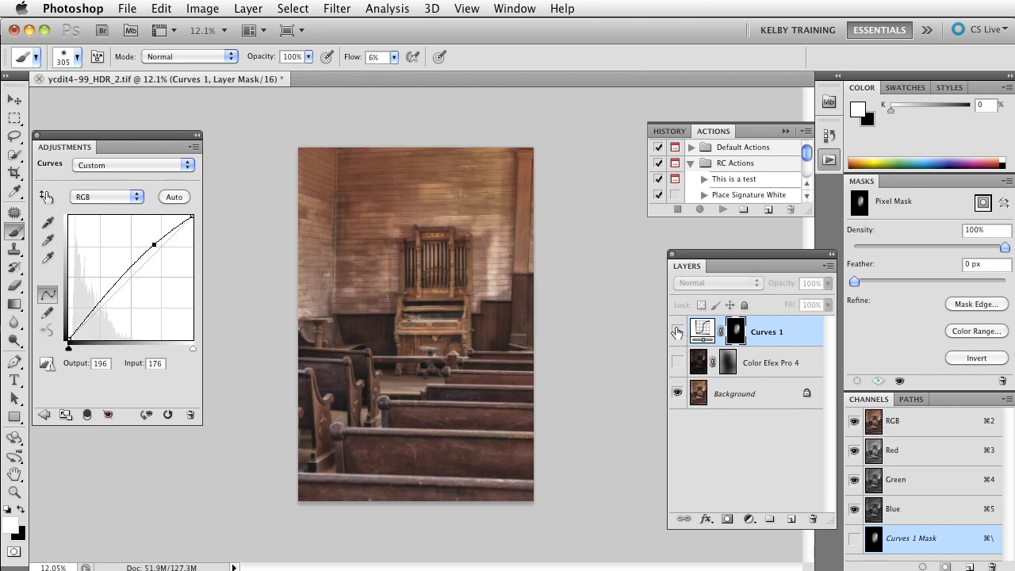
left_click_drag(677, 332, 684, 429)
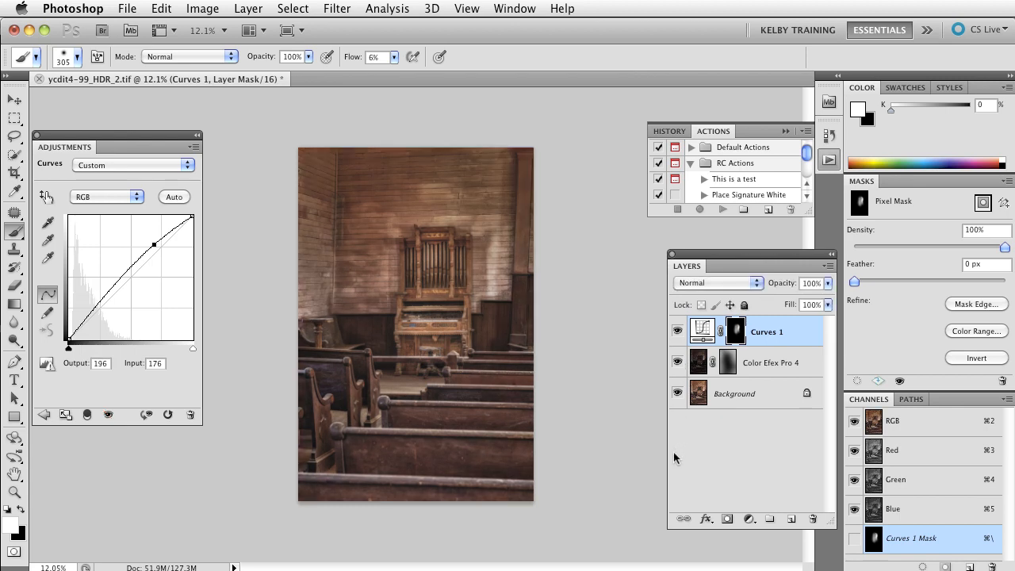
- Merge all layers into the Background and close the finished photo to return to Lightroom
left_click(772, 394, "shift")
key("super+e")
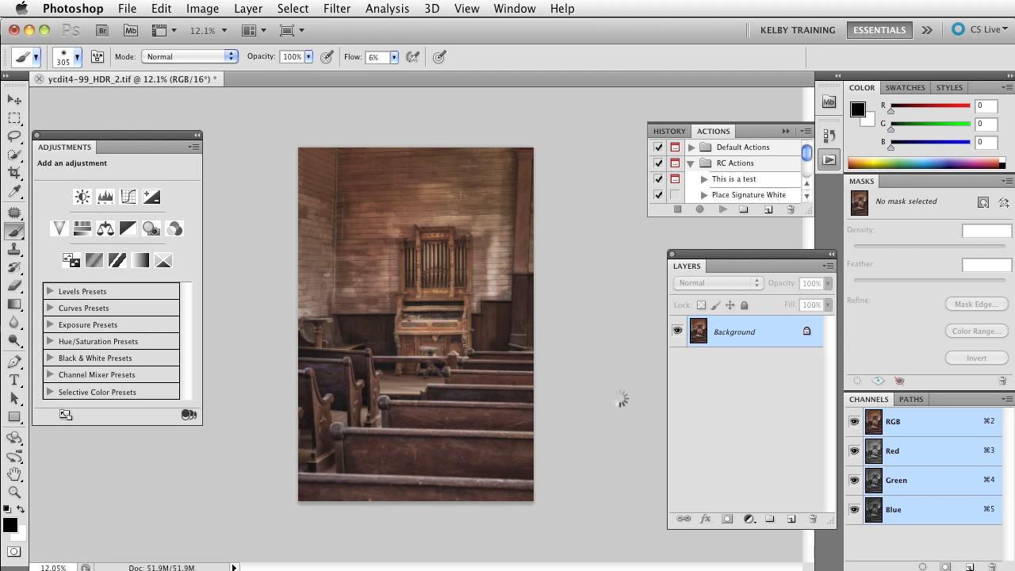
key("super+w")
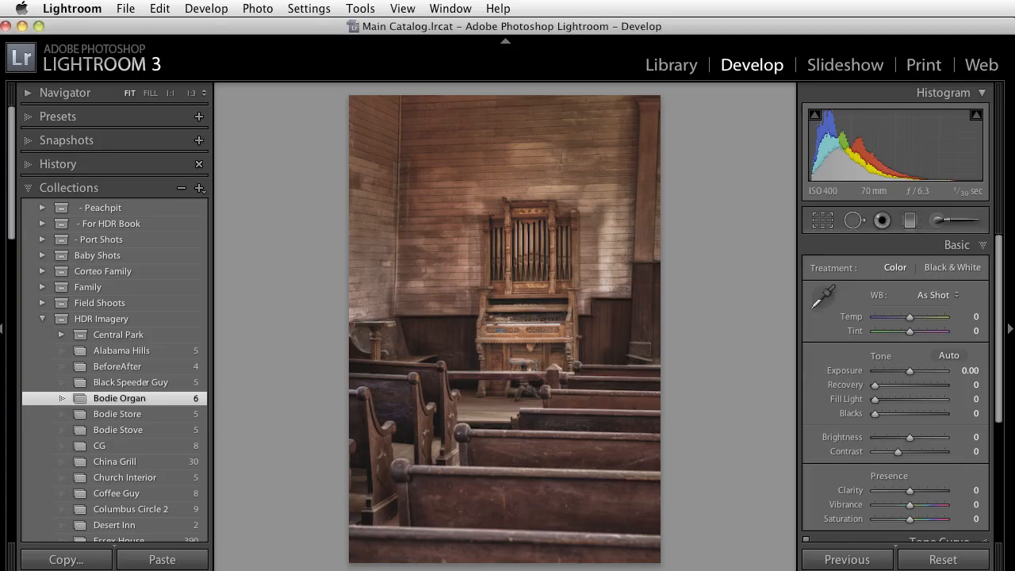
- Select the unedited and the finished organ photos together and display them without panels against dimmed surroundings
key("shift+Tab")
key("shift+Tab")
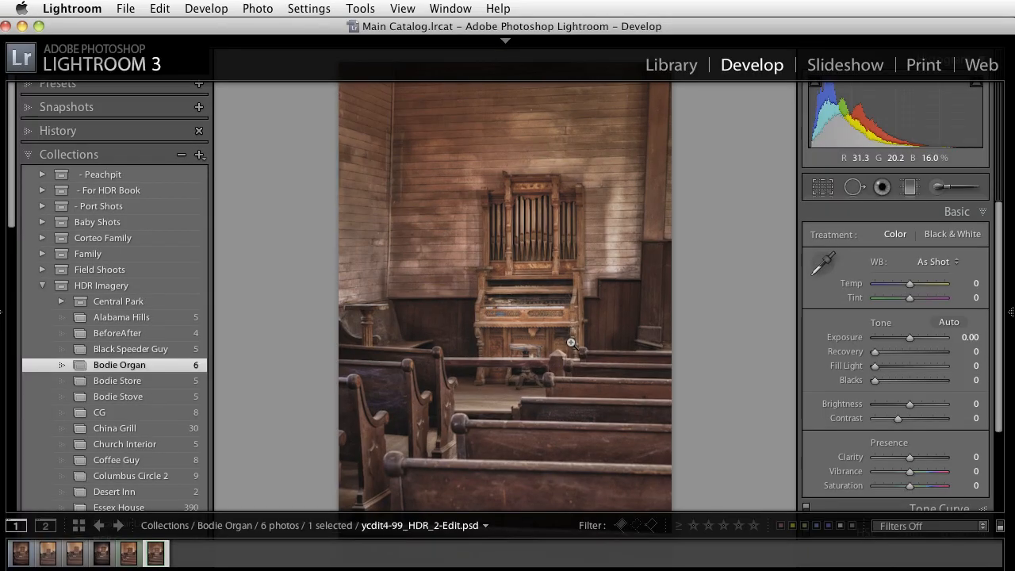
left_click(49, 560)
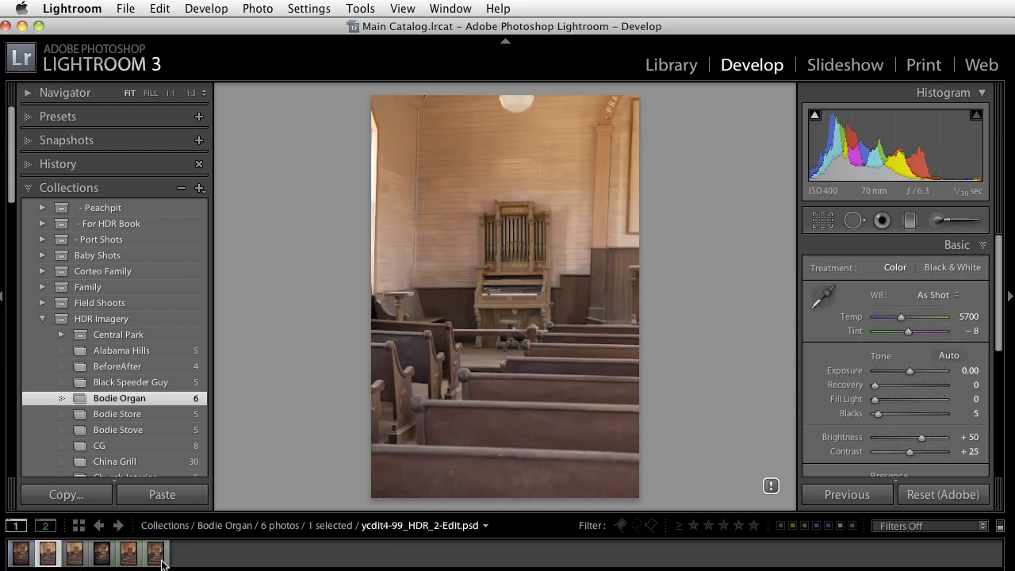
left_click(159, 560, "super")
key("shift+Tab")
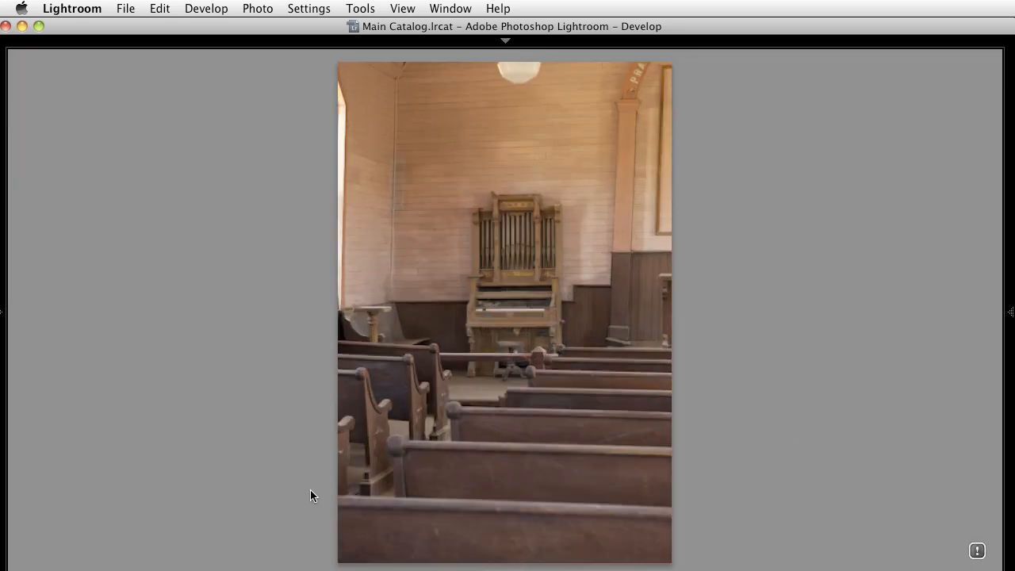
key("l")
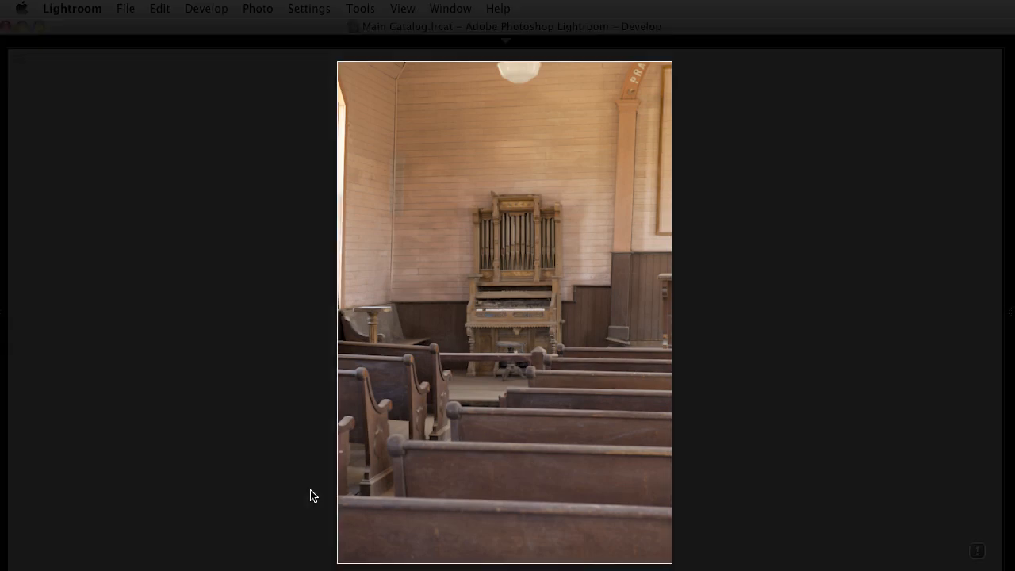
- Flip back and forth between the unedited and the finished organ photos to compare them
key("Right")
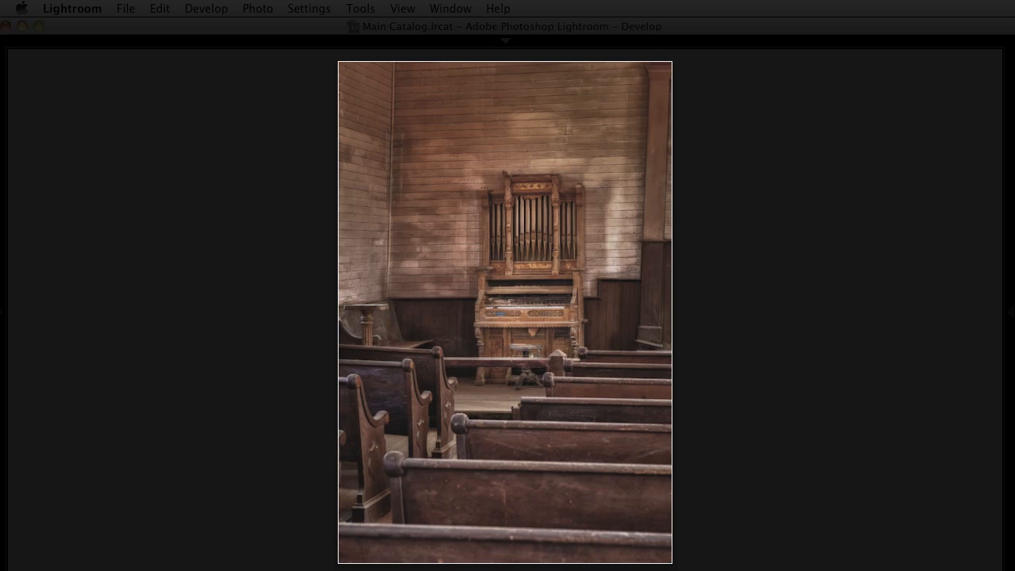
key("Right")
key("Right")
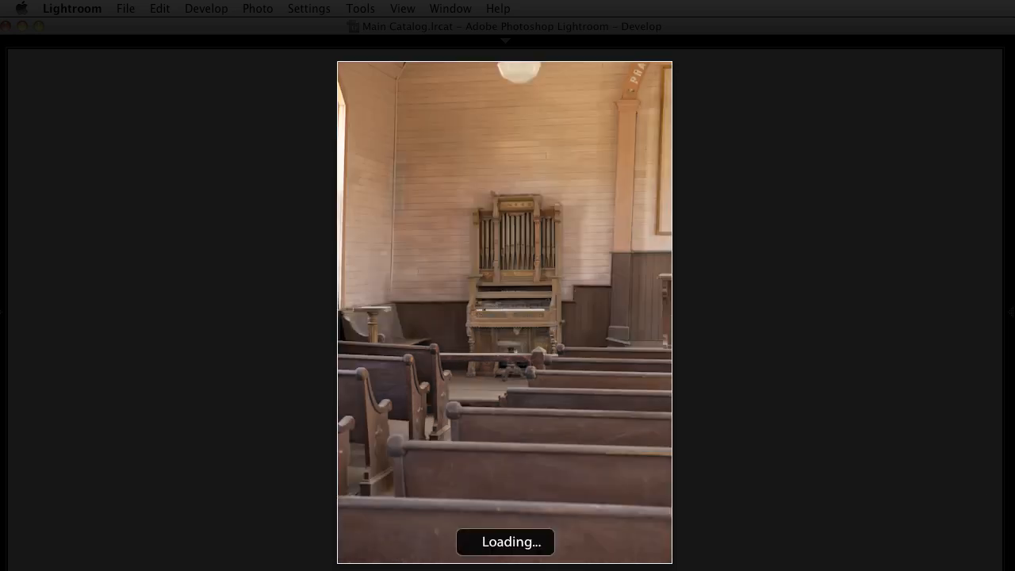
key("Right")
key("Right")
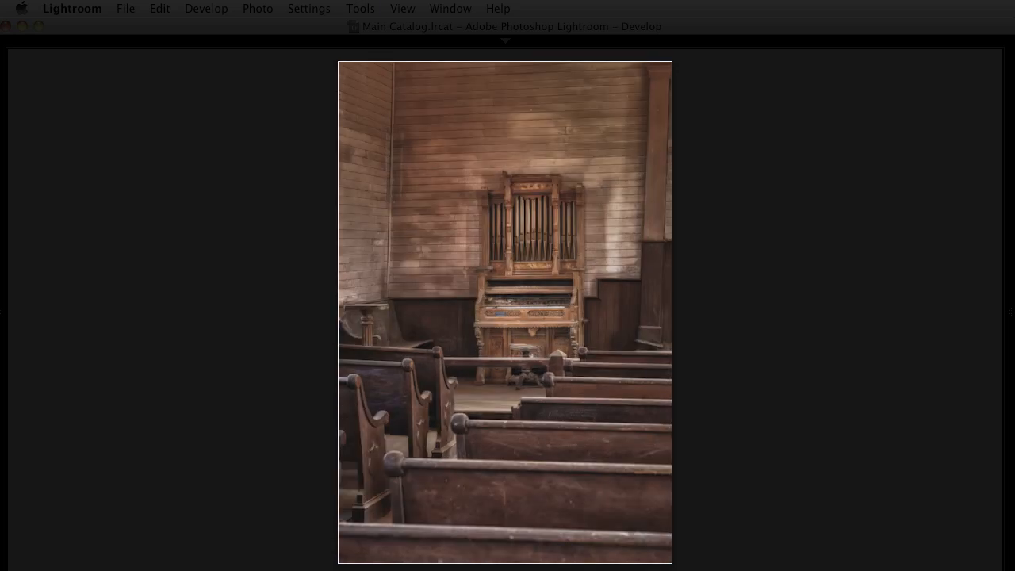
- Compare both organ photos side by side in Survey view with the lights restored, and switch to the Hangouts window in Chrome
key("n")
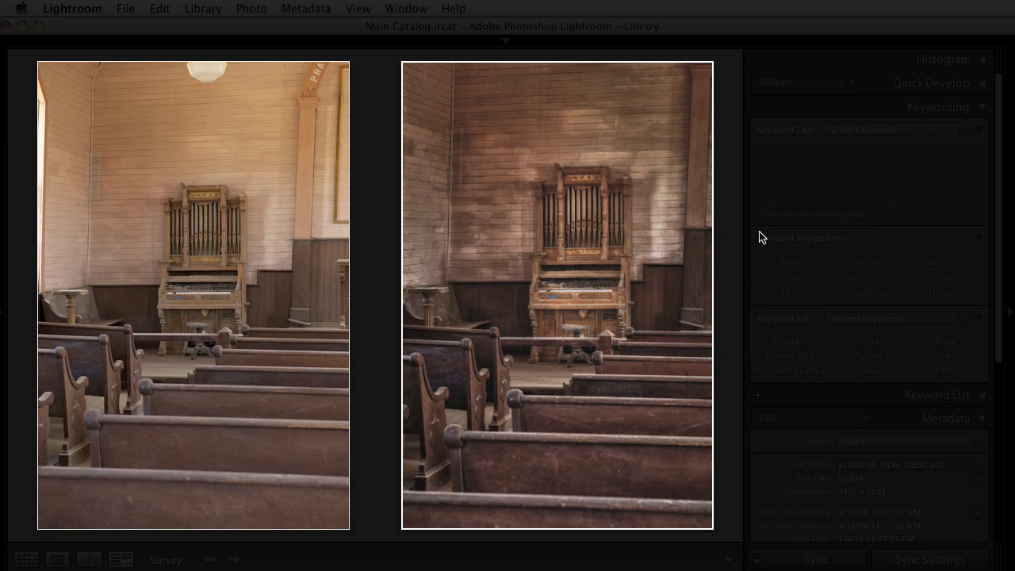
key("Tab")
key("l")
key("l")
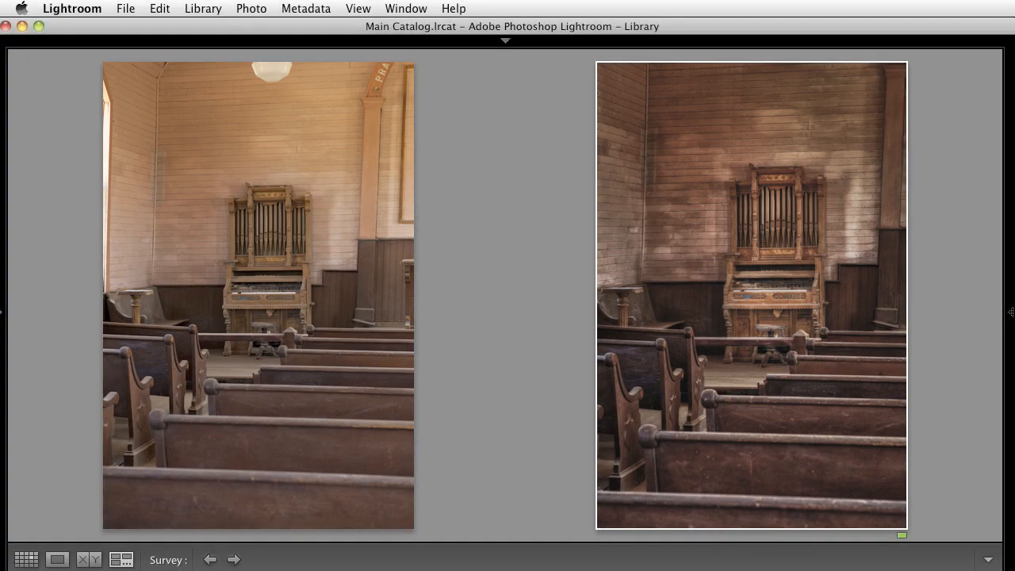
key("super+Tab")
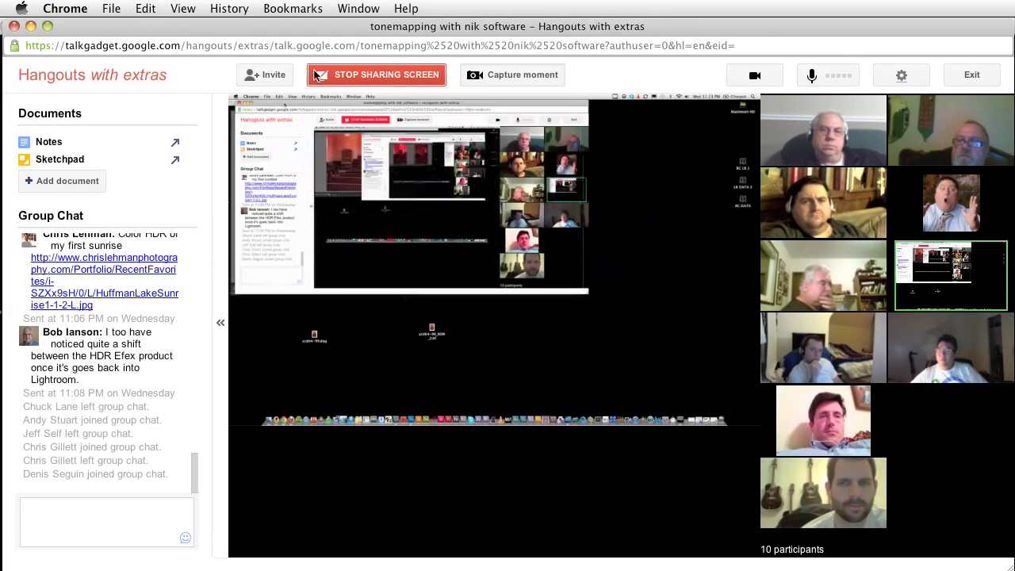
- Stop sharing the screen and open the black-and-white HDR post linked earlier in the group chat
left_click(316, 75)
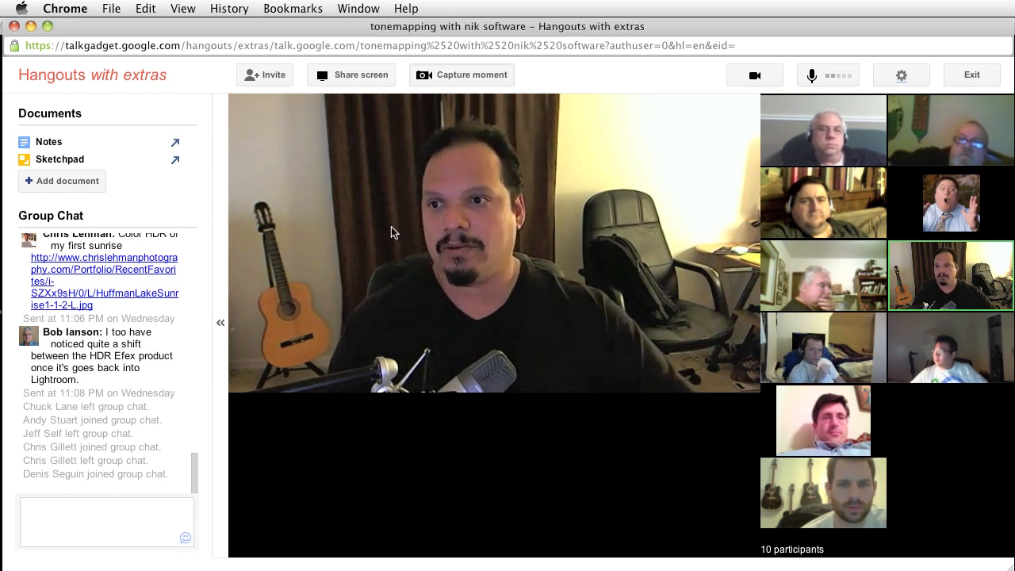
scroll(195, 454, "up", 3)
left_click_drag(195, 454, 195, 397)
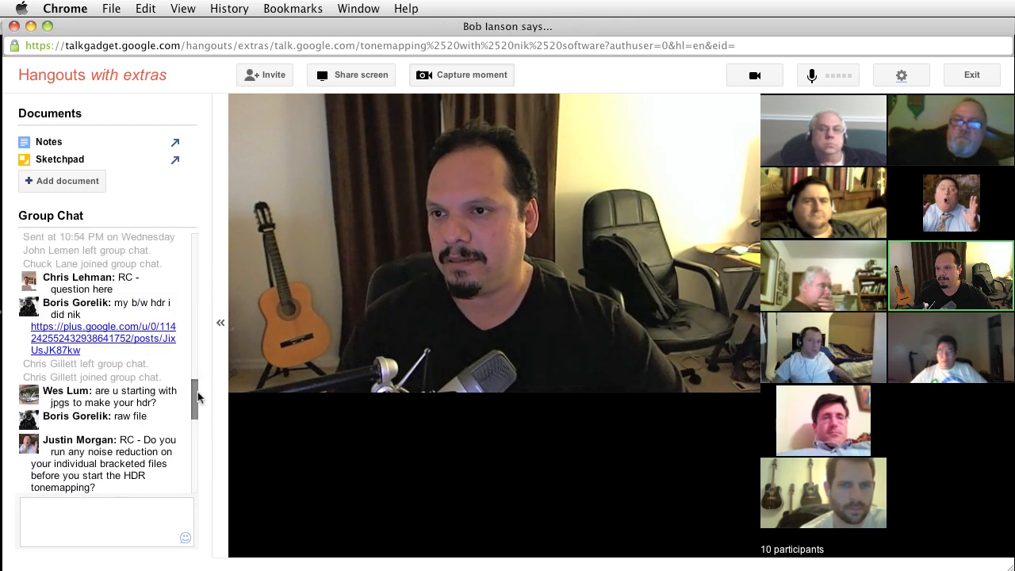
left_click(123, 342)
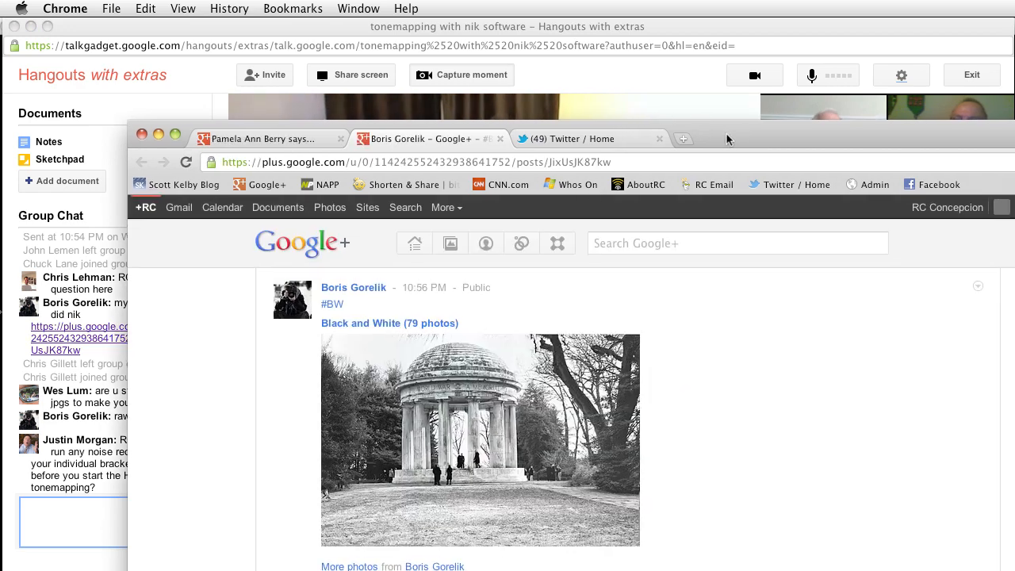
- Bring the window with the black-and-white post fully into view and open your own Google+ profile page
double_click(735, 139)
left_click_drag(1014, 570, 945, 547)
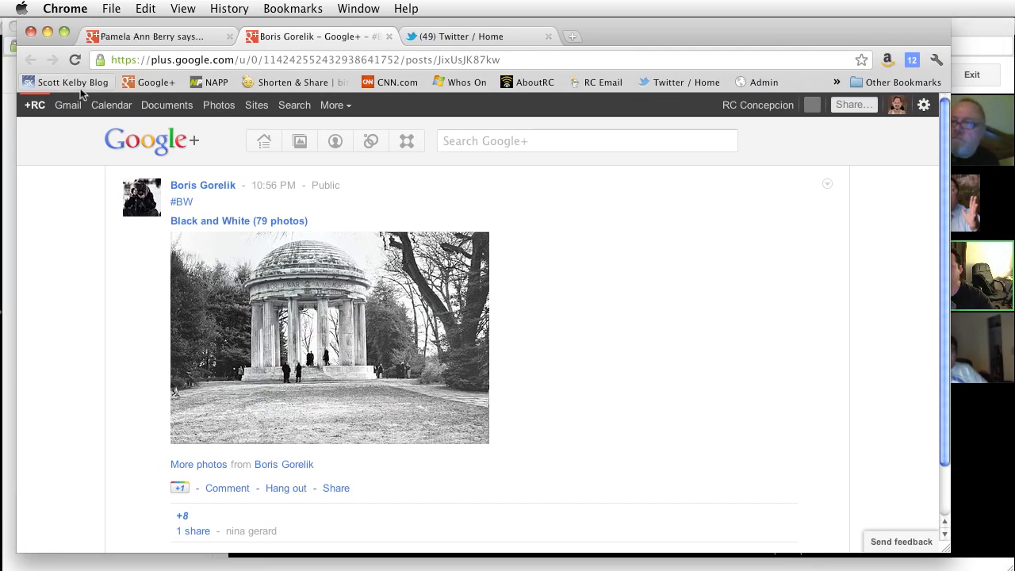
left_click(34, 105)
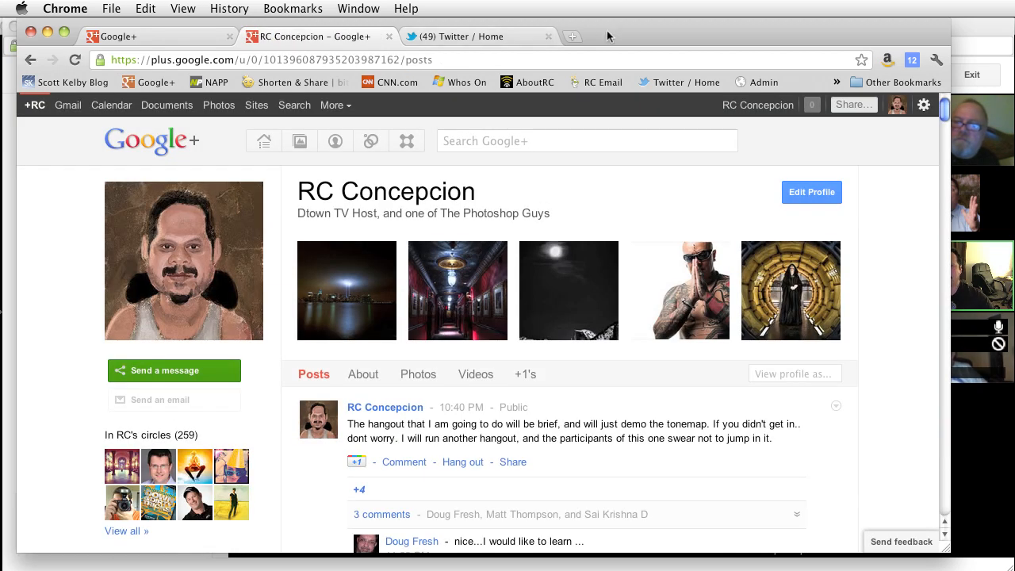
left_click_drag(608, 34, 1014, 476)
- Open the newest Google+ post linked in the group chat and place its window clear of the chat
left_click(141, 473)
left_click(137, 466)
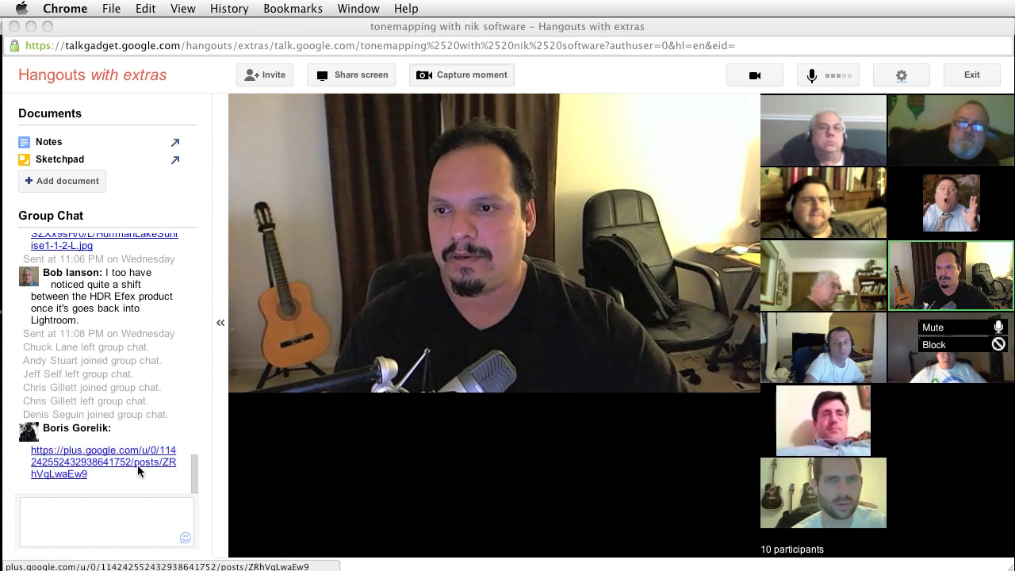
left_click_drag(931, 492, 782, 95)
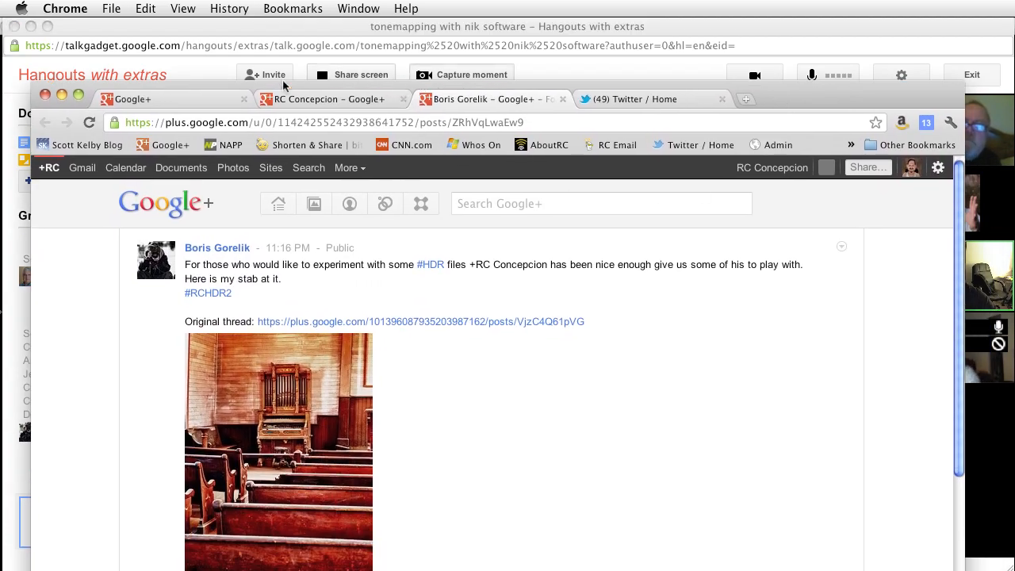
left_click_drag(159, 99, 760, 361)
left_click(559, 361)
left_click_drag(608, 103, 1014, 82)
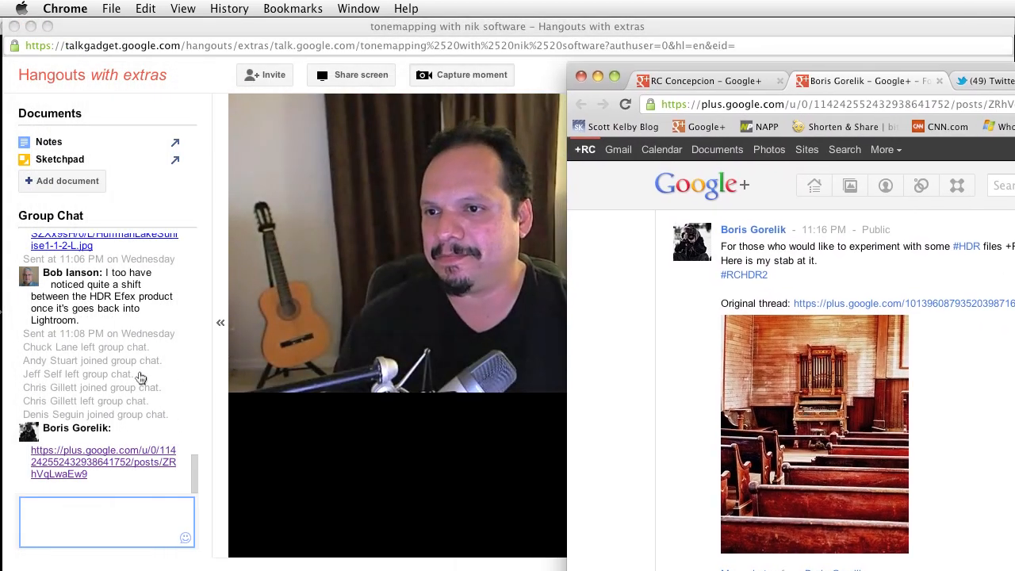
- Open the color HDR sunrise photo linked in the group chat and move its window out of the hangout's way
left_click(138, 373)
scroll(159, 396, "up", 5)
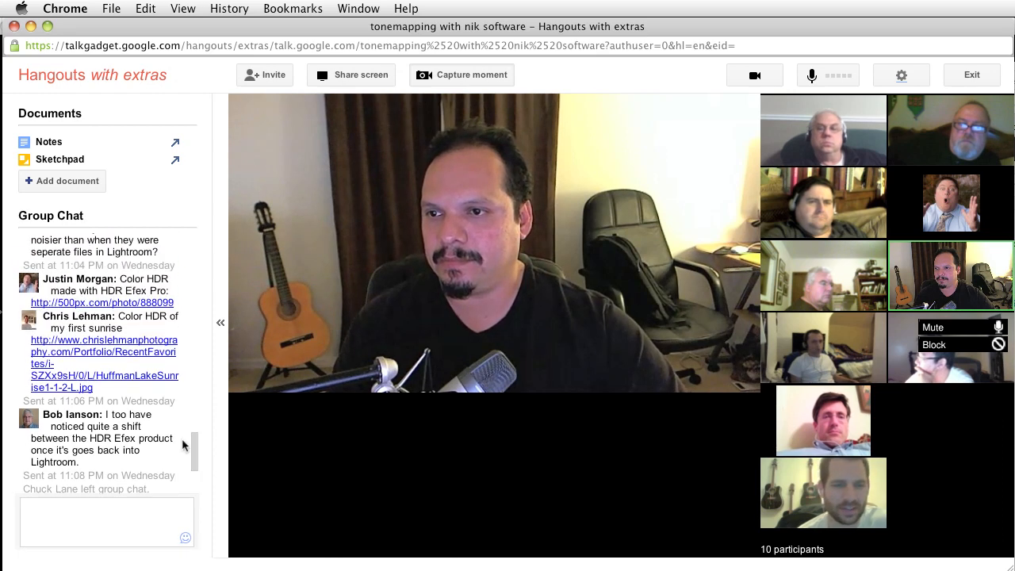
left_click(92, 354)
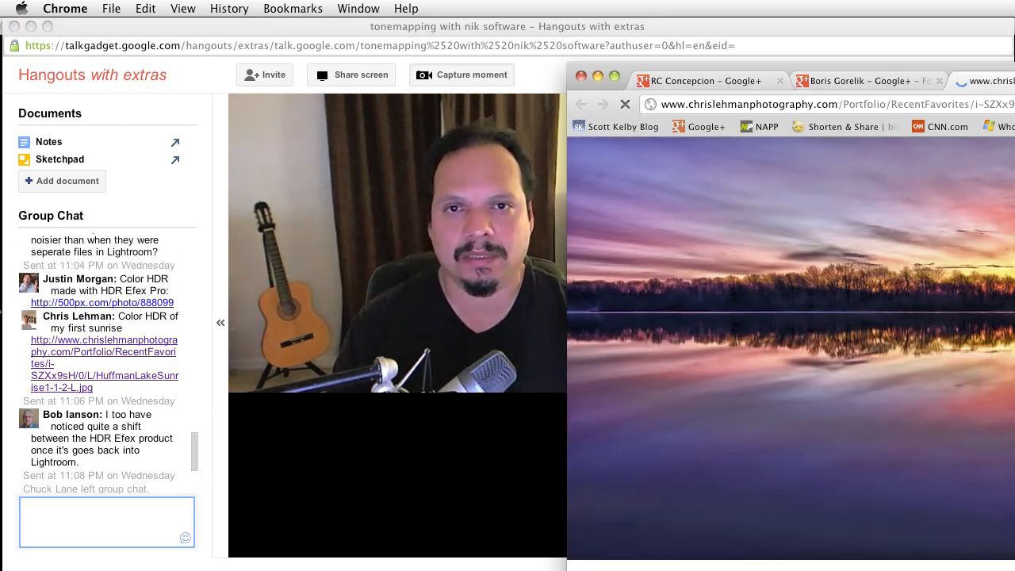
left_click_drag(1011, 79, 585, 570)
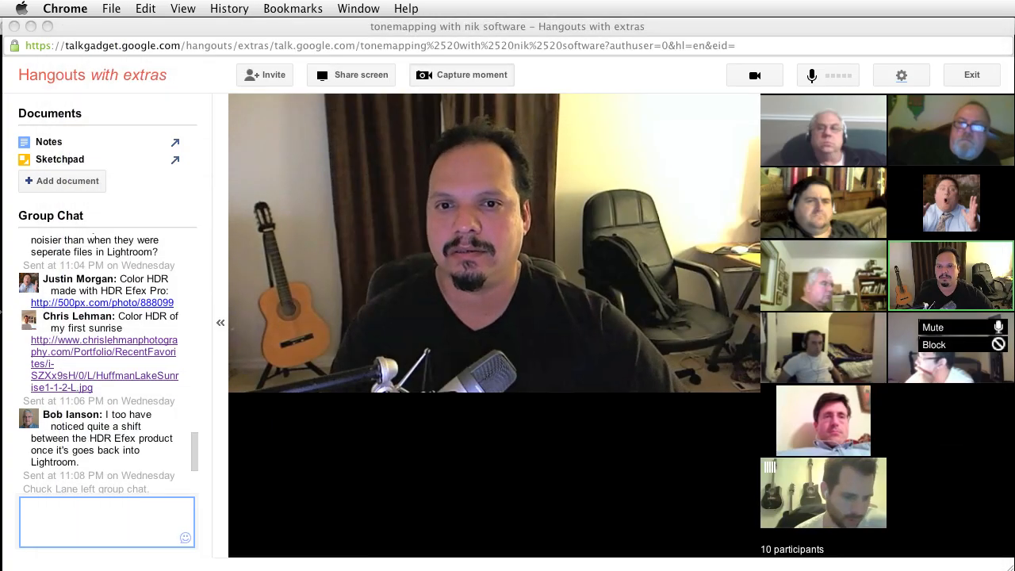
- Return to the hangout window and exit the hangout
left_click(577, 505)
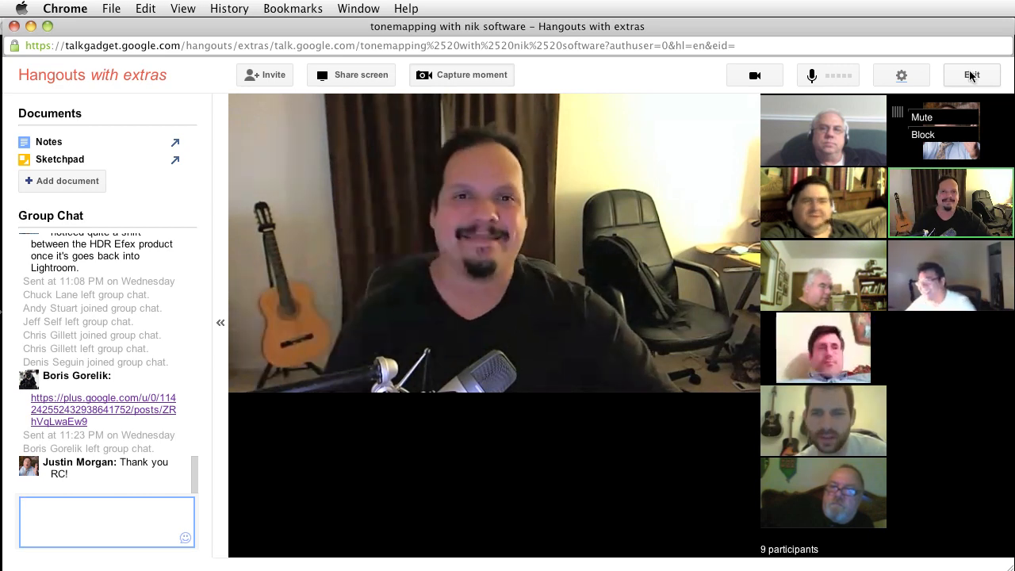
left_click(970, 75)
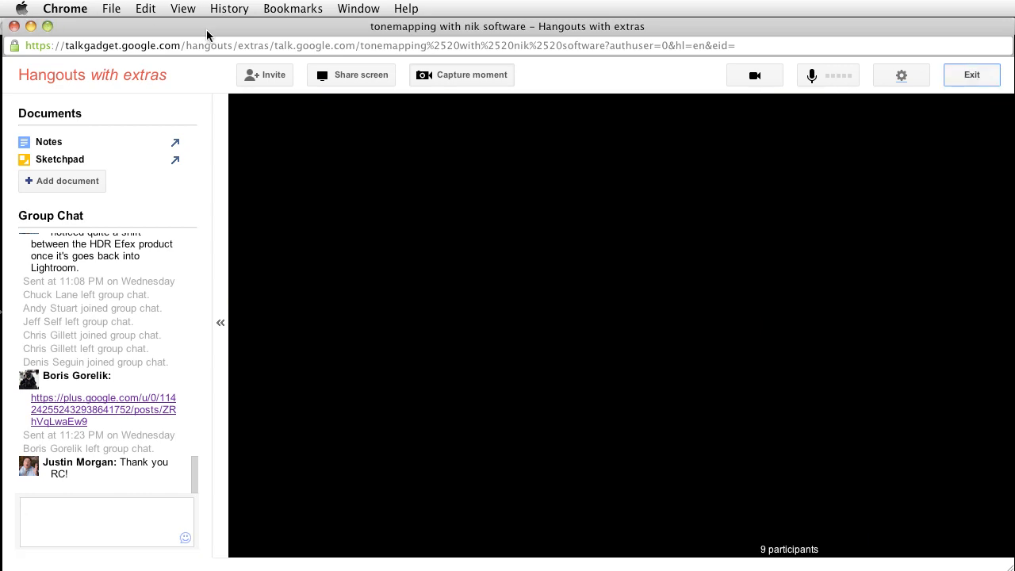